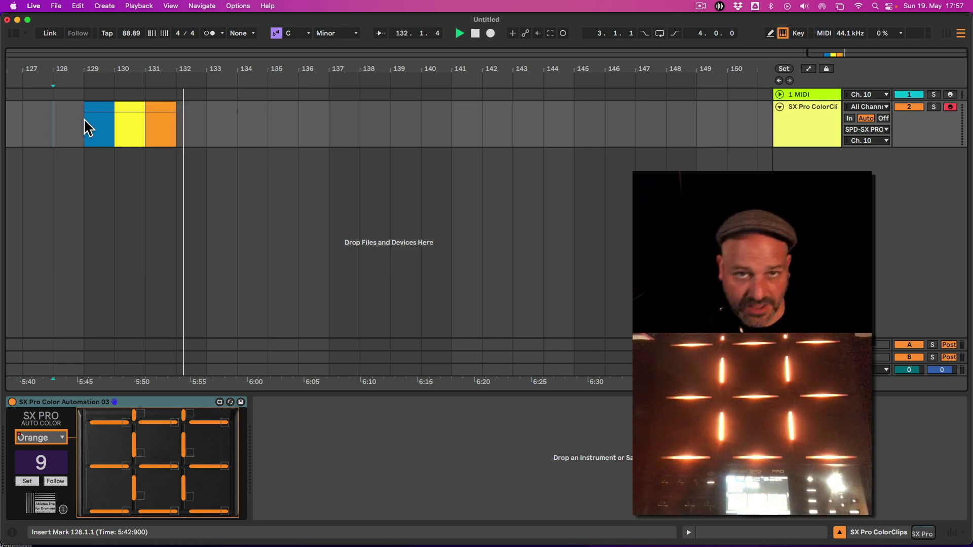
Step: Stop playback and switch the SX Pro Color Automation device's colour first to Purple and finally to White
key("space")
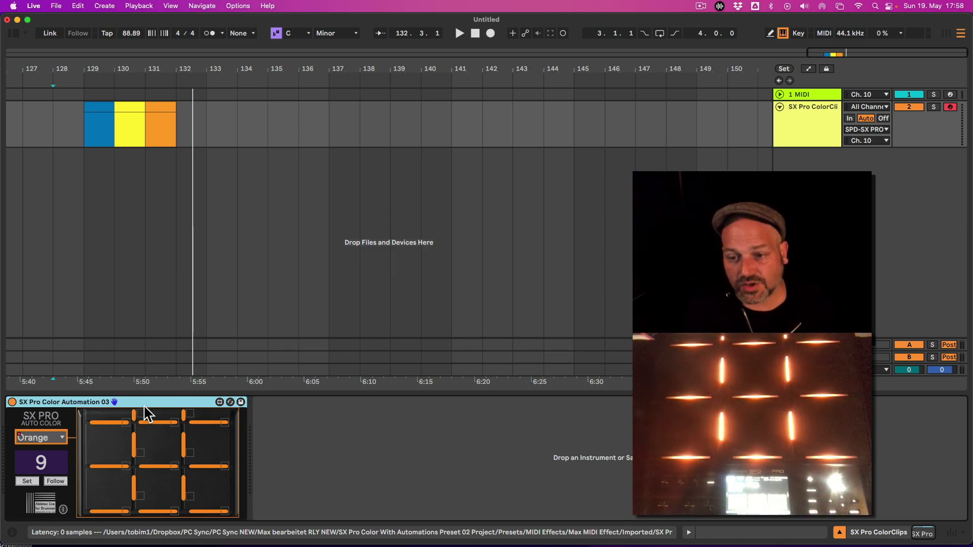
left_click(69, 402)
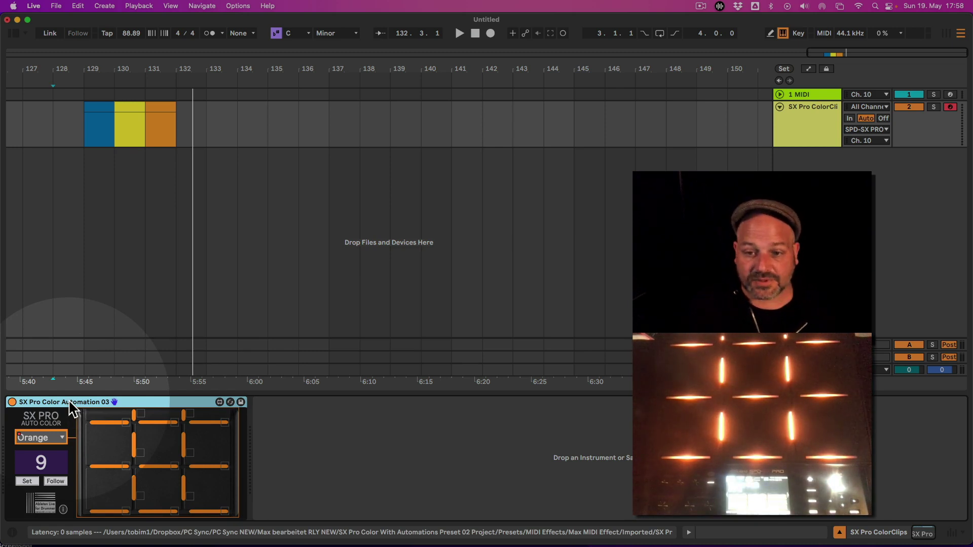
left_click(48, 439)
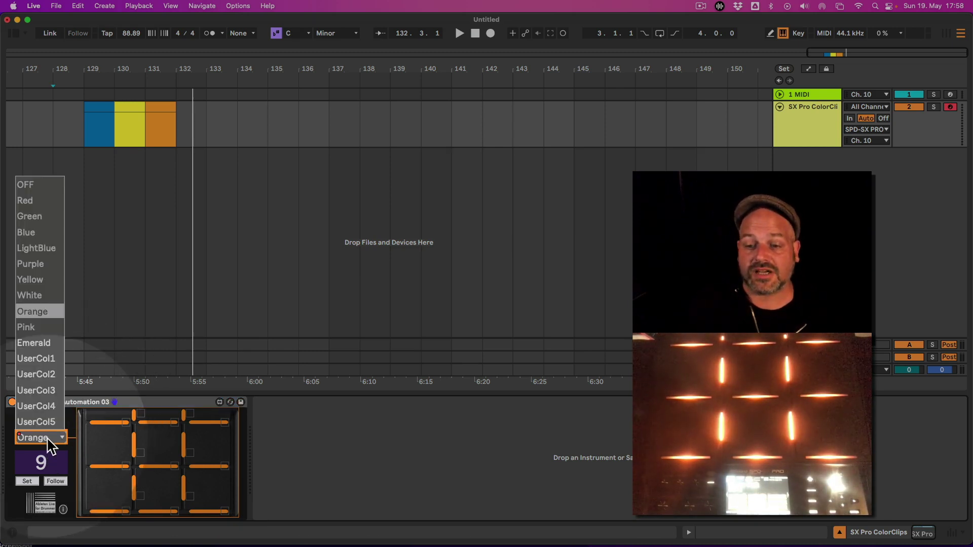
left_click(47, 439)
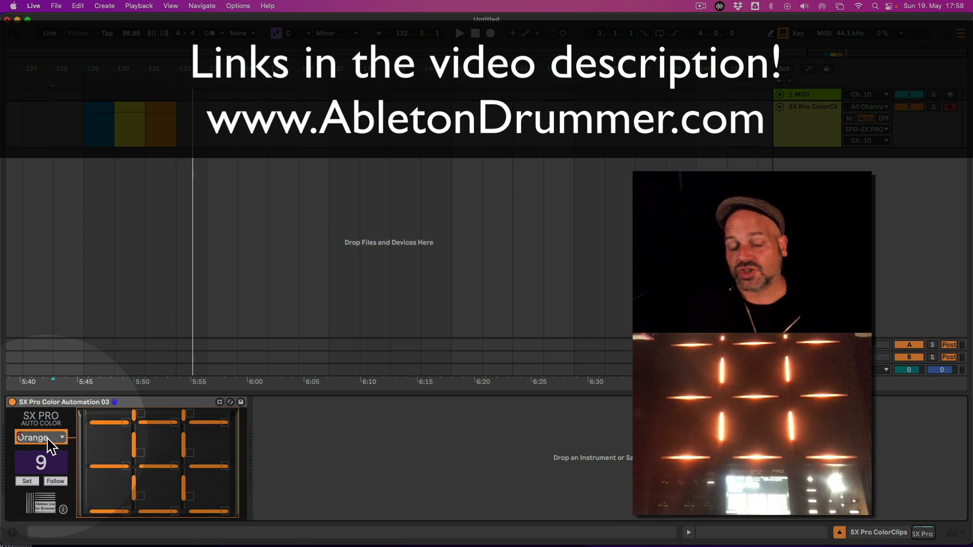
left_click(48, 440)
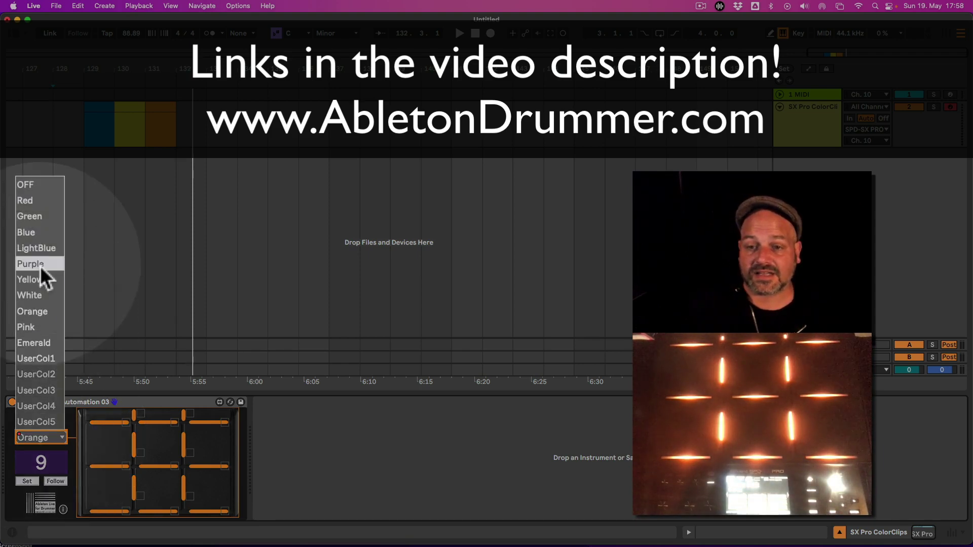
left_click(41, 268)
left_click(48, 440)
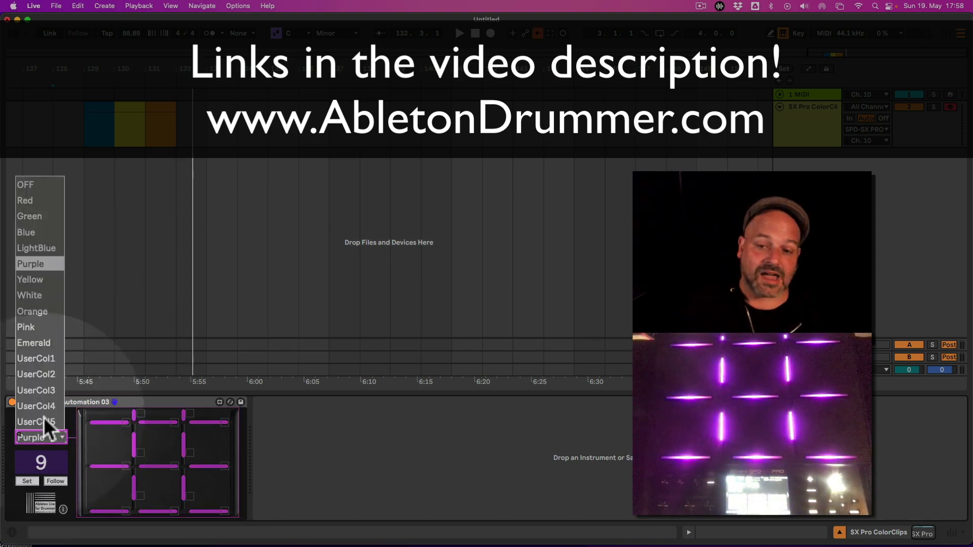
key("Escape")
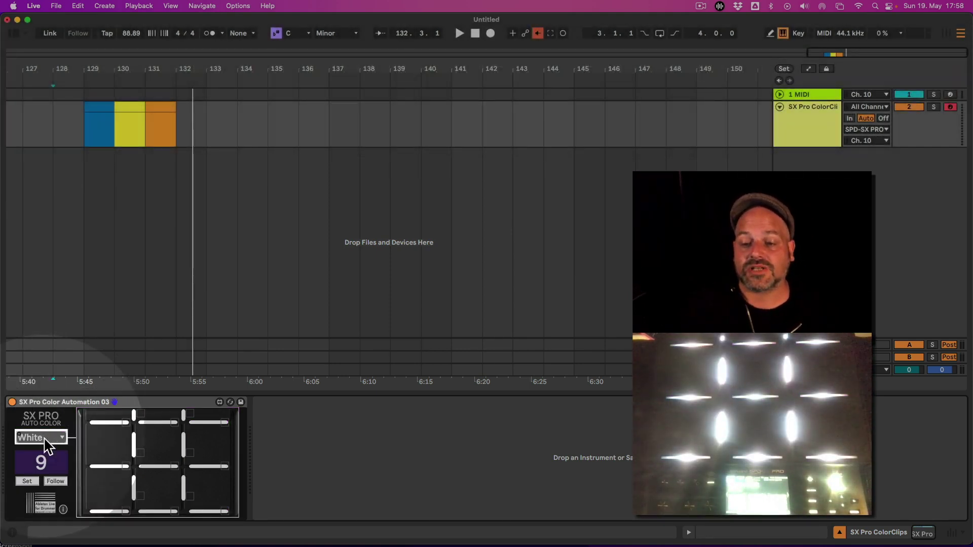
Step: Turn off colour control for the five LED segments along the upper edge of the SX Pro Color Automation pad display
left_click(140, 414)
left_click(189, 413)
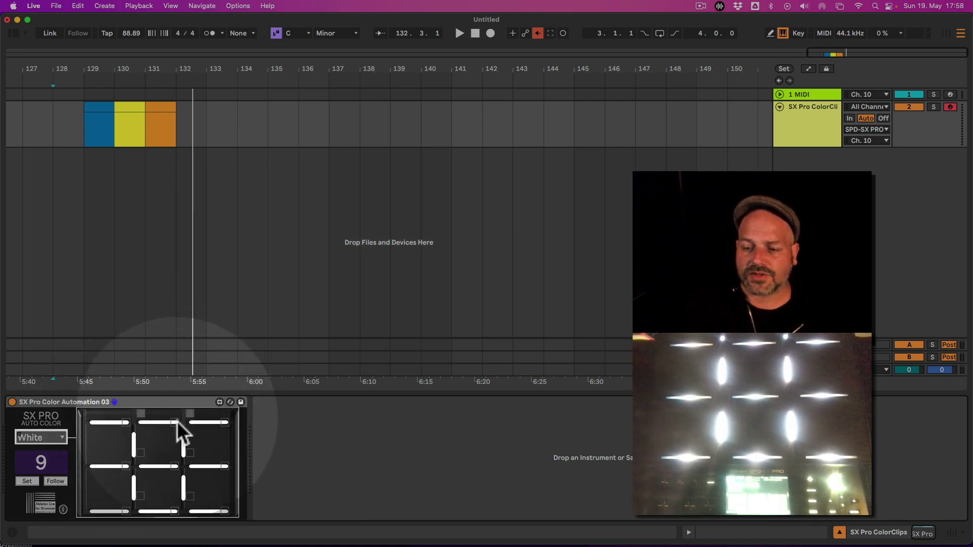
left_click(176, 422)
left_click(125, 422)
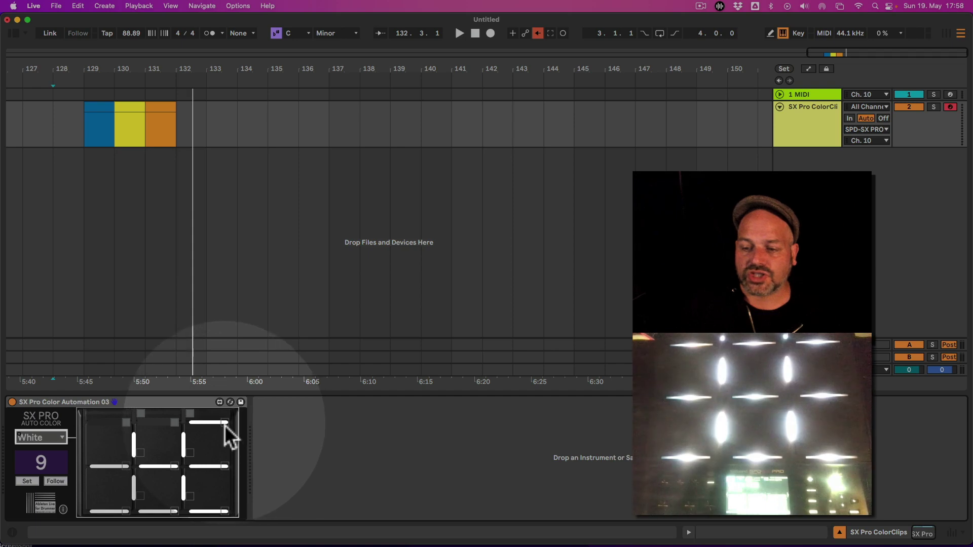
left_click(224, 423)
Step: Switch the device's colour for the remaining LED segments to Purple and finally to Blue
left_click(49, 439)
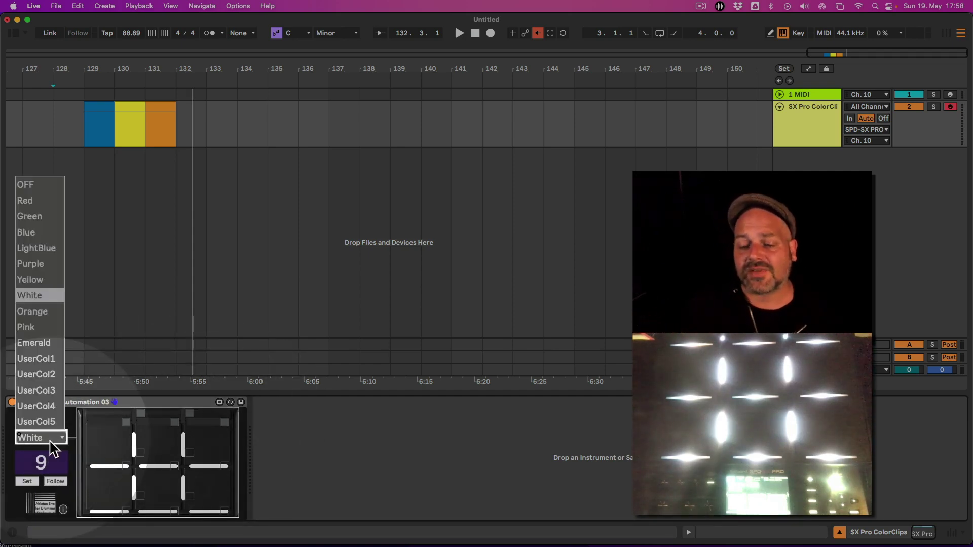
left_click(41, 262)
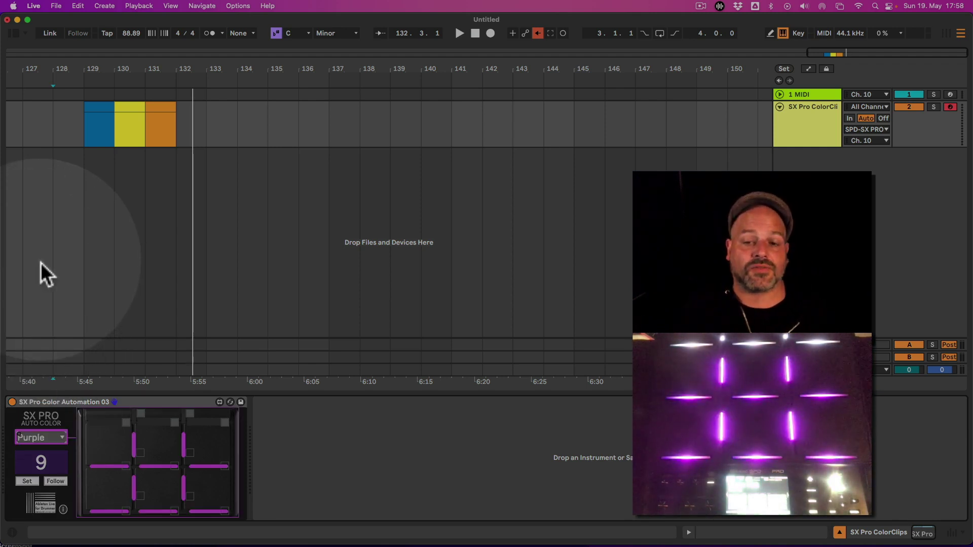
left_click(56, 438)
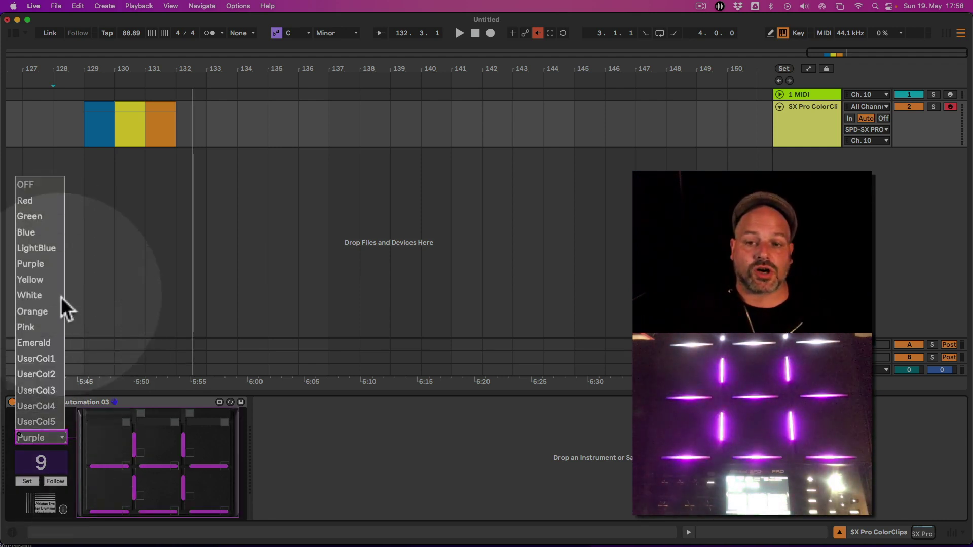
left_click(37, 234)
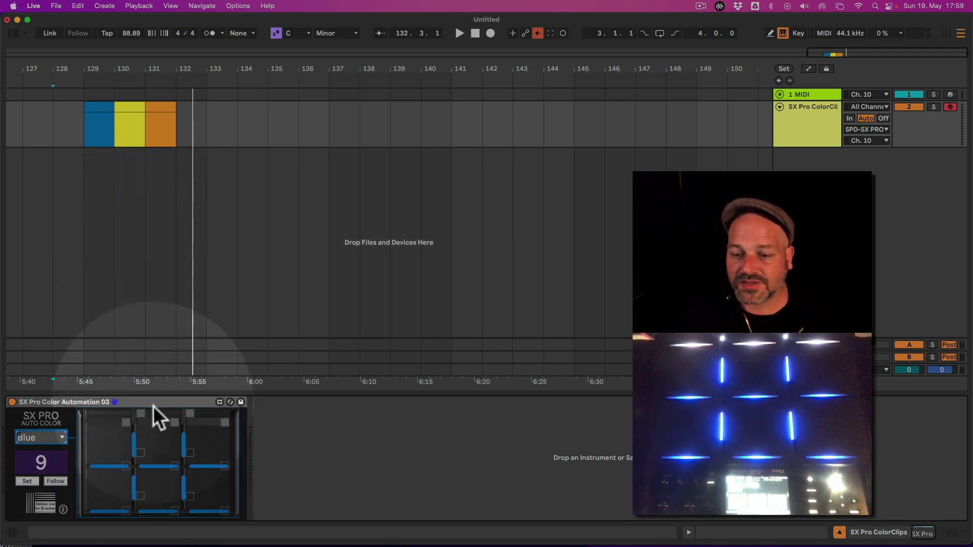
Step: Look through the colour clips in Session View, try moving the blue clip onto the yellow clip's slot, and undo the move
left_click(87, 120)
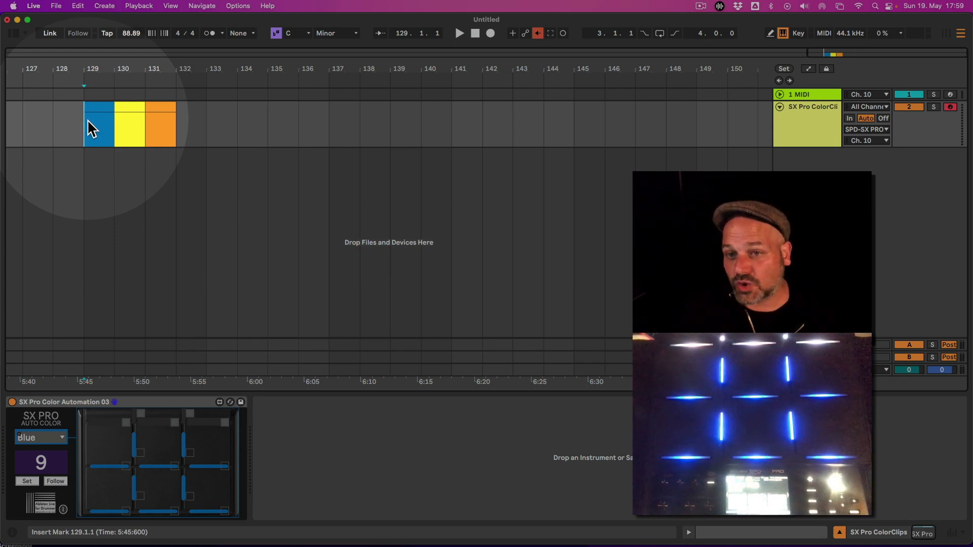
key("Tab")
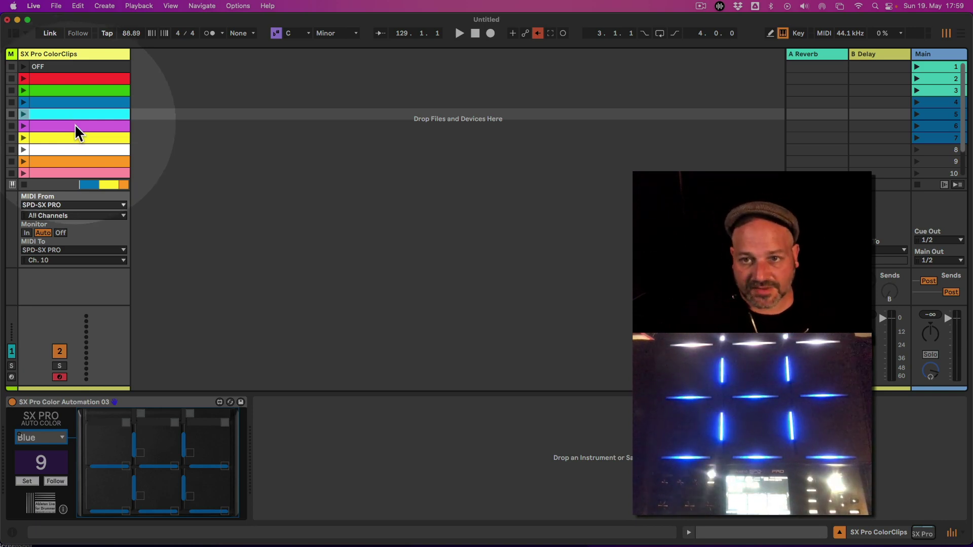
scroll(74, 124, "down", 5)
scroll(73, 125, "up", 5)
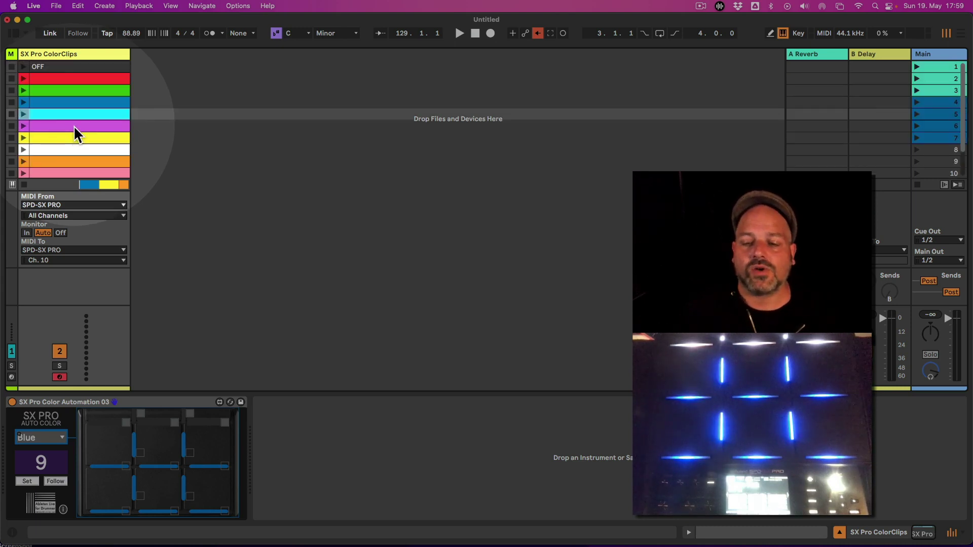
left_click(74, 126)
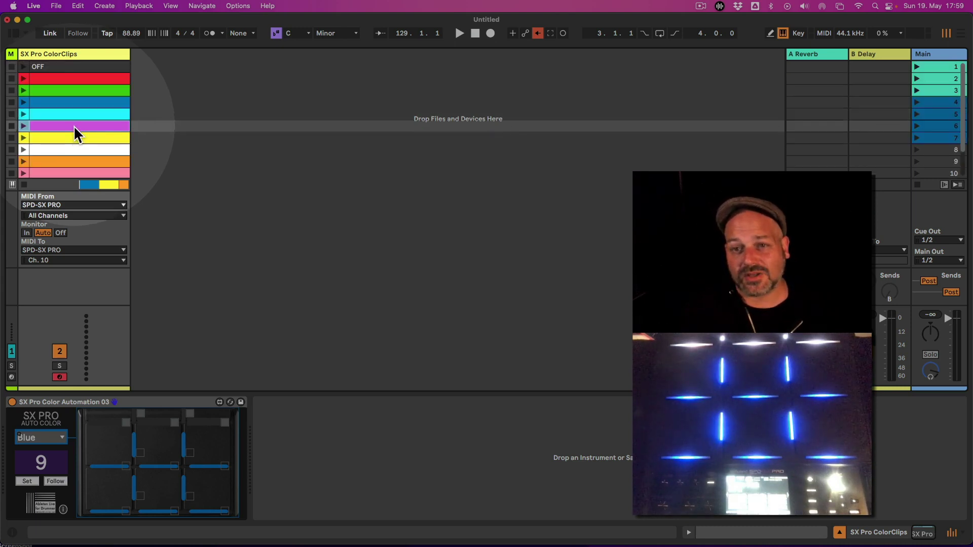
left_click_drag(65, 102, 84, 139)
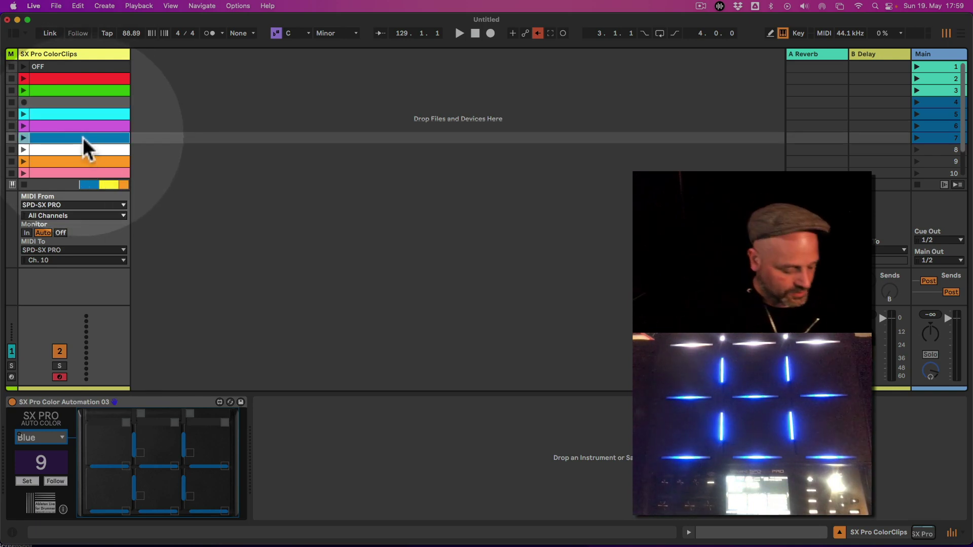
key("super+z")
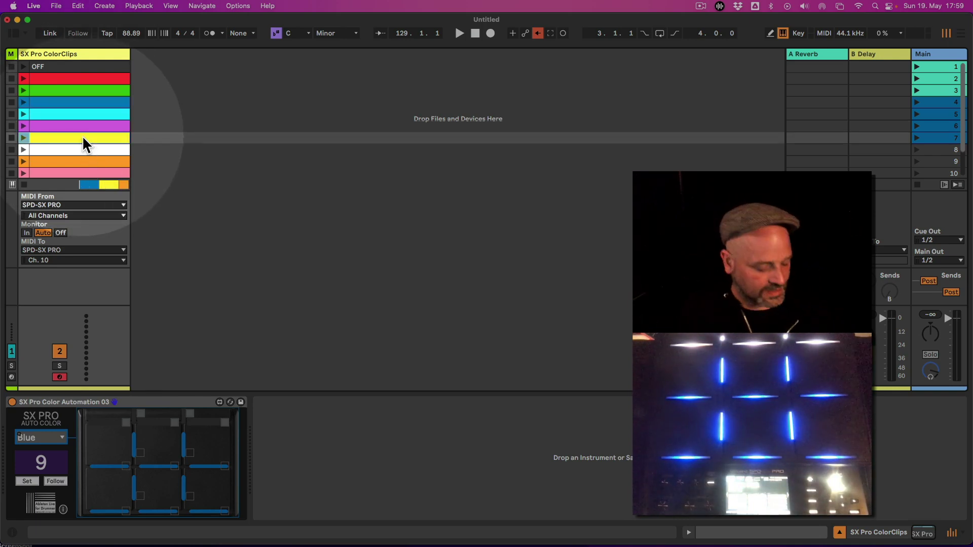
Step: Paste the yellow colour clip into the Arrangement at bar 133 of the SX Pro ColorClips track
key("Tab")
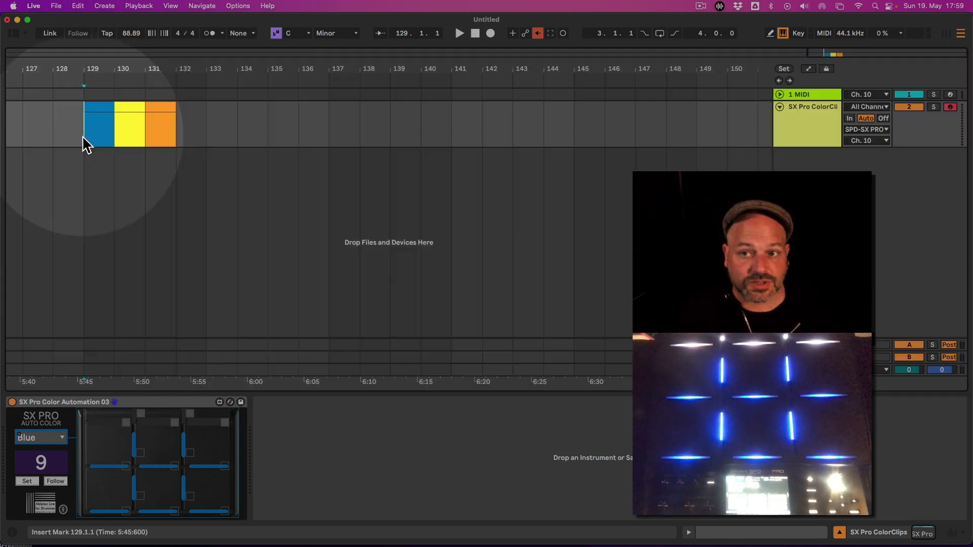
left_click(222, 122)
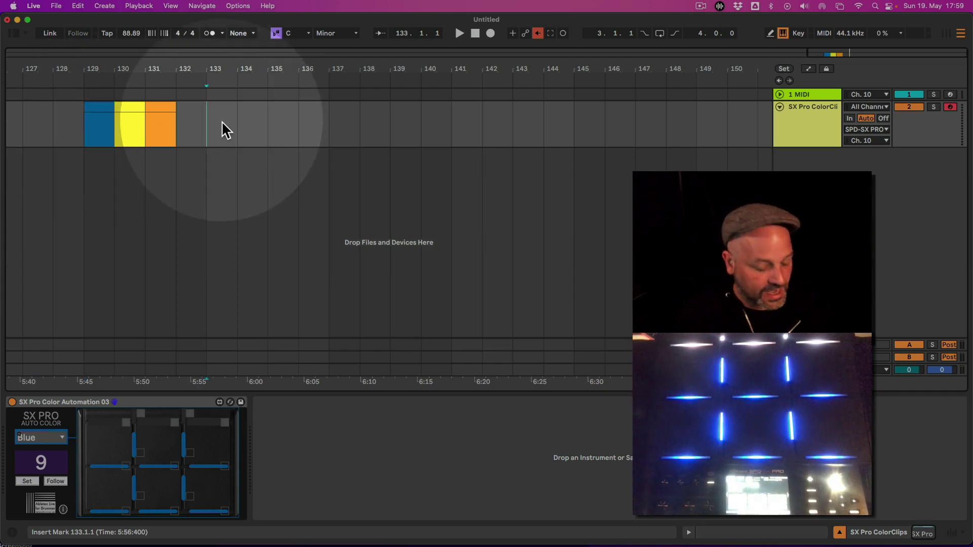
key("super+v")
Step: Split the pasted yellow clip at bar 134 and delete the part after the split
left_click(243, 126)
right_click(241, 127)
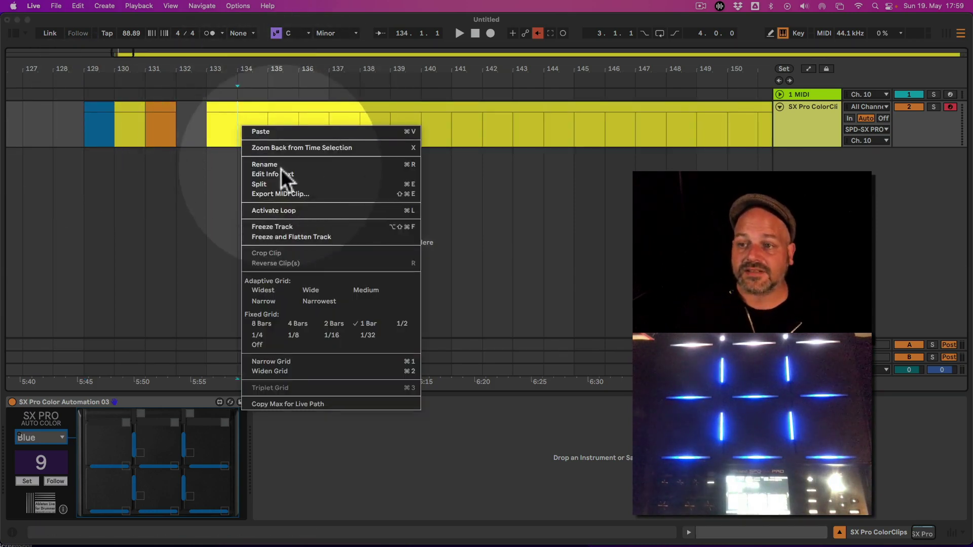
left_click(290, 185)
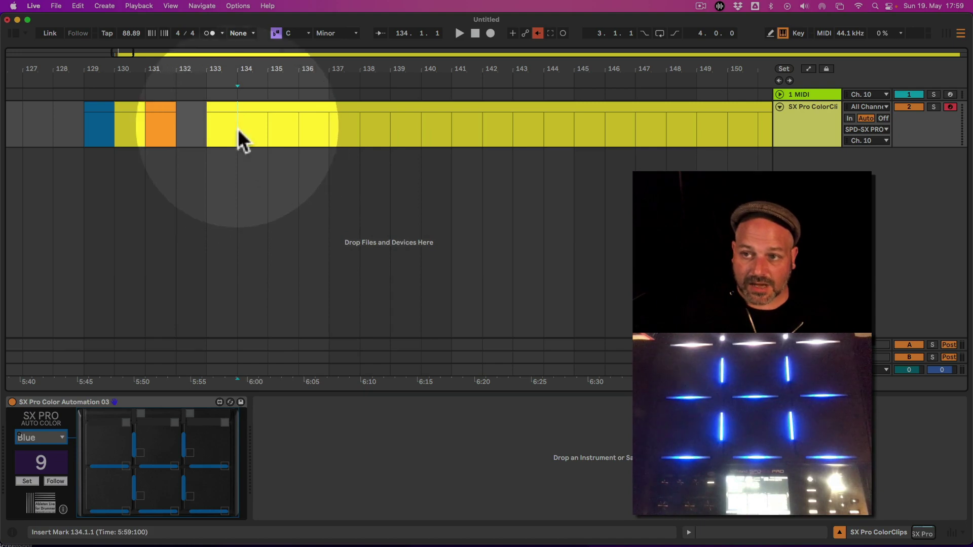
left_click(269, 107)
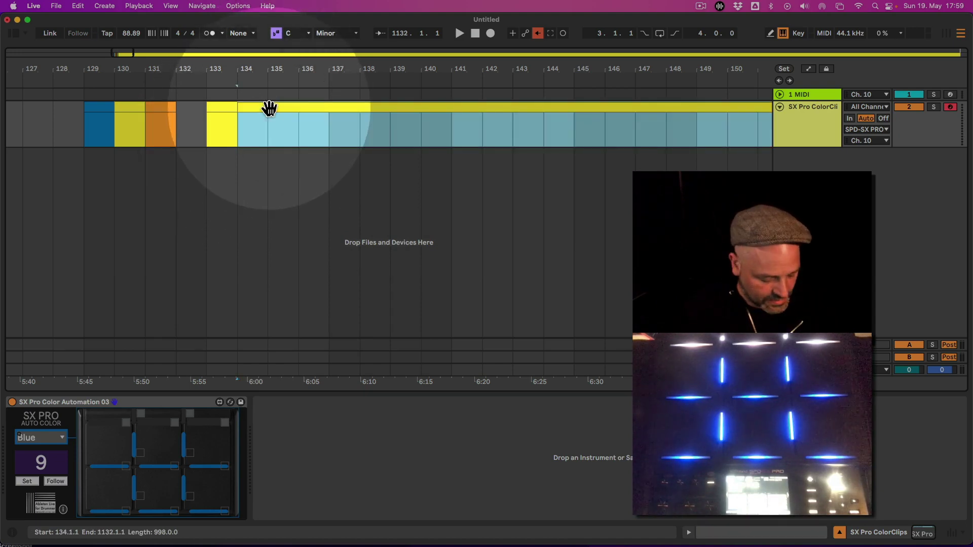
Step: Copy the orange colour clip from Session View and paste it into the Arrangement at bar 134, directly after the yellow clip
key("Tab")
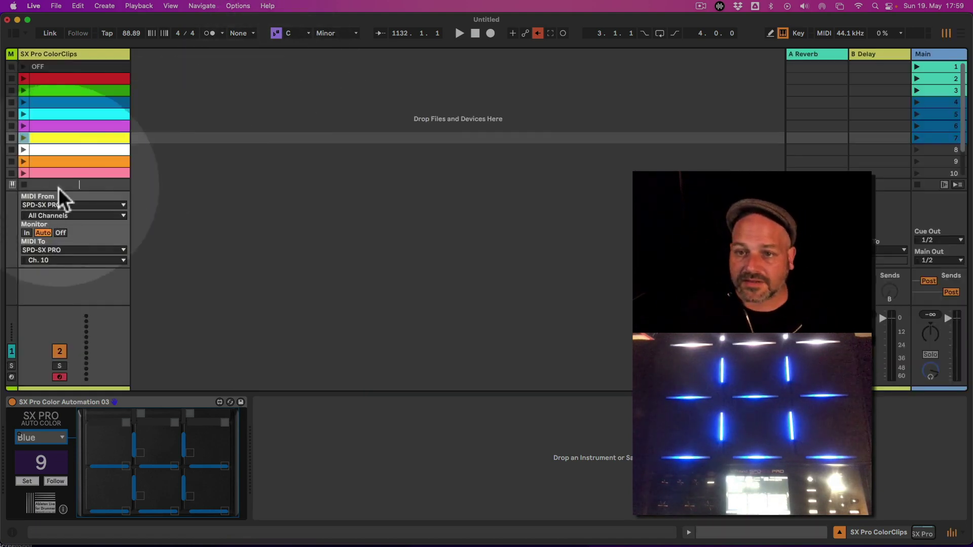
scroll(69, 145, "down", 2)
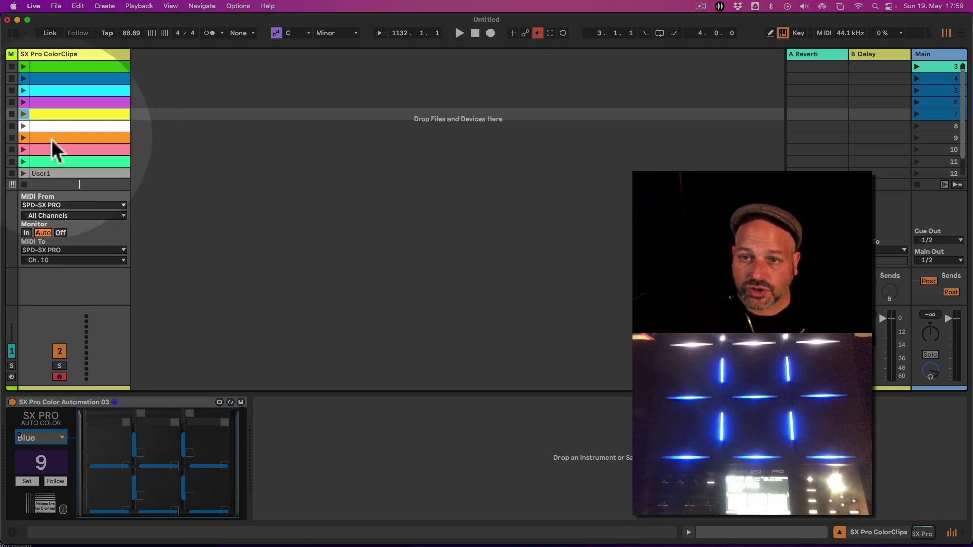
key("Tab")
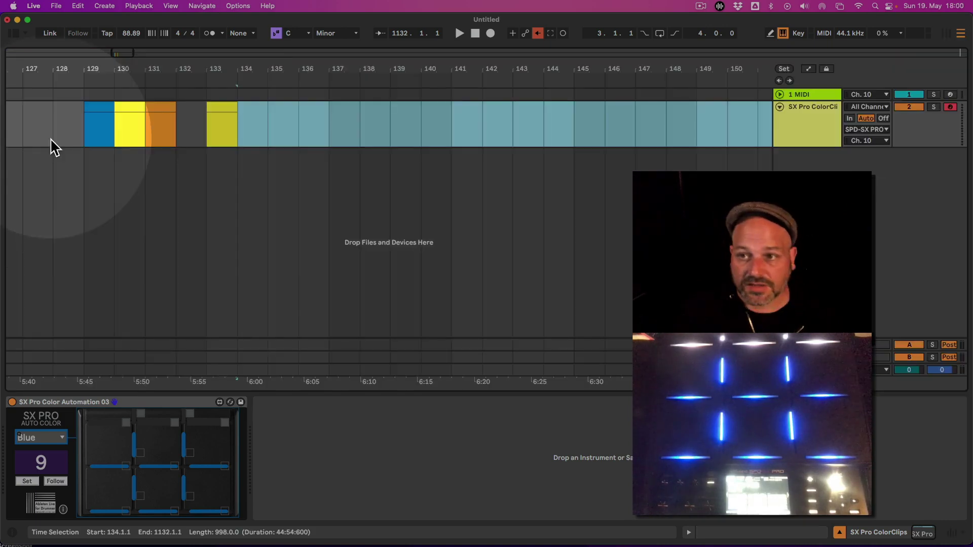
left_click(239, 131)
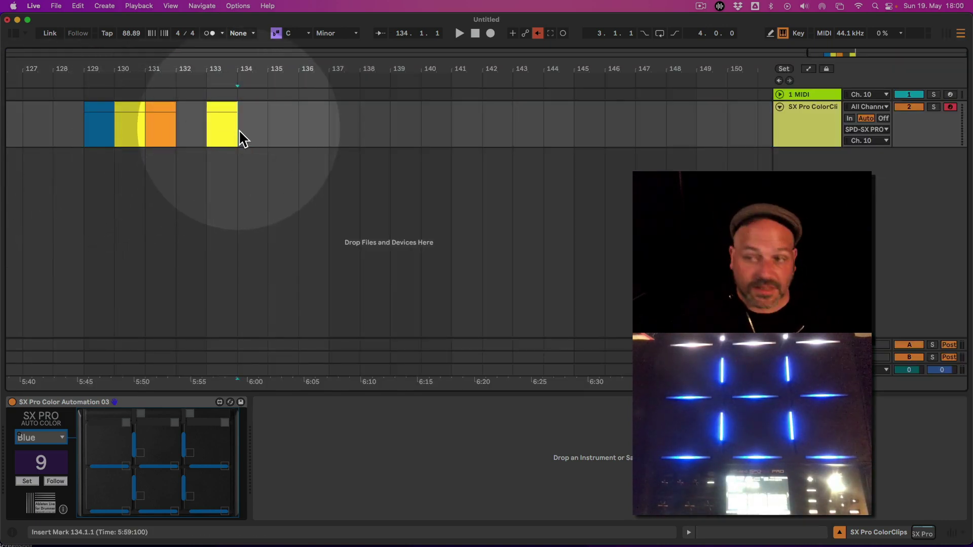
key("super+v")
Step: Split the pasted orange clip at bar 135 and delete the part after the split
left_click(270, 132)
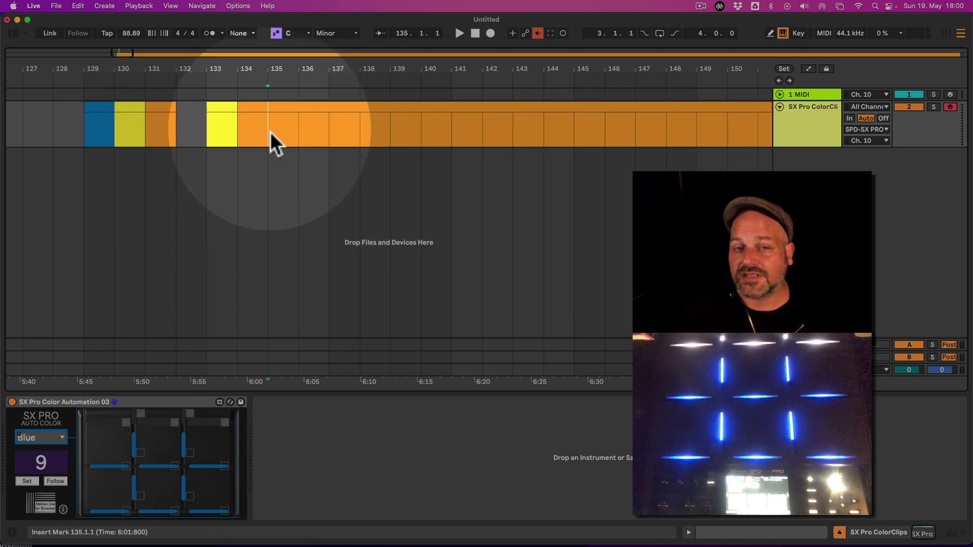
right_click(269, 131)
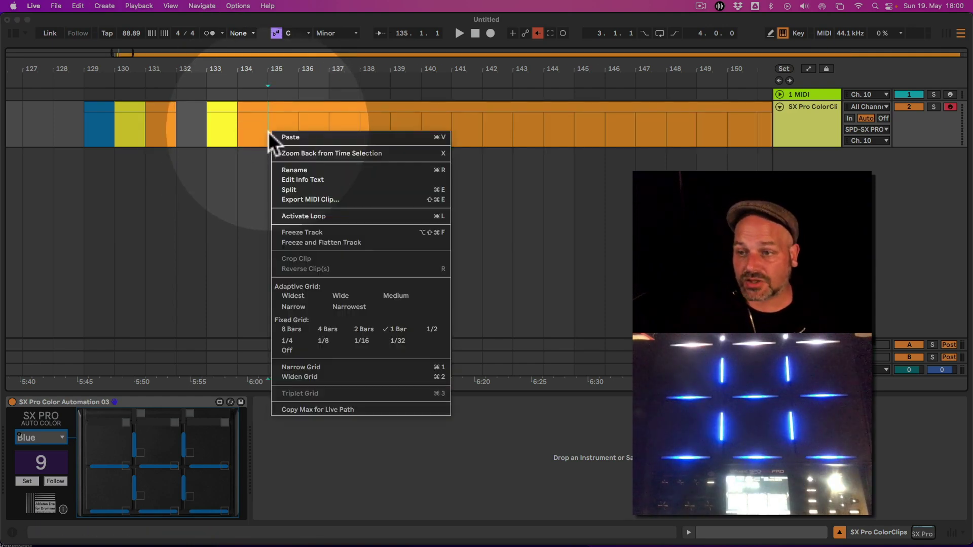
left_click(295, 189)
left_click(304, 103)
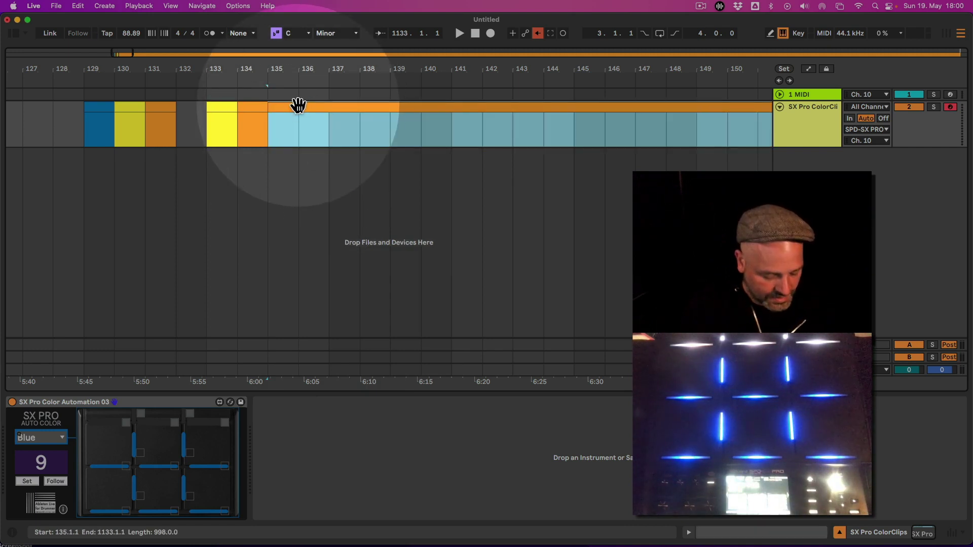
key("Delete")
Step: Loop the new yellow and orange clips from bar 133 to 135, and play the loop briefly before stopping it
left_click(224, 105)
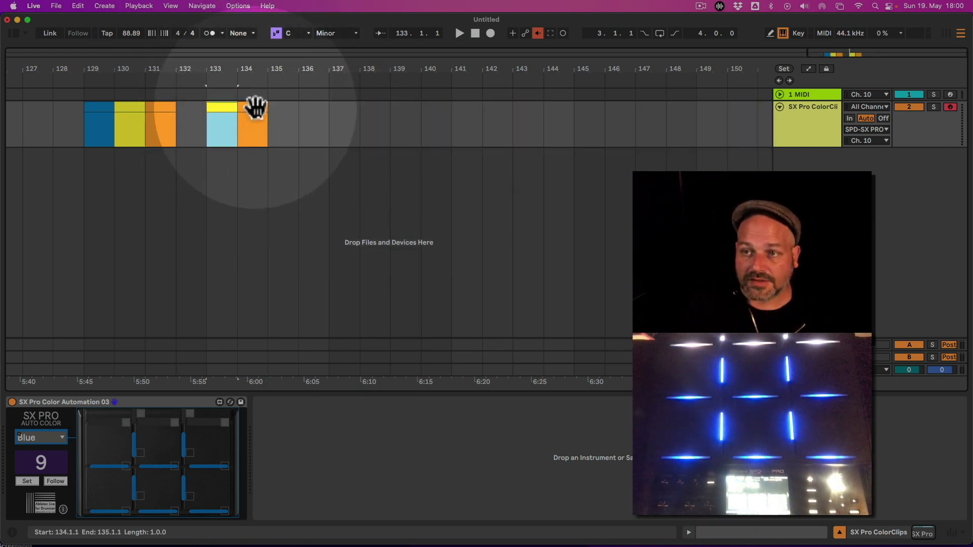
left_click(255, 107, "shift")
key("super+l")
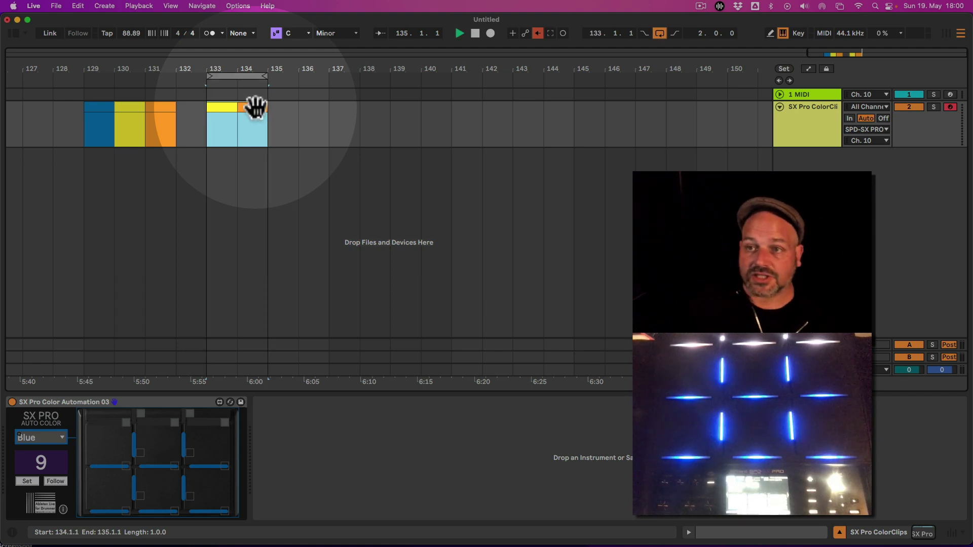
key("space")
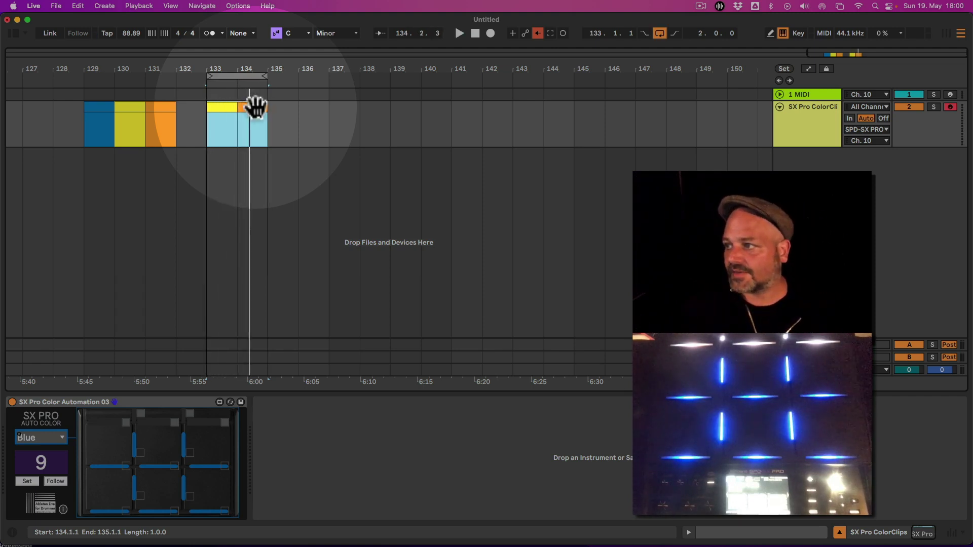
Step: Turn off Automation Arm from Session View and return to the Arrangement
key("Tab")
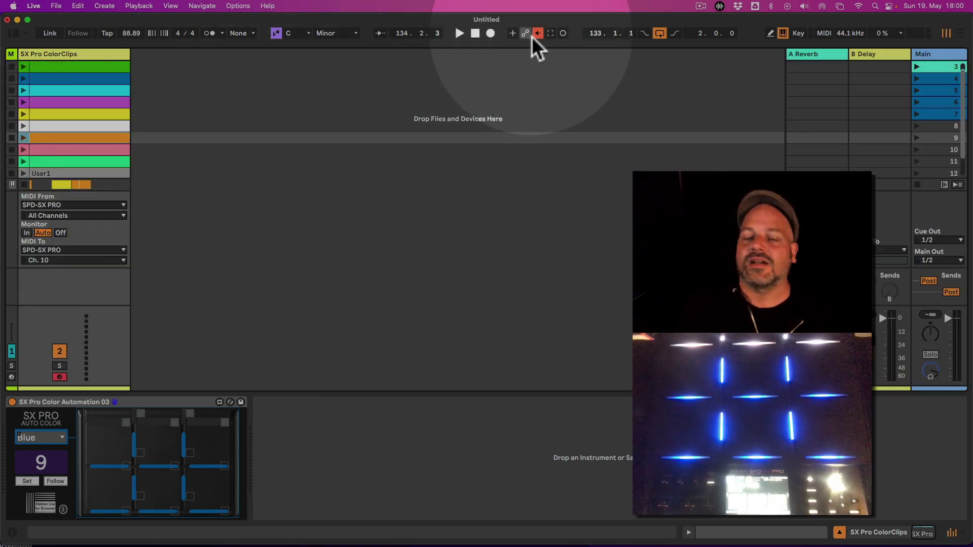
left_click(537, 34)
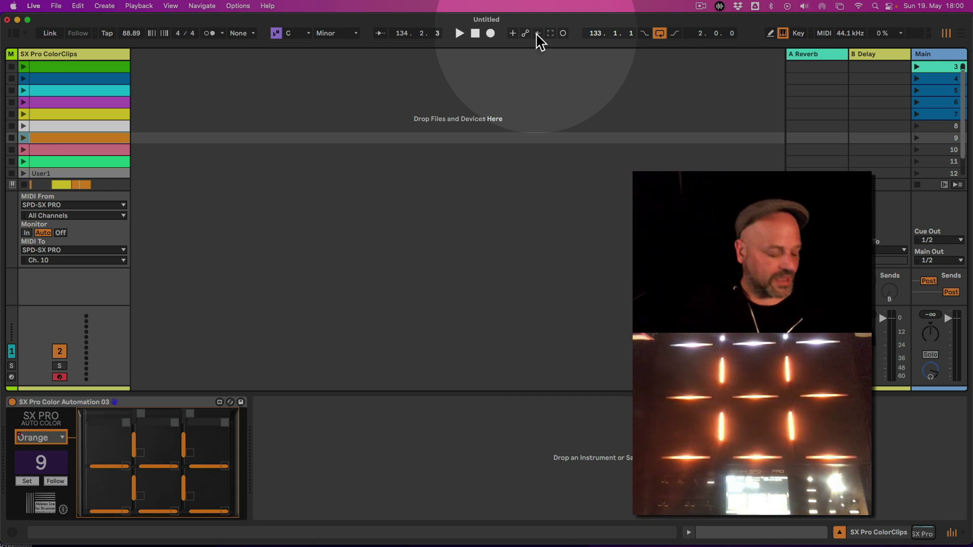
key("Tab")
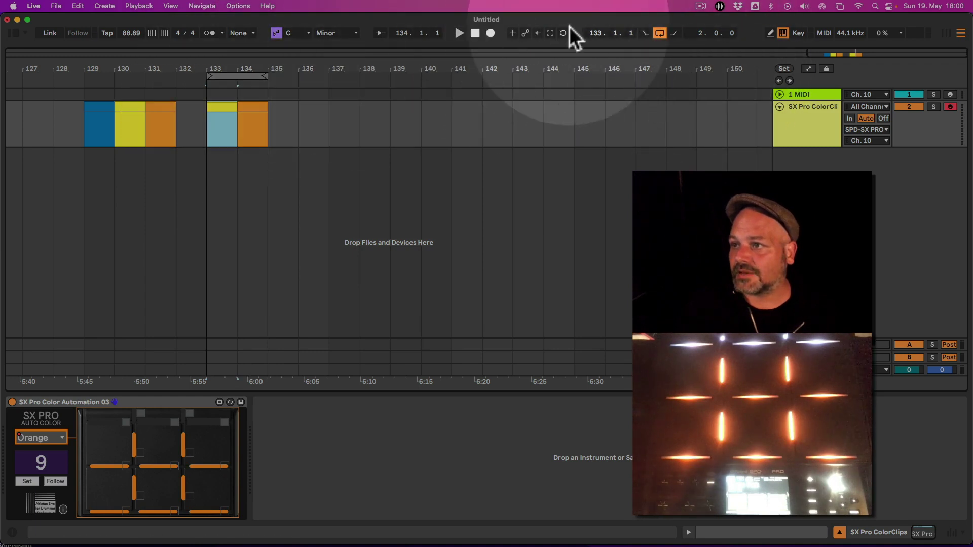
Step: Play the looped yellow and orange clips between bars 133 and 135, and stop playback
left_click(245, 135)
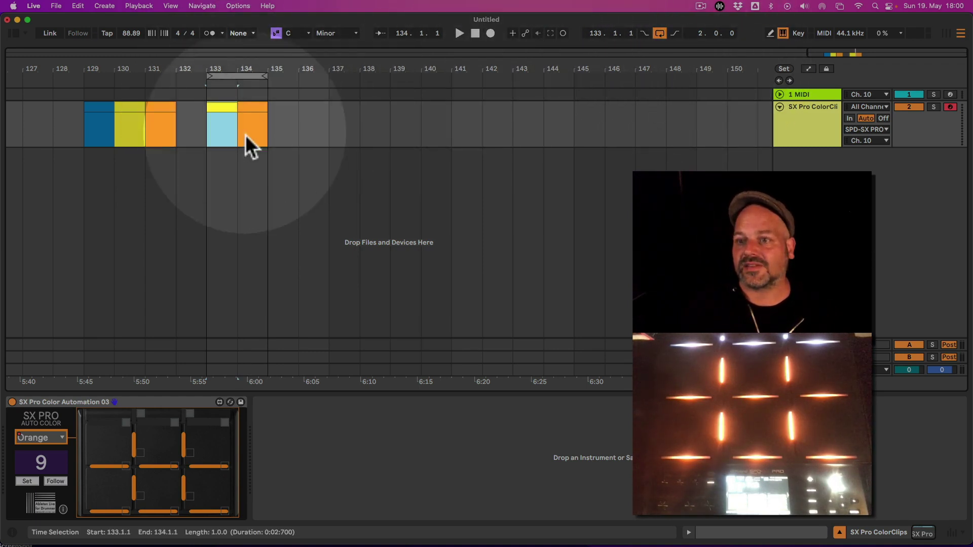
key("space")
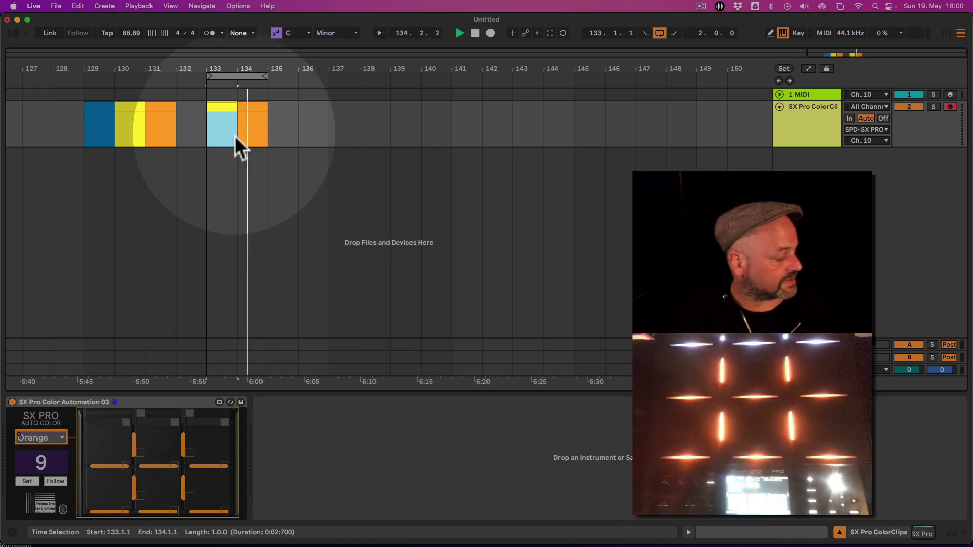
key("space")
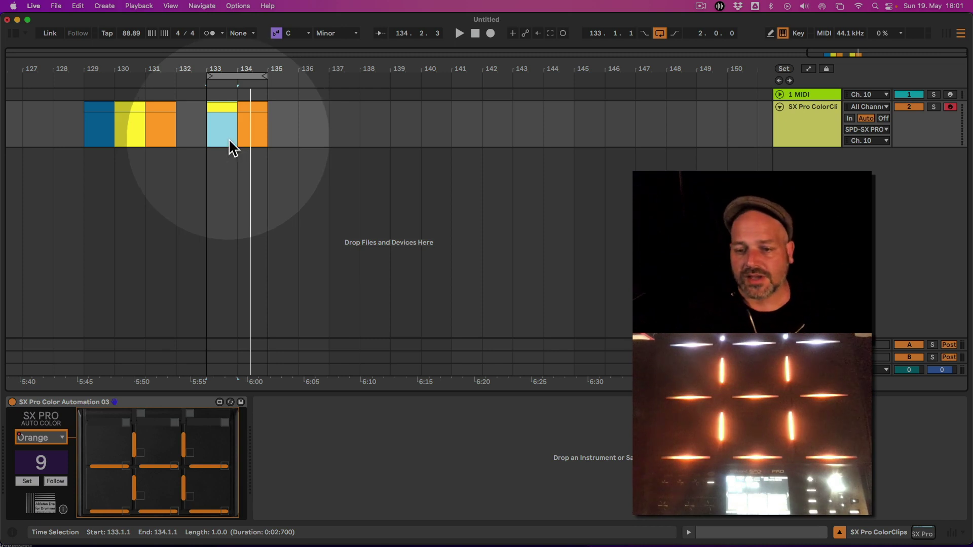
Step: Switch to Session View and shrink the SX Pro ColorClips track to its minimum width
key("Tab")
left_click(229, 141)
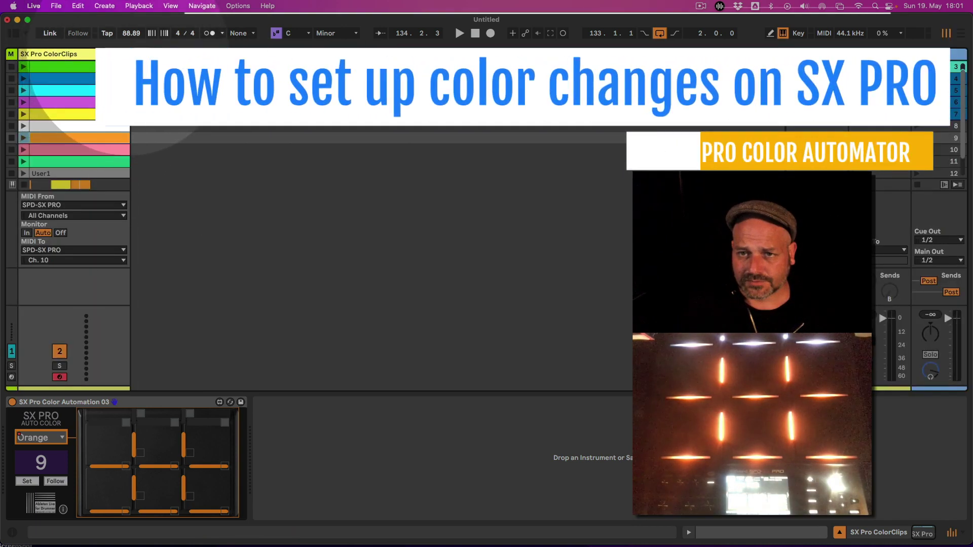
left_click_drag(126, 47, 31, 51)
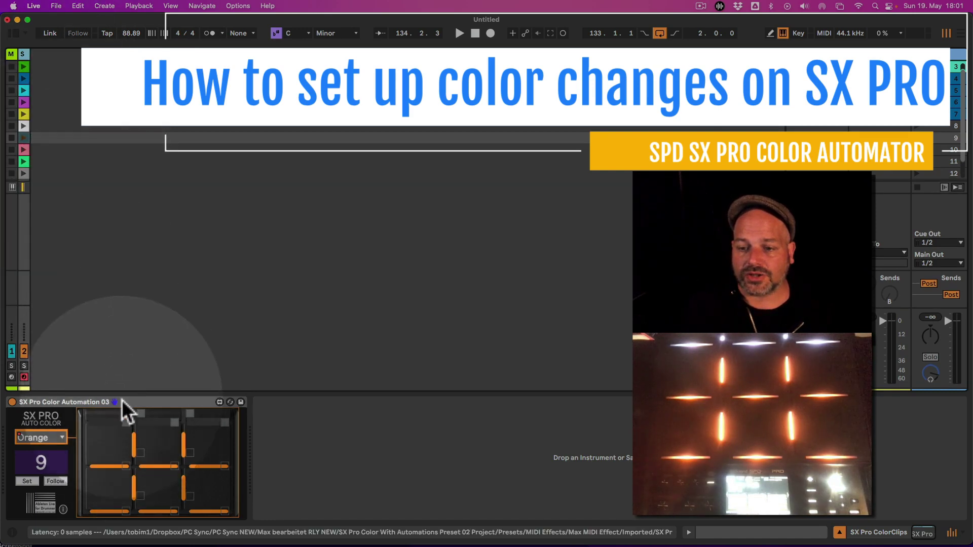
Step: Show the browser and load the SX Pro Color Automation device onto a new MIDI track beside SX Pro ColorClips
left_click(137, 406)
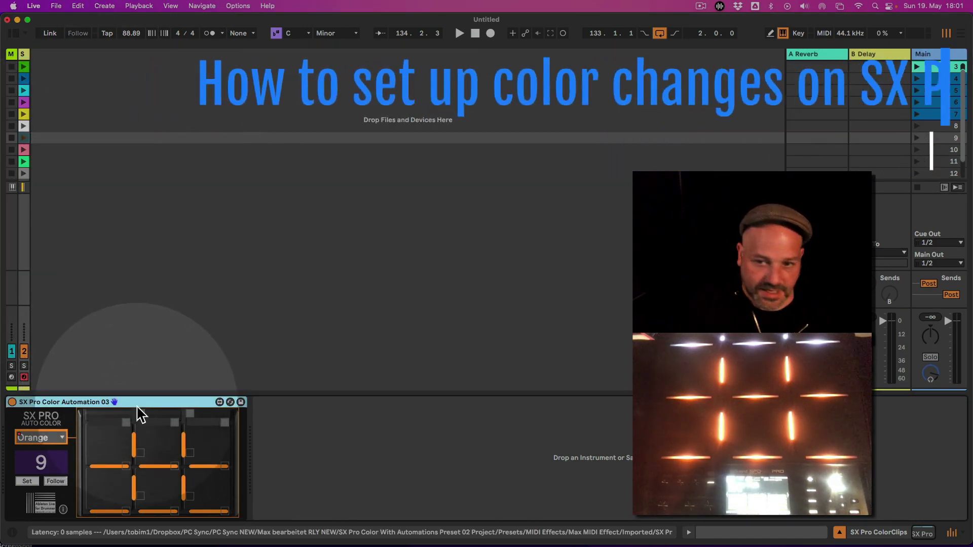
key("super+alt+b")
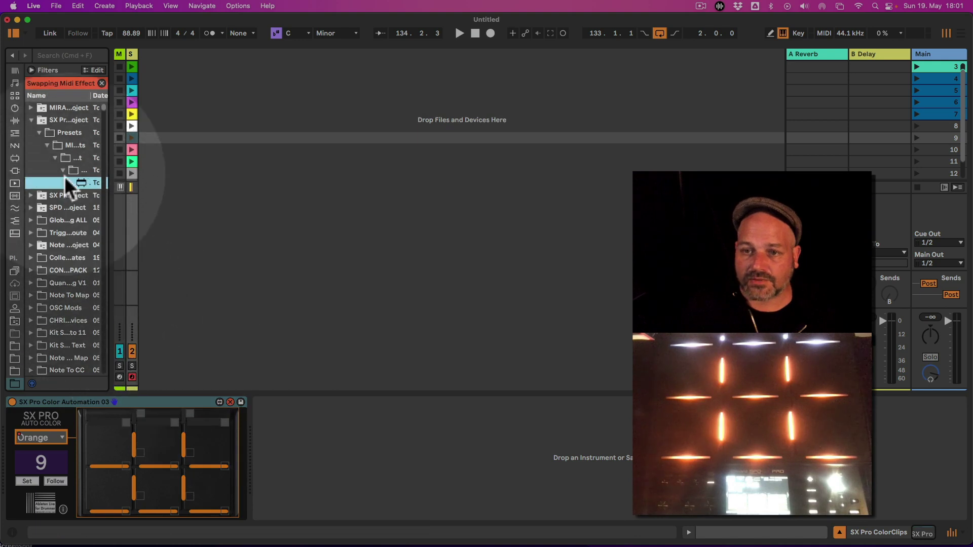
left_click_drag(82, 192, 175, 162)
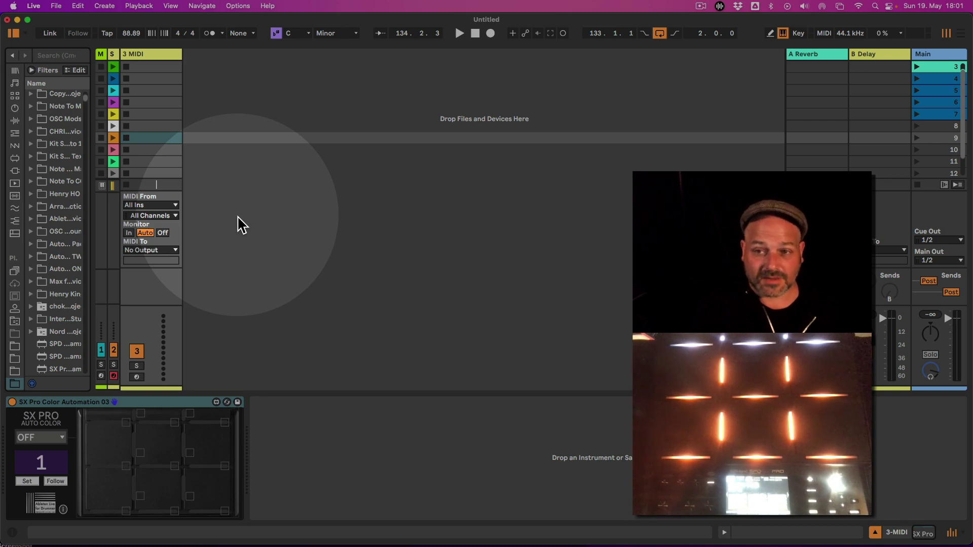
Step: Check in the Link, Tempo & MIDI preferences that Track is enabled for the SPD-SX PRO input and output ports, and close the preferences
key("super+comma")
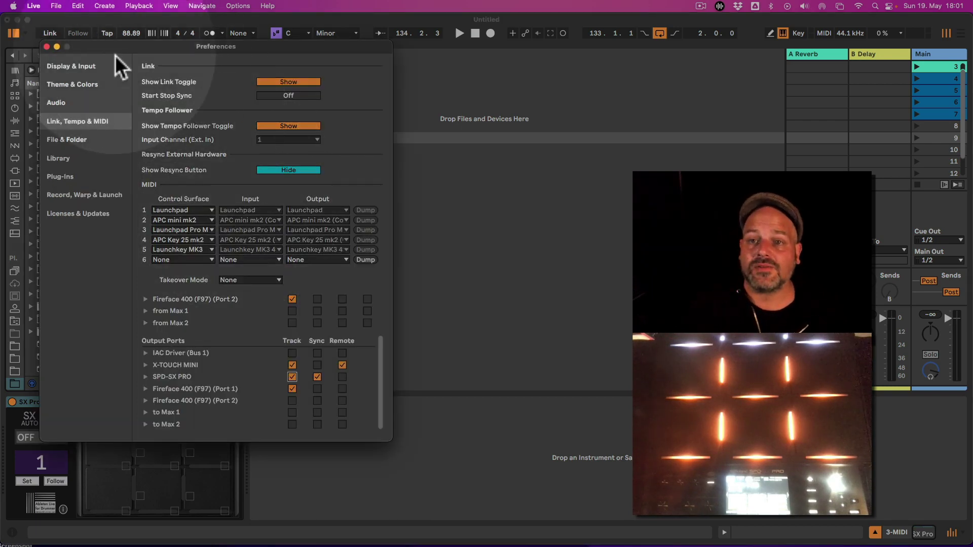
left_click_drag(115, 47, 359, 59)
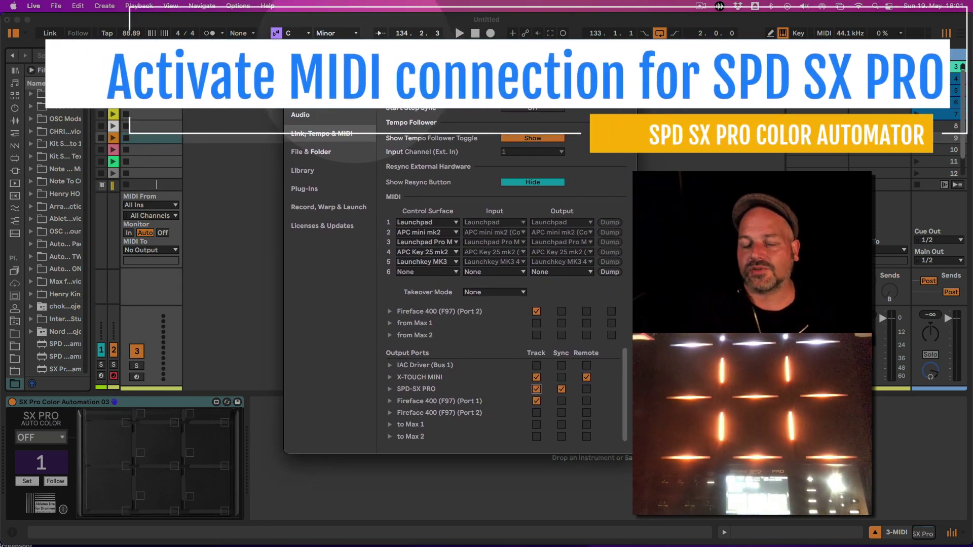
scroll(458, 349, "up", 3)
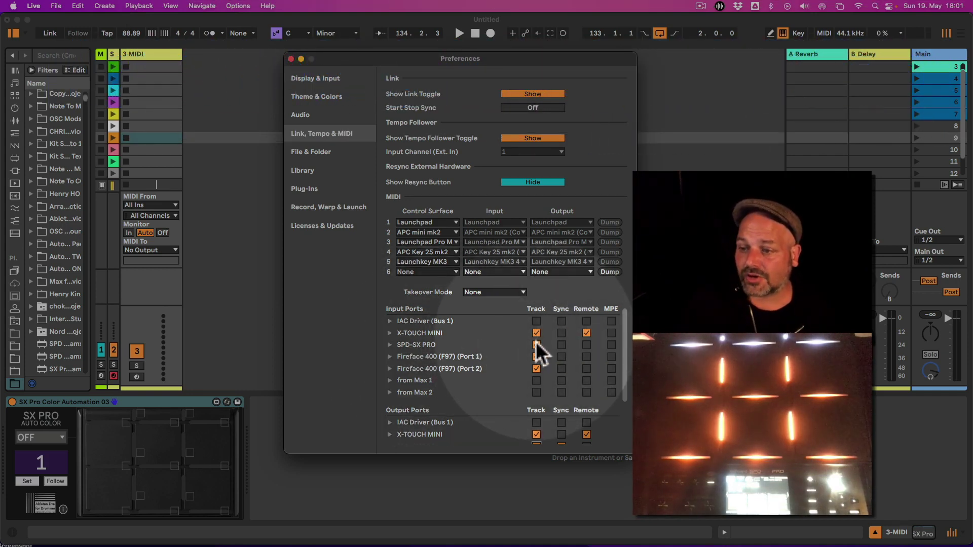
scroll(534, 345, "down", 3)
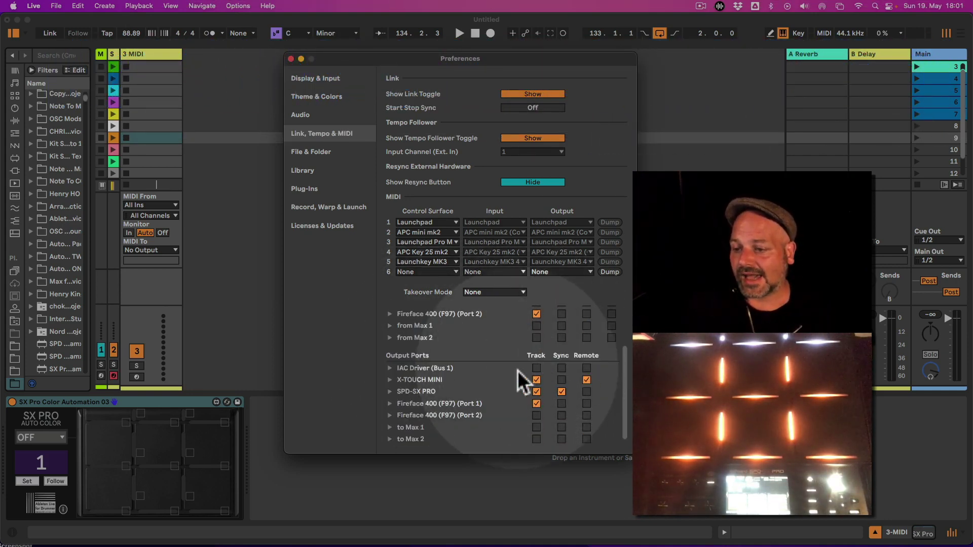
left_click(536, 392)
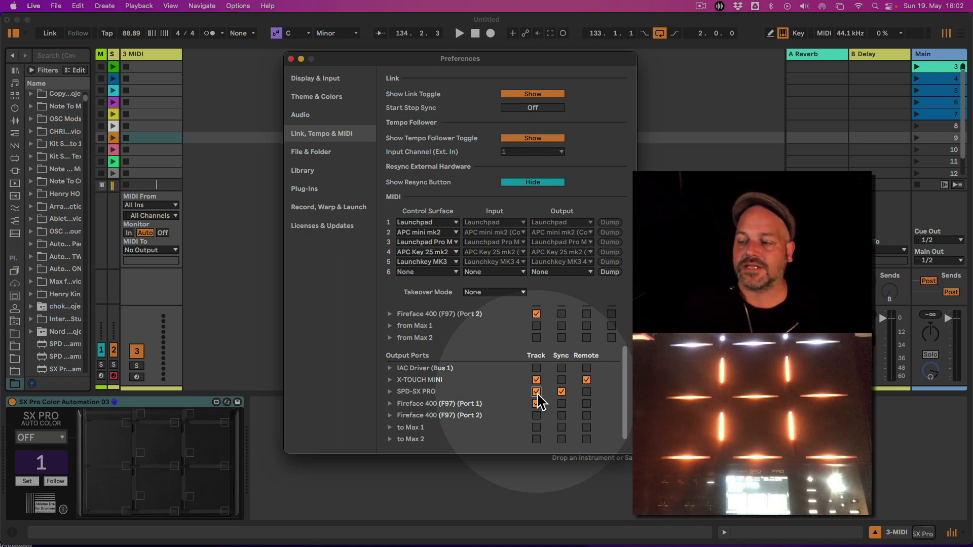
scroll(524, 357, "up", 1)
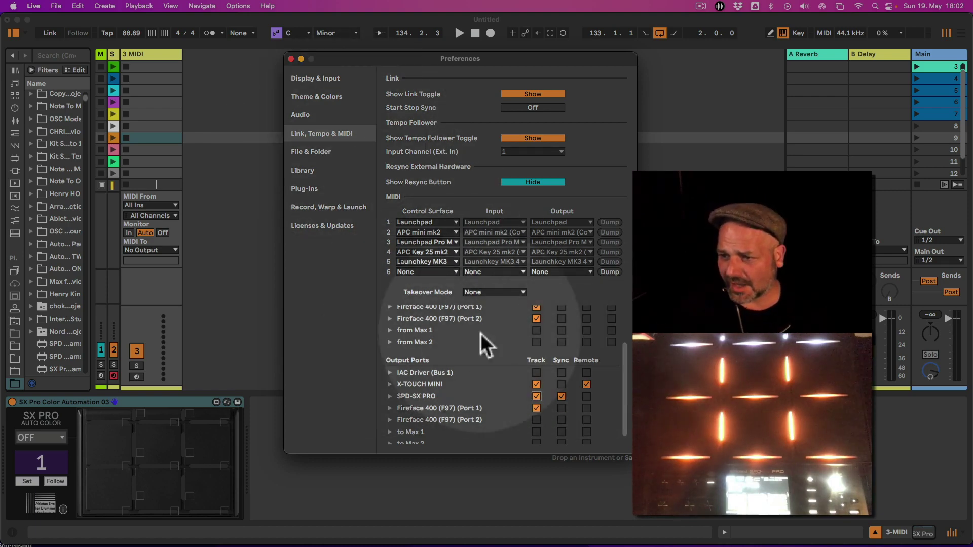
scroll(481, 333, "up", 2)
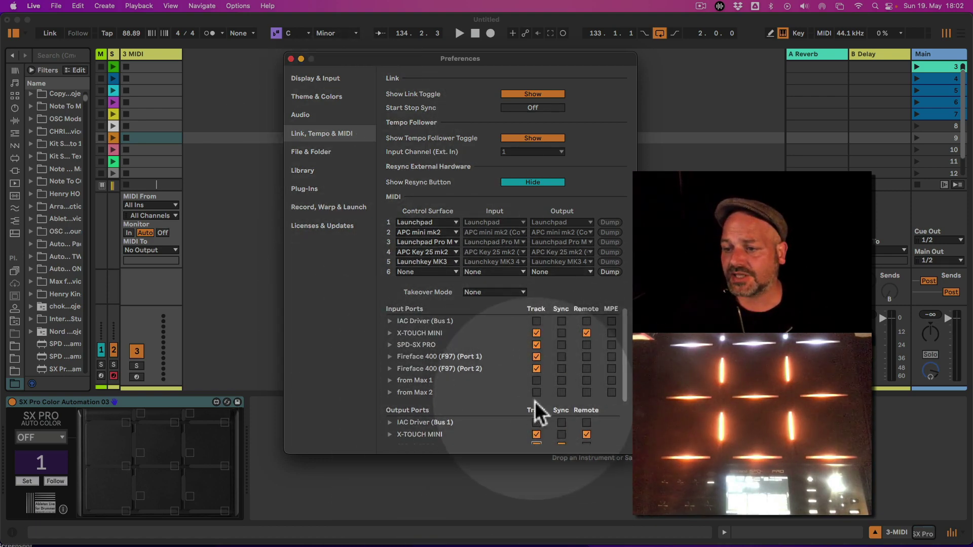
left_click(536, 346)
scroll(547, 400, "down", 4)
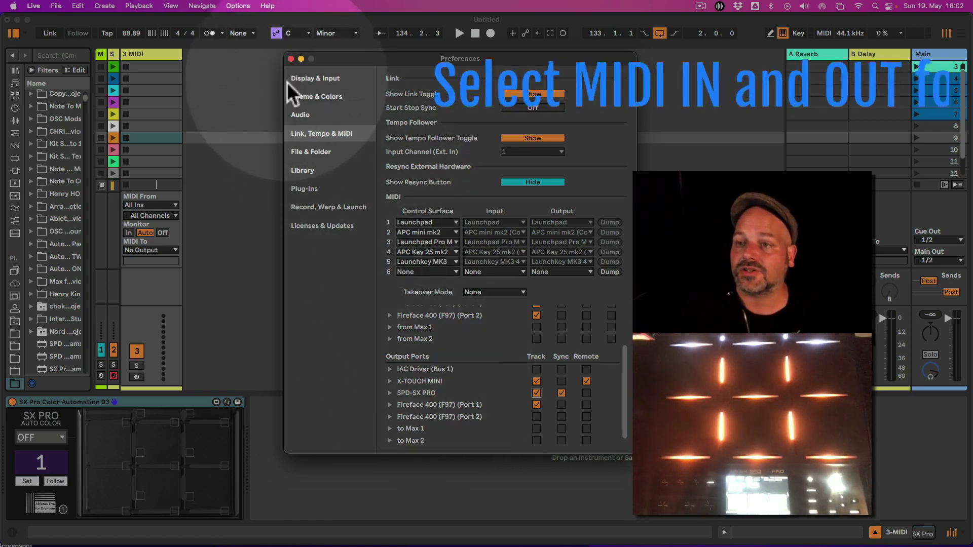
left_click(291, 60)
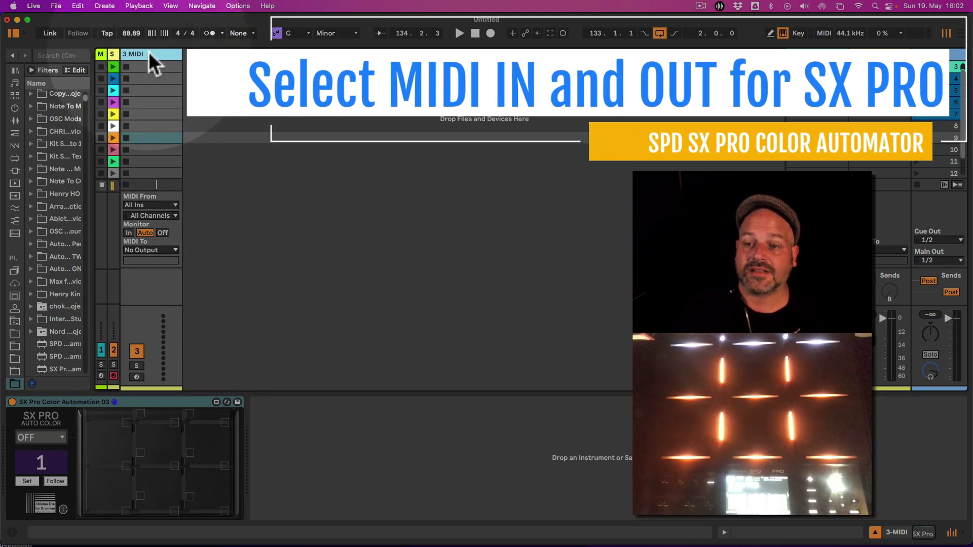
Step: Route the 3 MIDI track's input from SPD-SX PRO and its output to SPD-SX PRO on Ch. 10
left_click(152, 205)
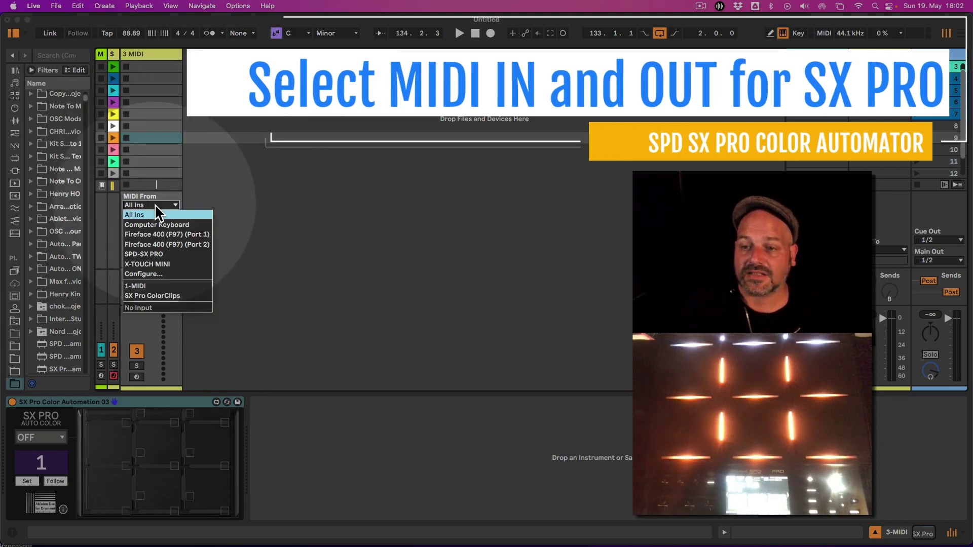
left_click(164, 254)
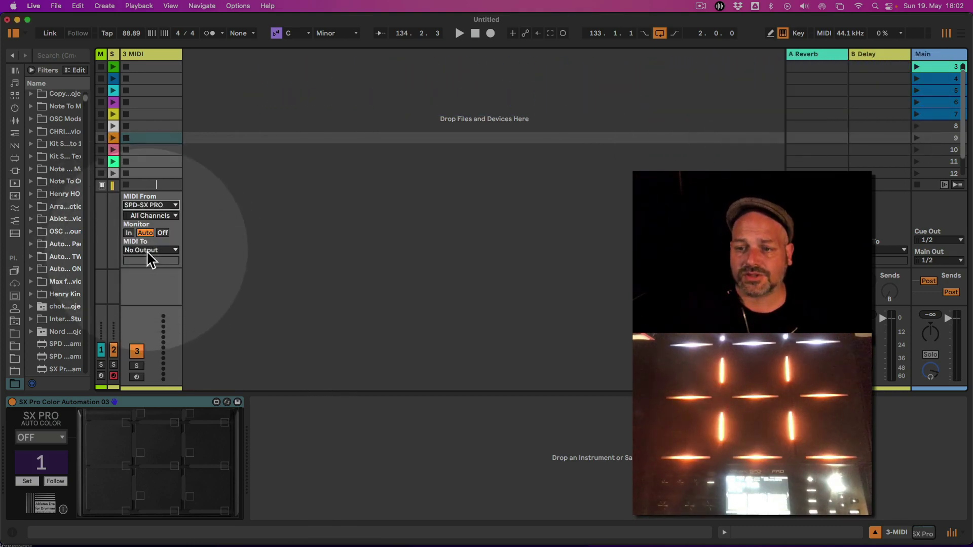
left_click(147, 251)
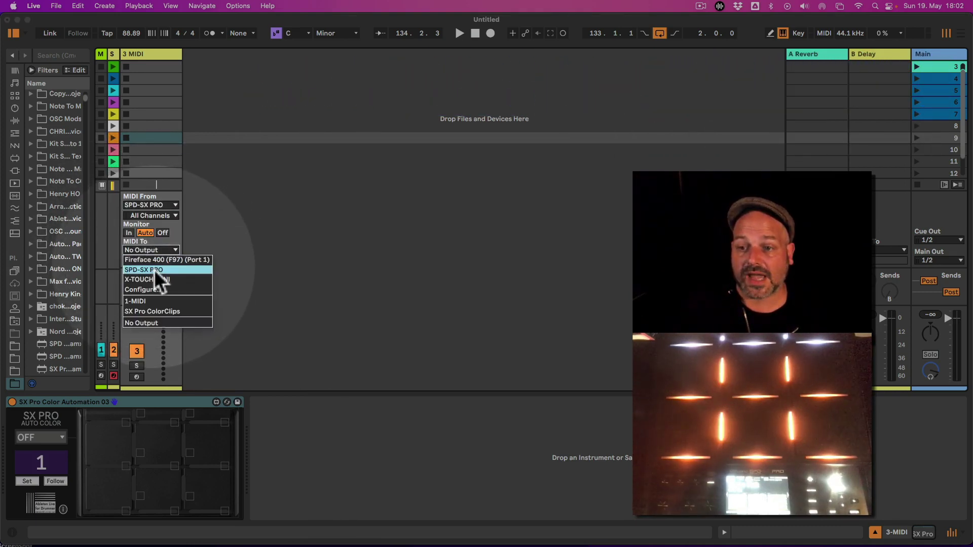
left_click(154, 270)
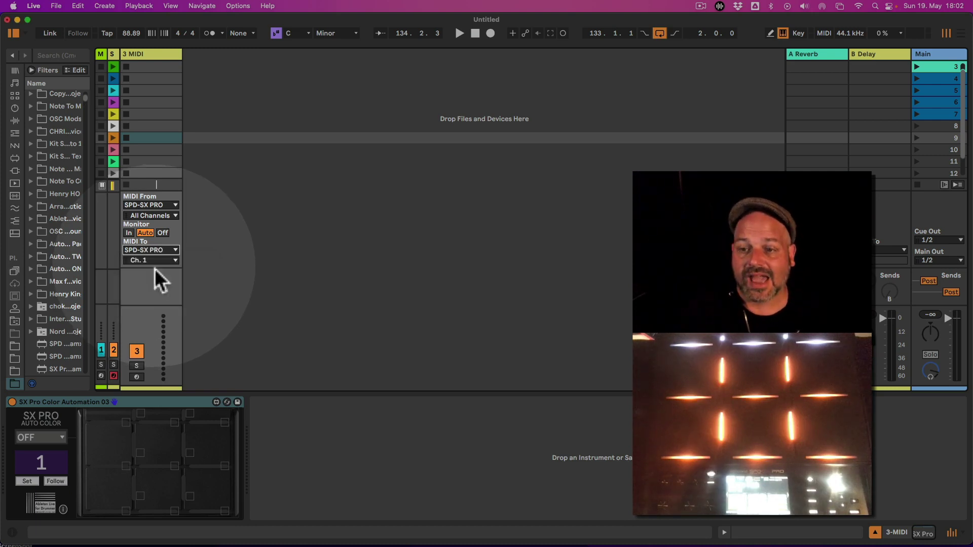
left_click(157, 262)
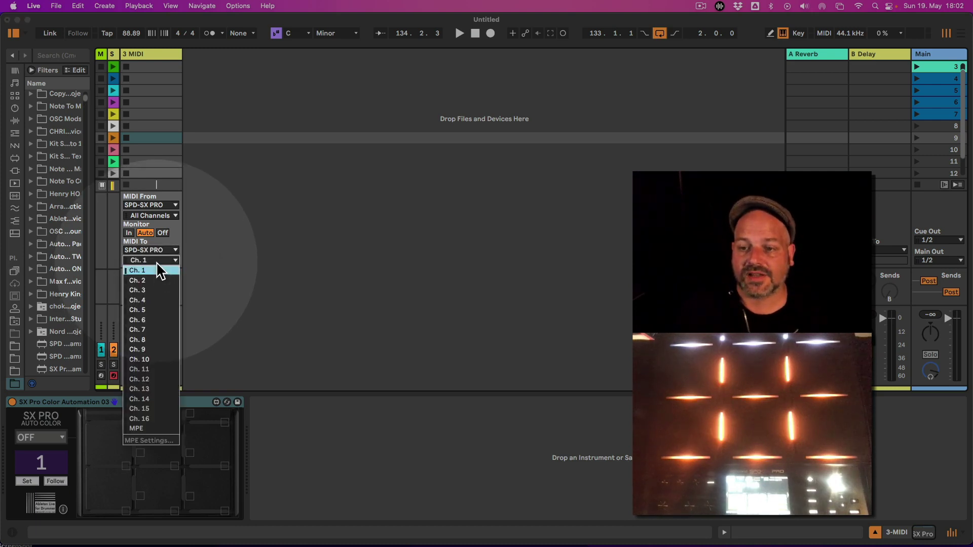
left_click(164, 359)
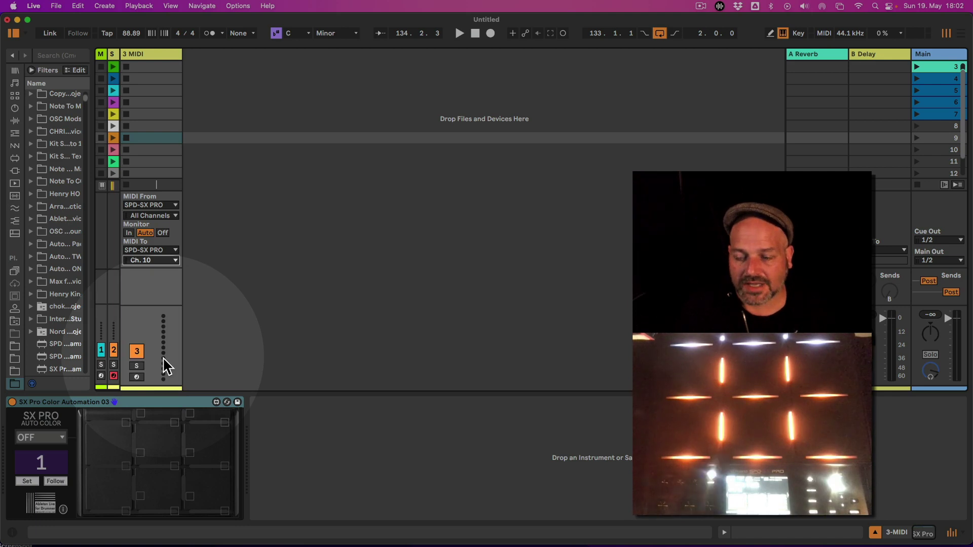
Step: Arm the 3 MIDI track for recording, disarm it again and set its monitoring to In
left_click(139, 376)
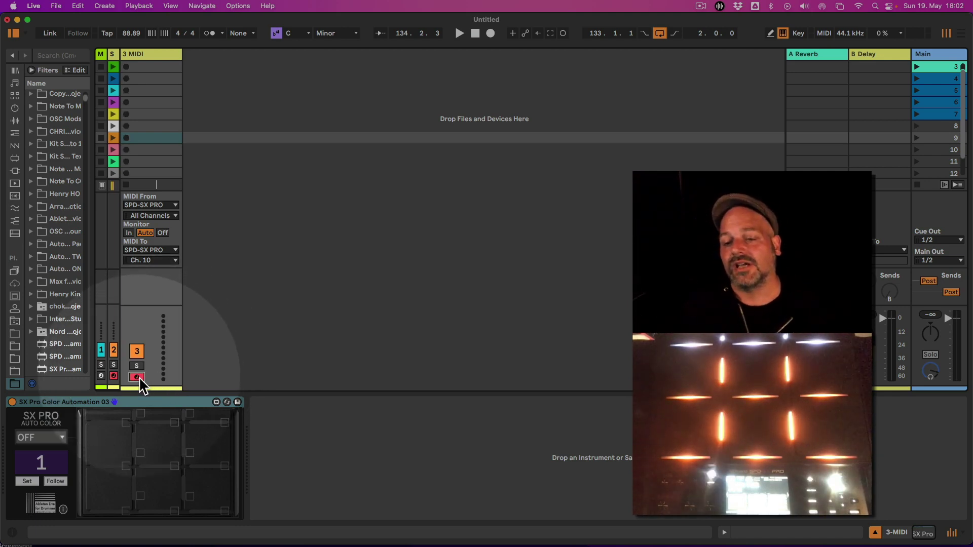
left_click(139, 376)
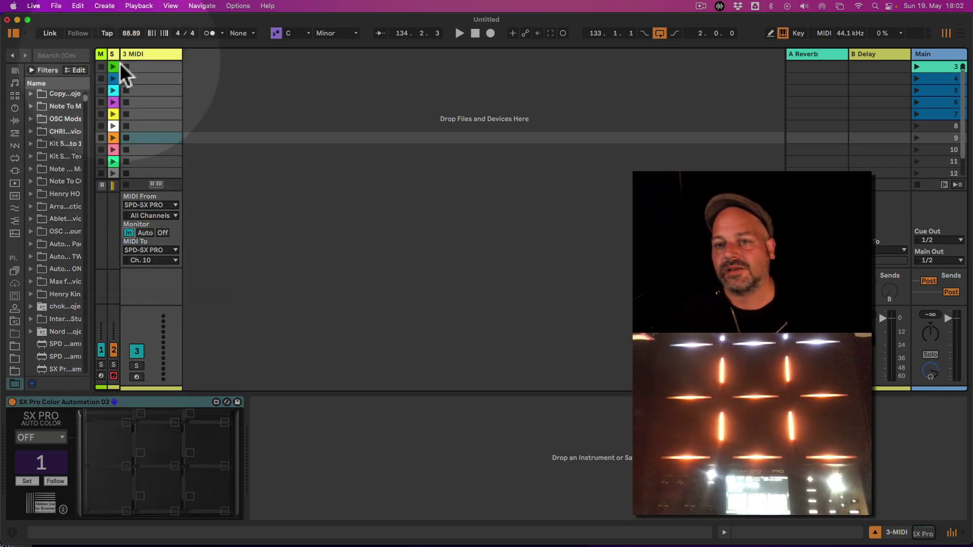
Step: Widen the SX Pro ColorClips track, set its monitoring to In with recording armed, and shrink it again
left_click_drag(120, 56, 232, 56)
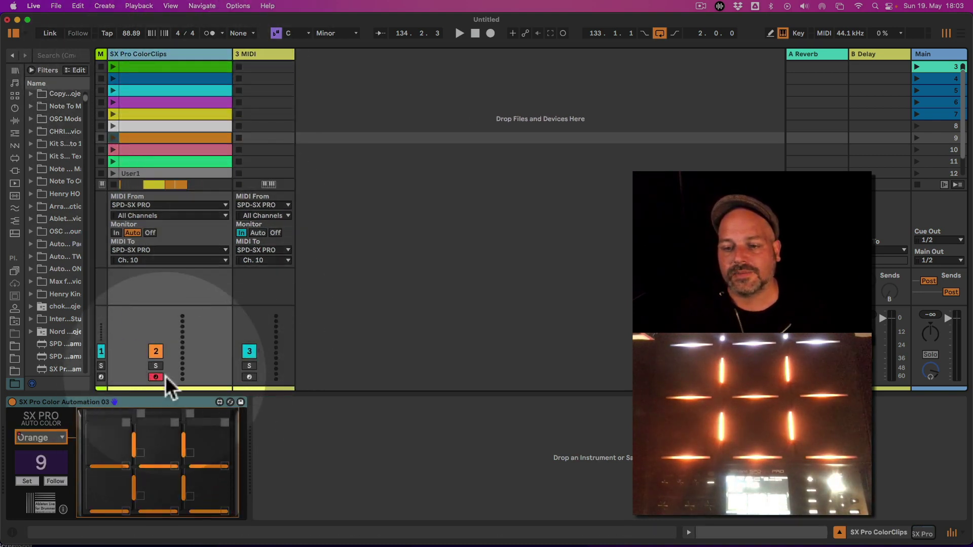
left_click(116, 232)
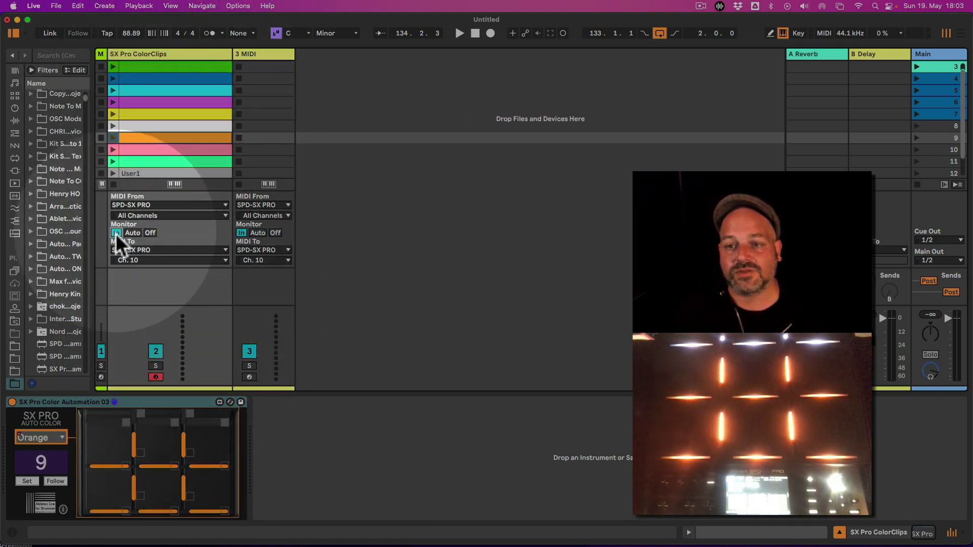
left_click(155, 376)
left_click(156, 377)
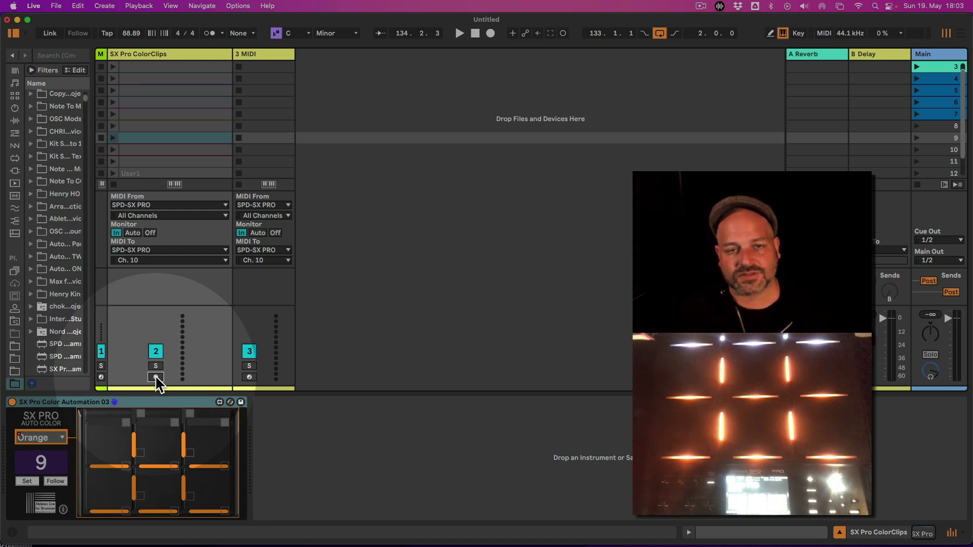
left_click(155, 376)
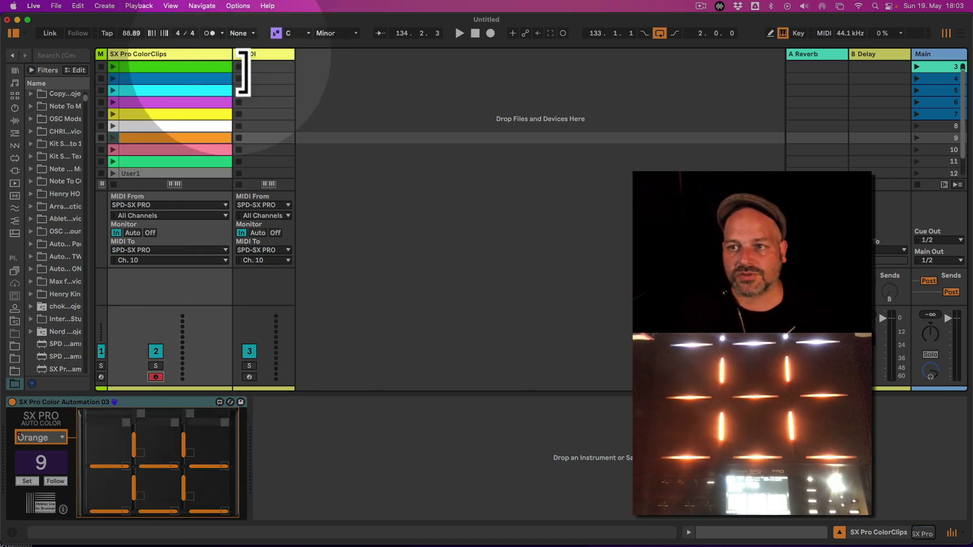
left_click_drag(244, 71, 131, 71)
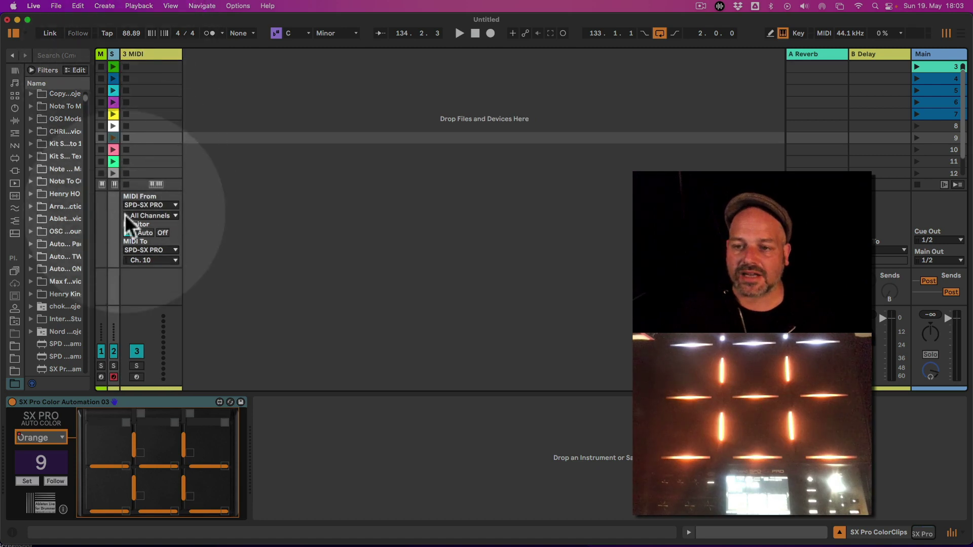
Step: Arm the 3 MIDI track for recording and set its monitoring to Auto
left_click(137, 377)
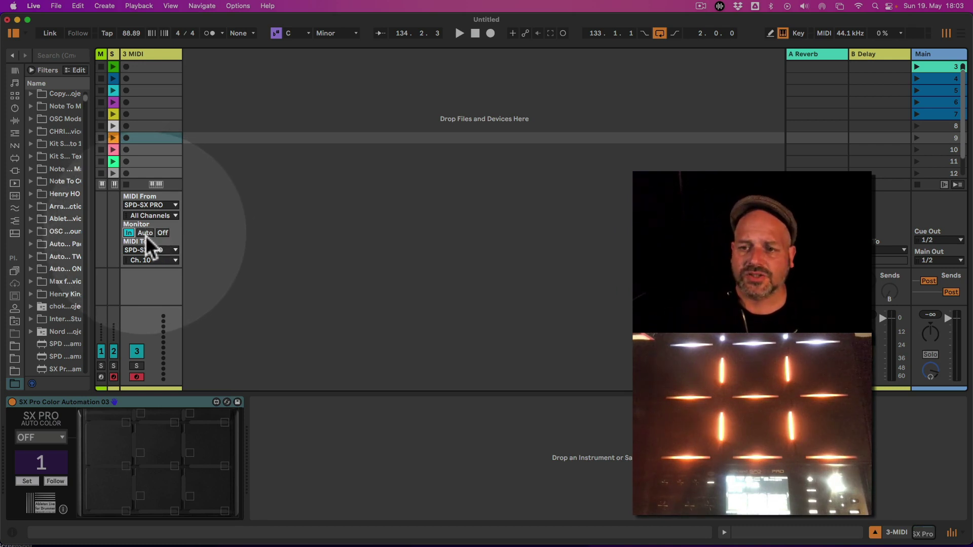
left_click(145, 234)
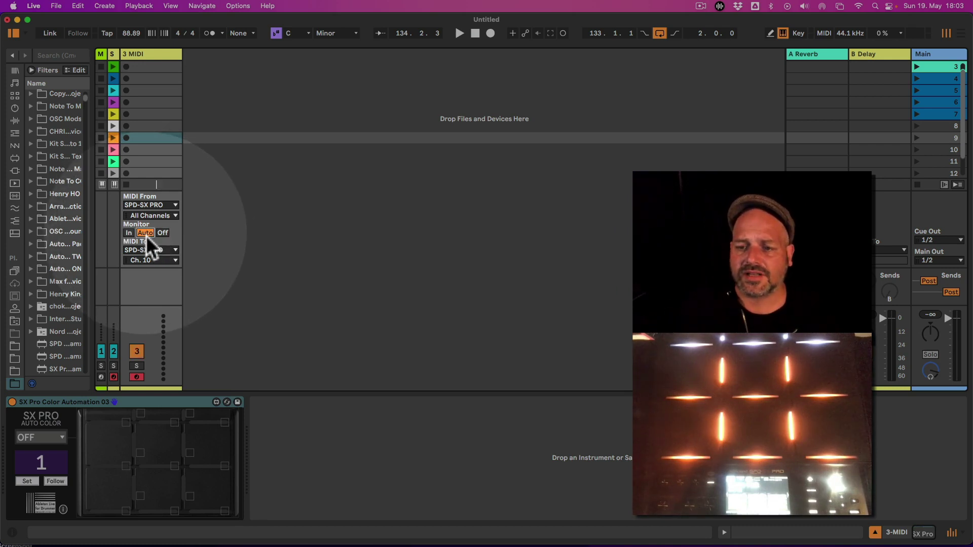
Step: Collapse the browser beside the session tracks, keeping the 3 MIDI track armed
left_click(136, 377)
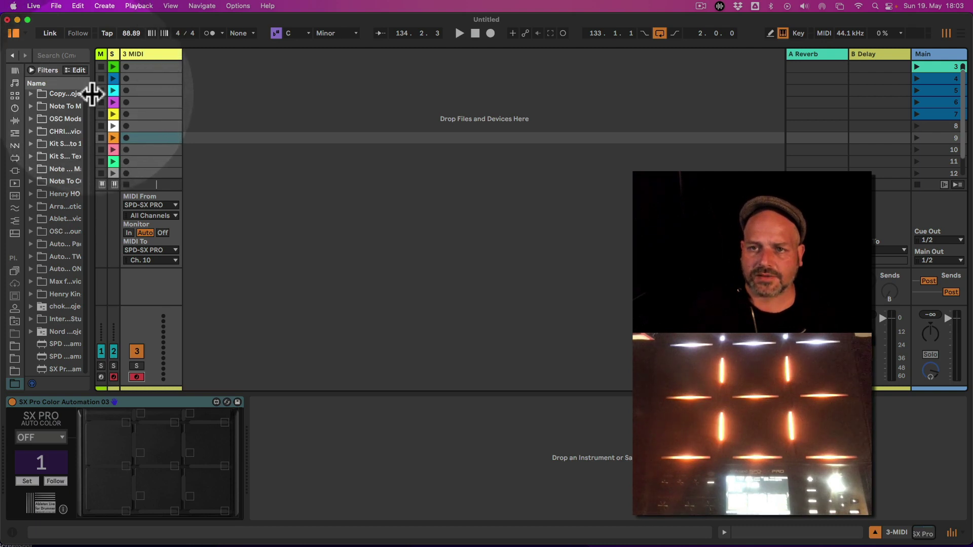
left_click_drag(92, 94, 30, 109)
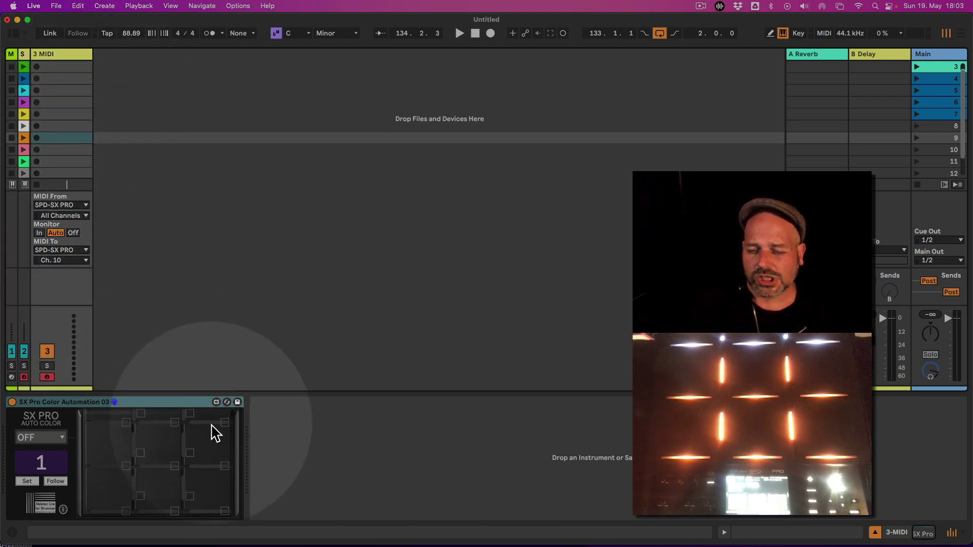
Step: Review the required SPD-SX PRO system MIDI settings on the Color Automation device's info page and return to its main view
left_click(63, 509)
left_click(63, 509)
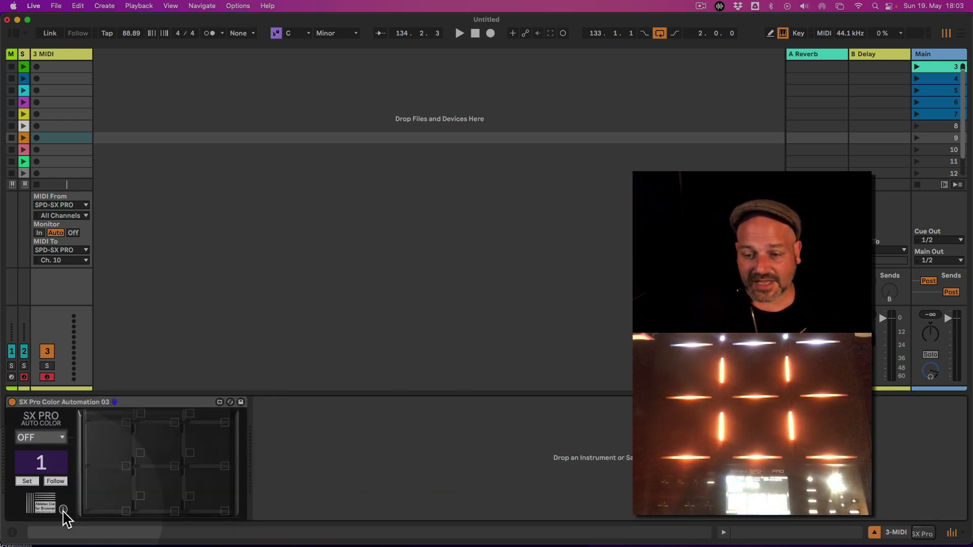
left_click(63, 509)
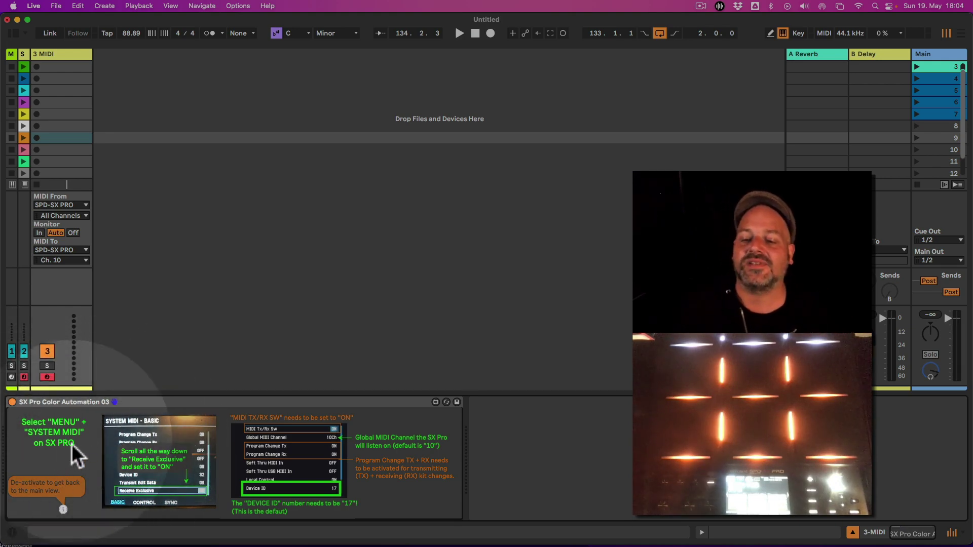
left_click(62, 508)
left_click(63, 509)
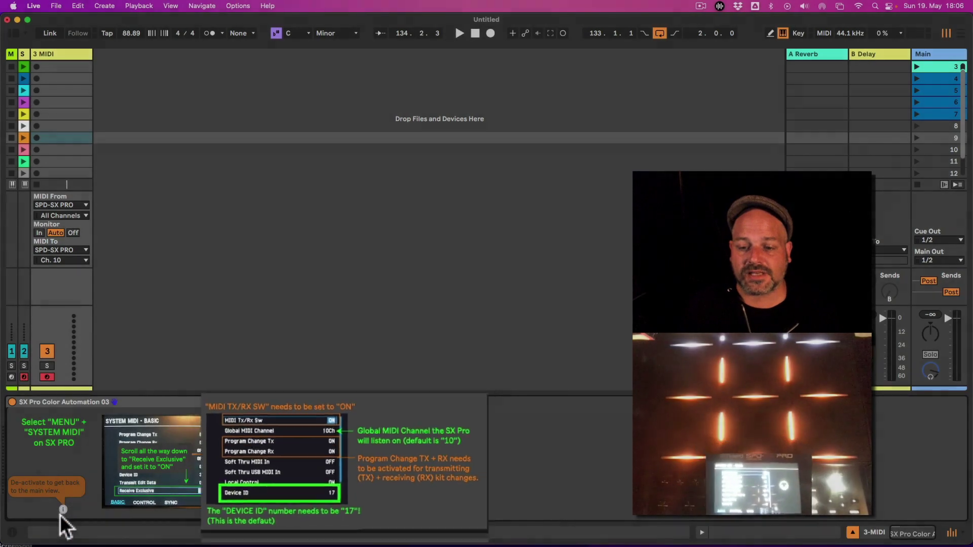
left_click(62, 510)
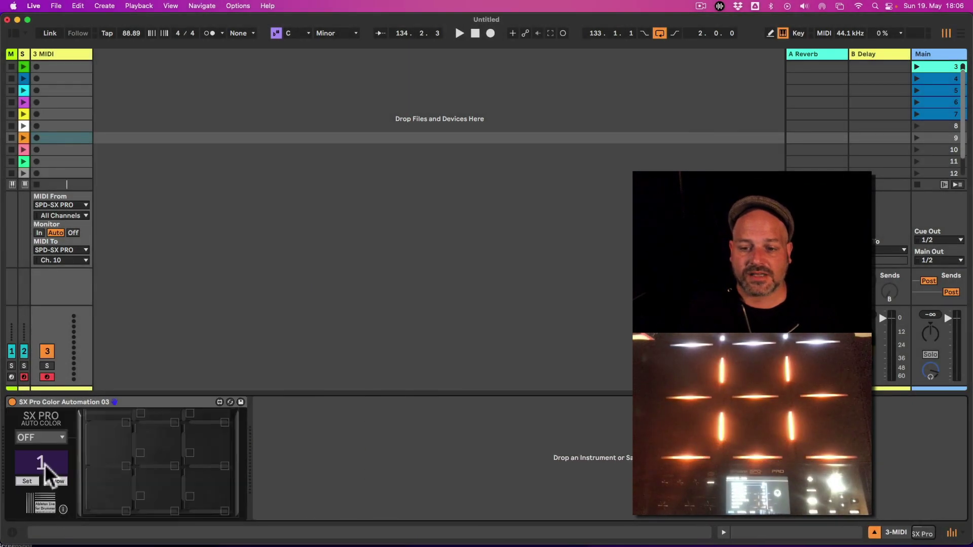
Step: Switch the device's kit number to 2 and back to 1, and revisit the info page with the MIDI settings
scroll(43, 463, "up", 3)
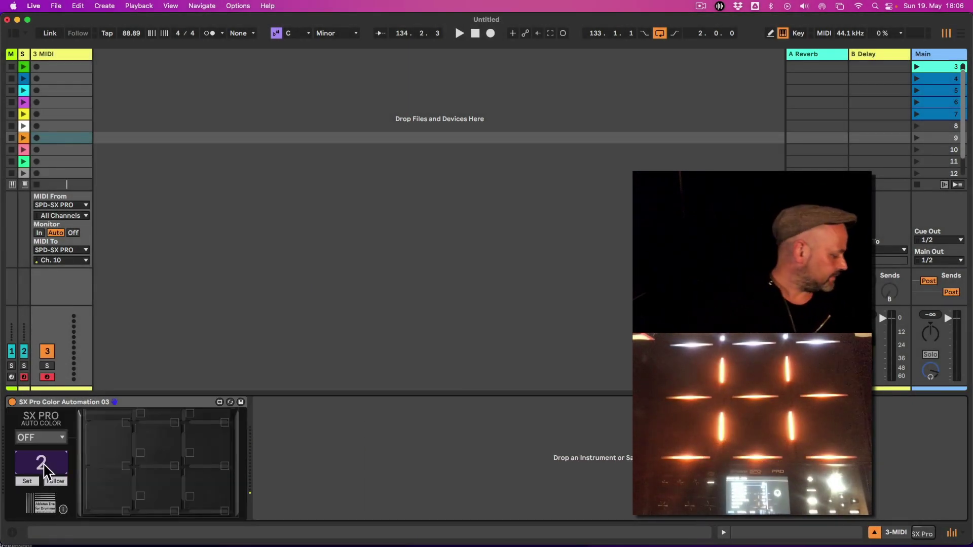
scroll(46, 471, "down", 2)
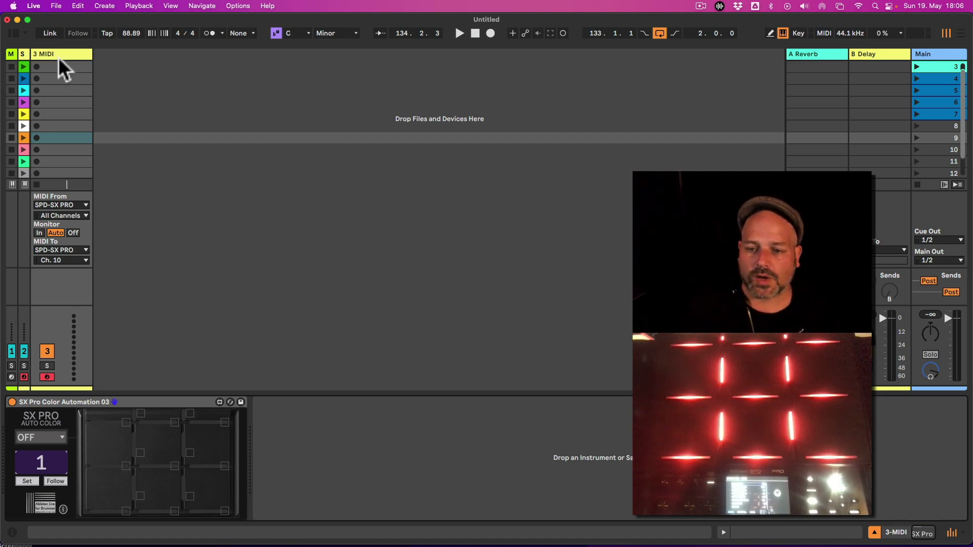
left_click(63, 509)
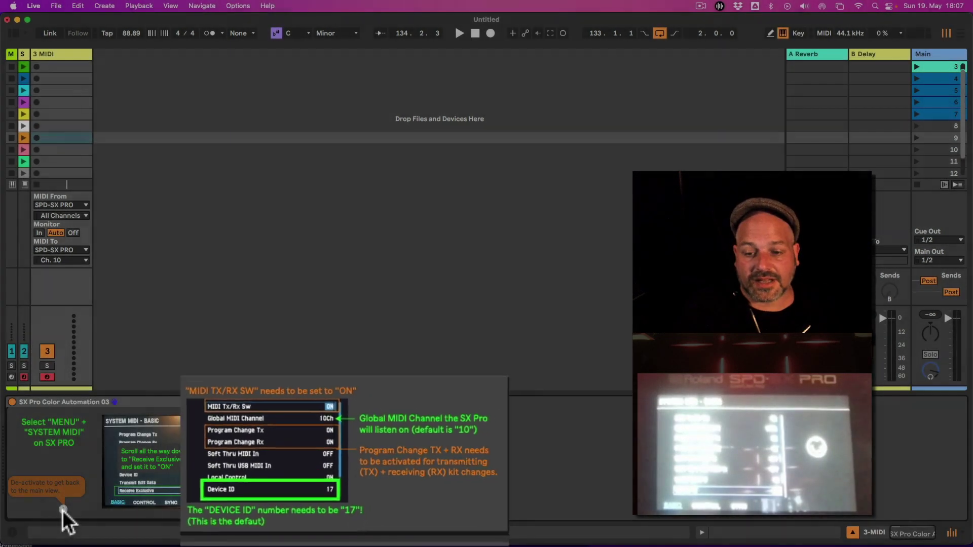
left_click(63, 510)
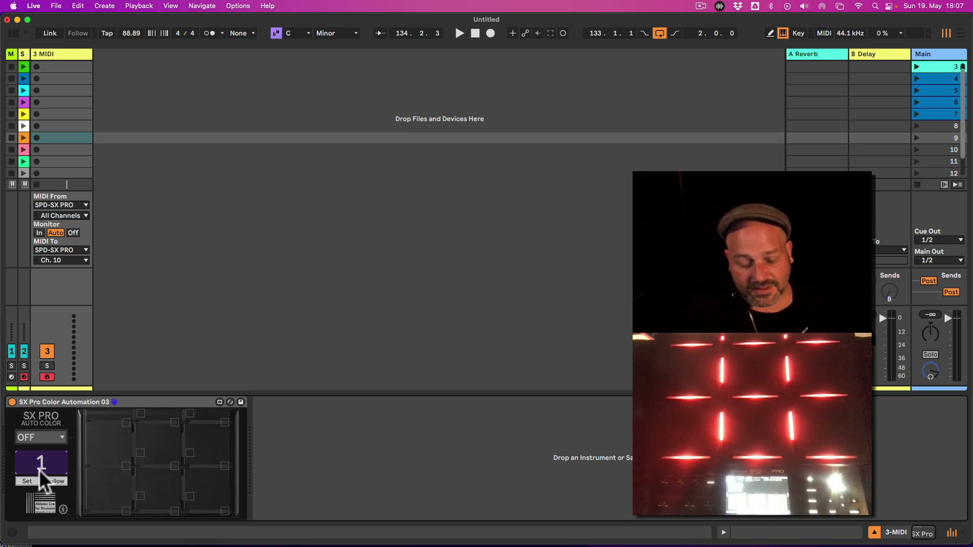
Step: Step the Color Automation device's kit number up and down to test kit switching, ending on kit 5
scroll(39, 470, "up", 2)
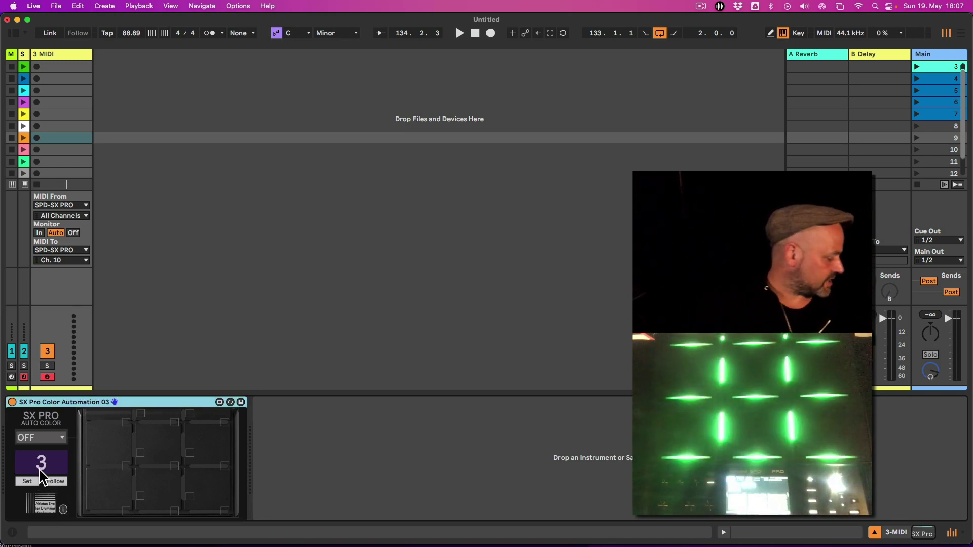
scroll(40, 471, "up", 1)
scroll(40, 470, "down", 2)
scroll(39, 470, "up", 2)
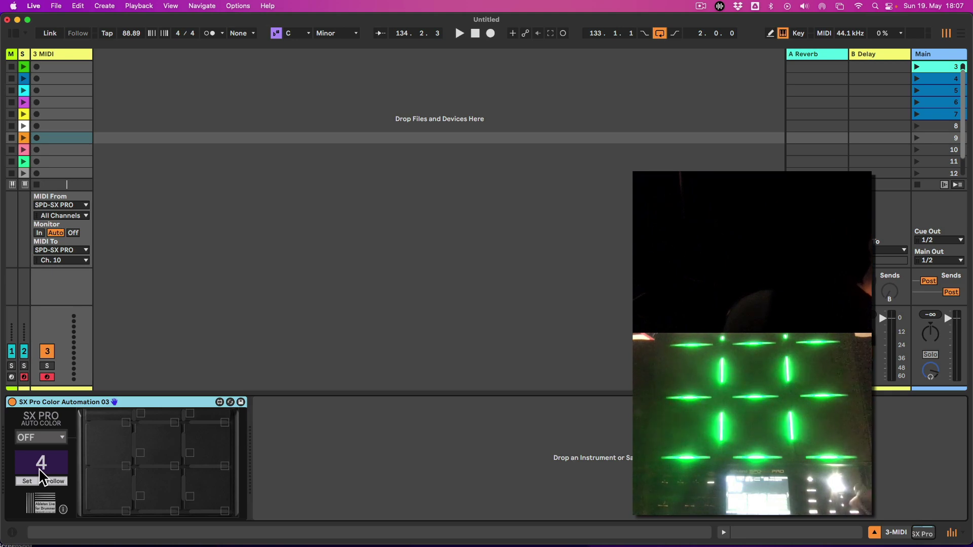
scroll(40, 470, "up", 2)
scroll(39, 471, "down", 1)
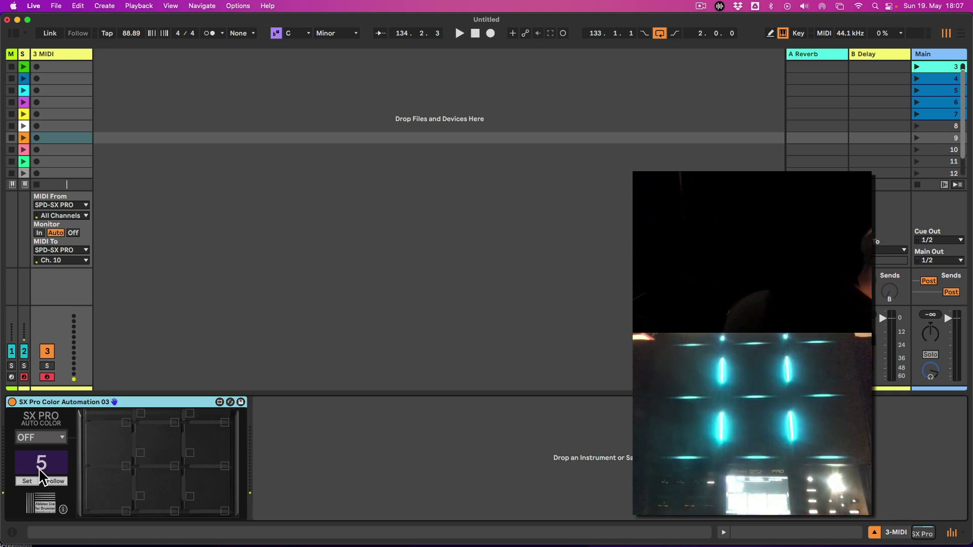
scroll(40, 470, "down", 1)
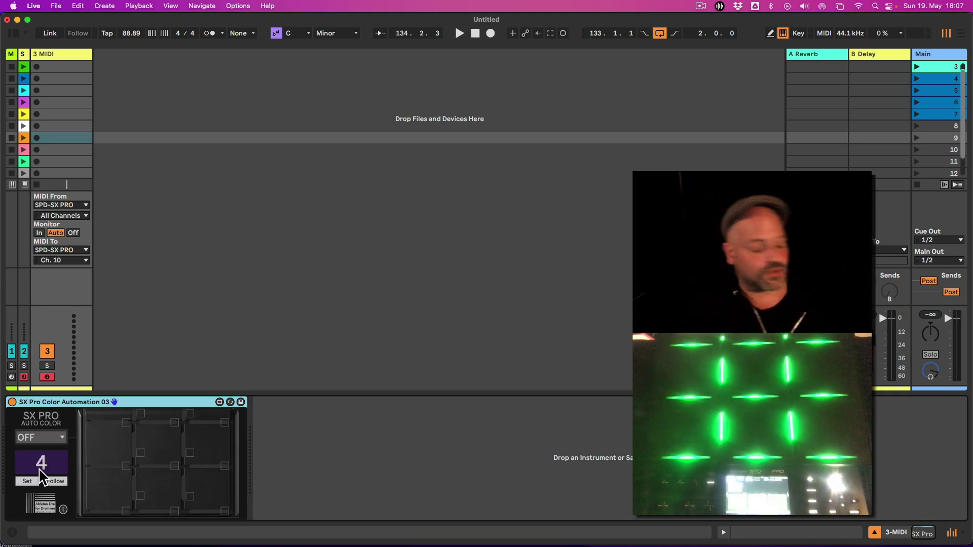
scroll(39, 470, "up", 1)
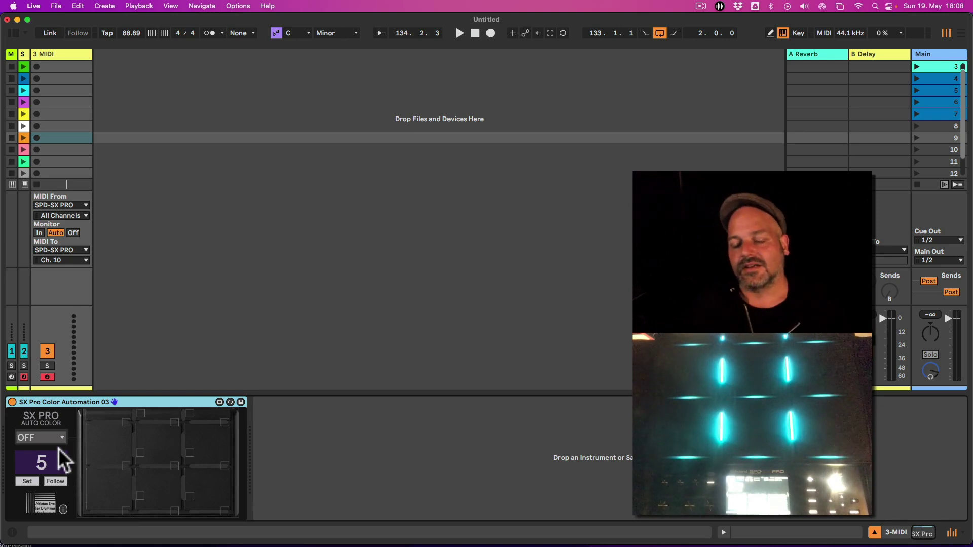
Step: Set the pad colour of kit 5 to Red in the Color Automation device, and change it to Blue
left_click(29, 437)
left_click(50, 201)
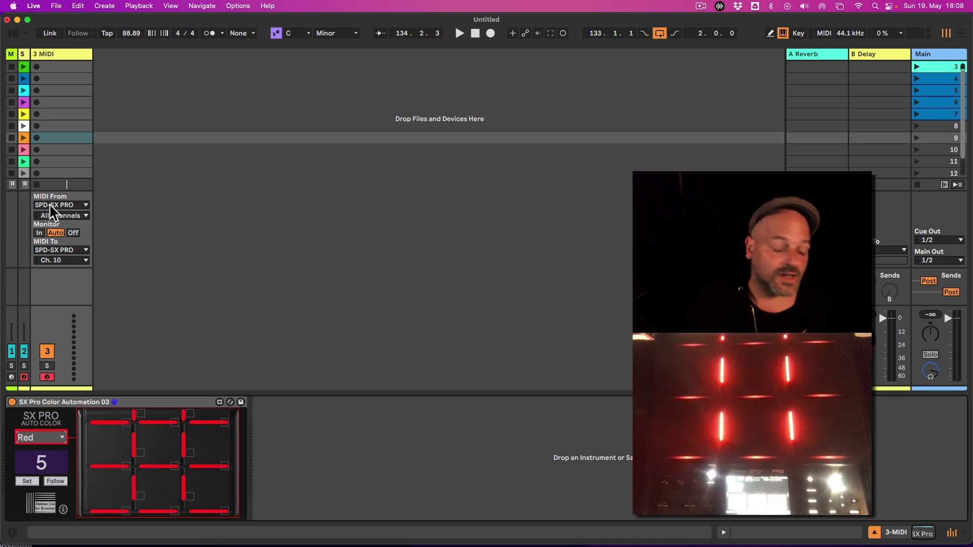
left_click(58, 439)
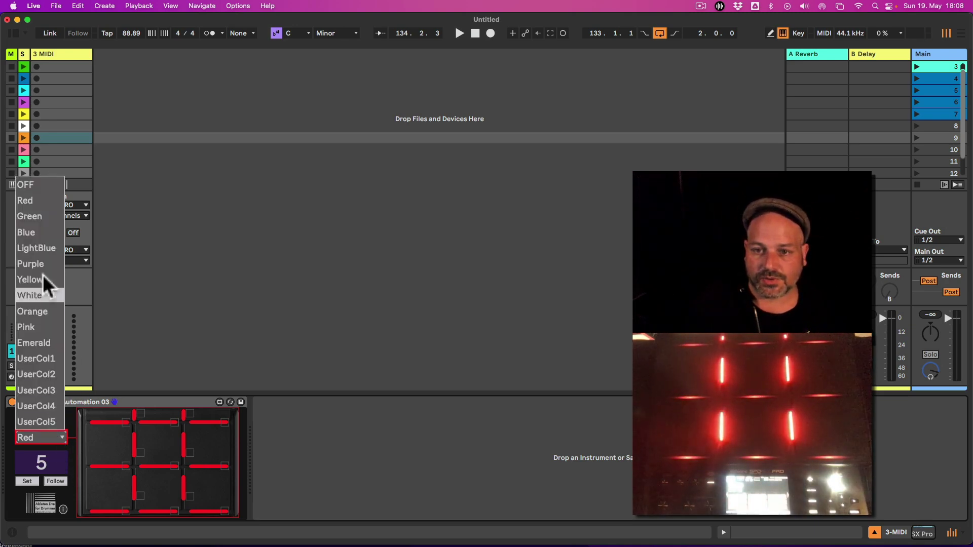
left_click(44, 234)
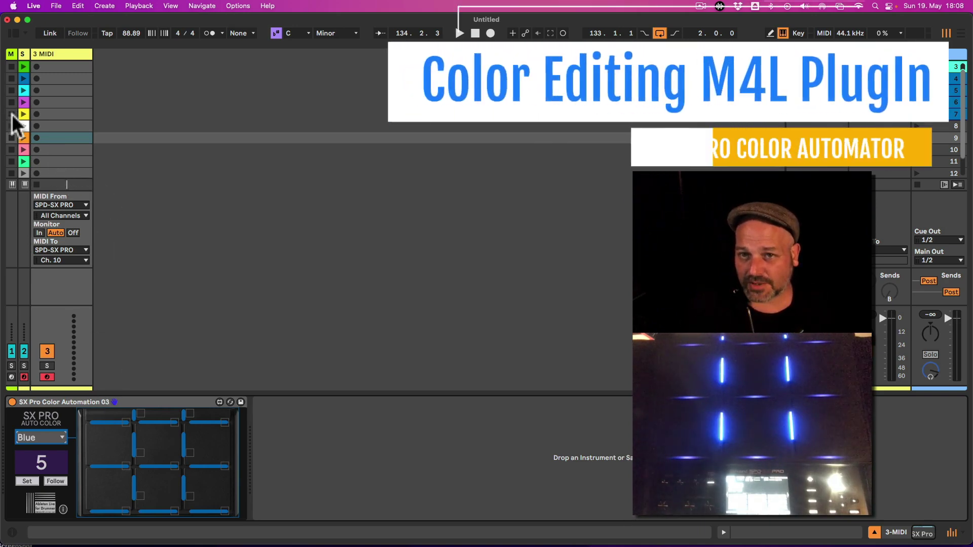
Step: Select the 1 MIDI track, widen it and unfold its SX Pro LED Editor device
left_click(13, 66)
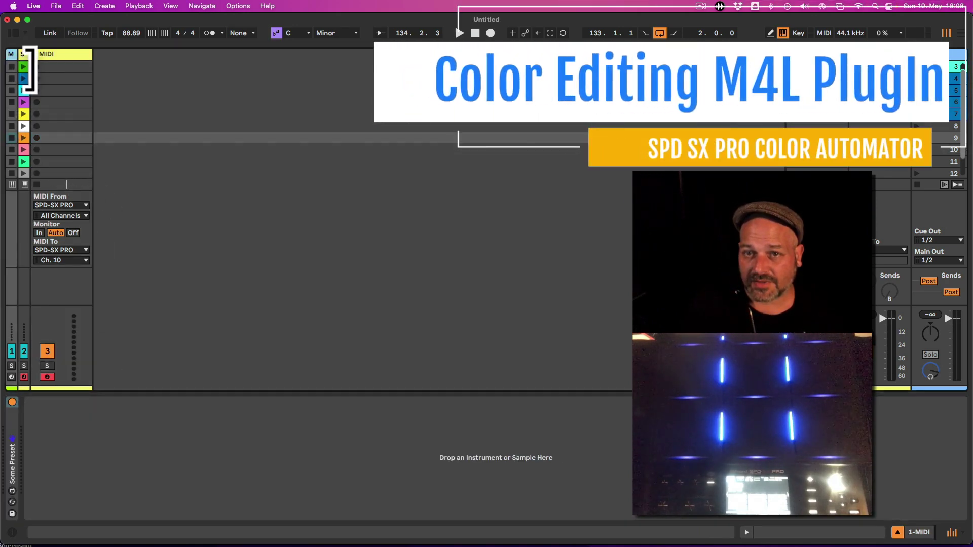
left_click_drag(30, 71, 147, 81)
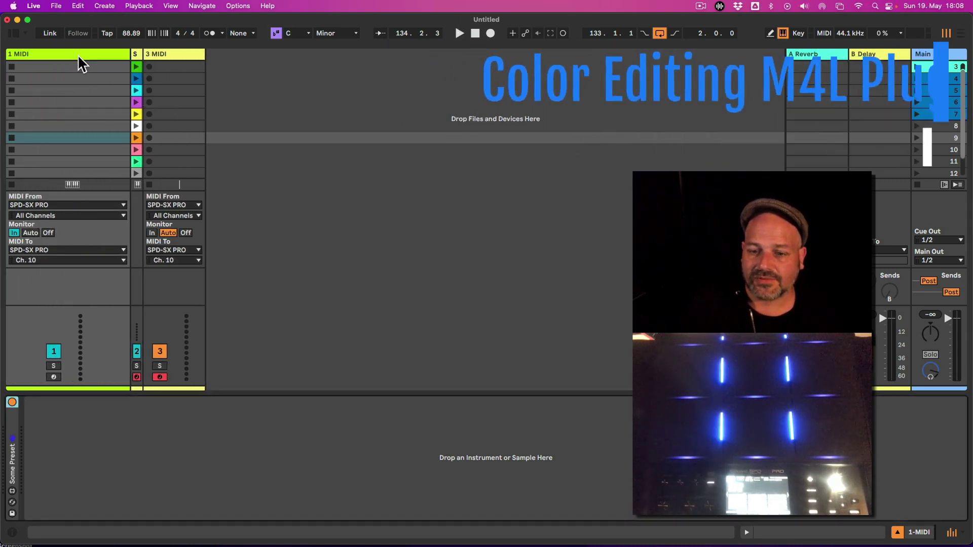
double_click(11, 436)
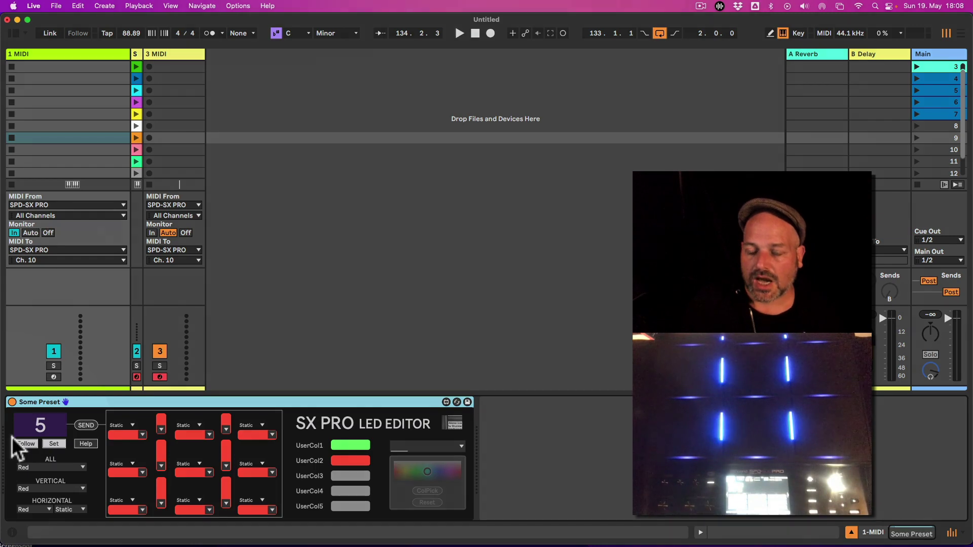
Step: Switch the LED Editor's horizontal LED mode to State and back to Static
left_click(80, 509)
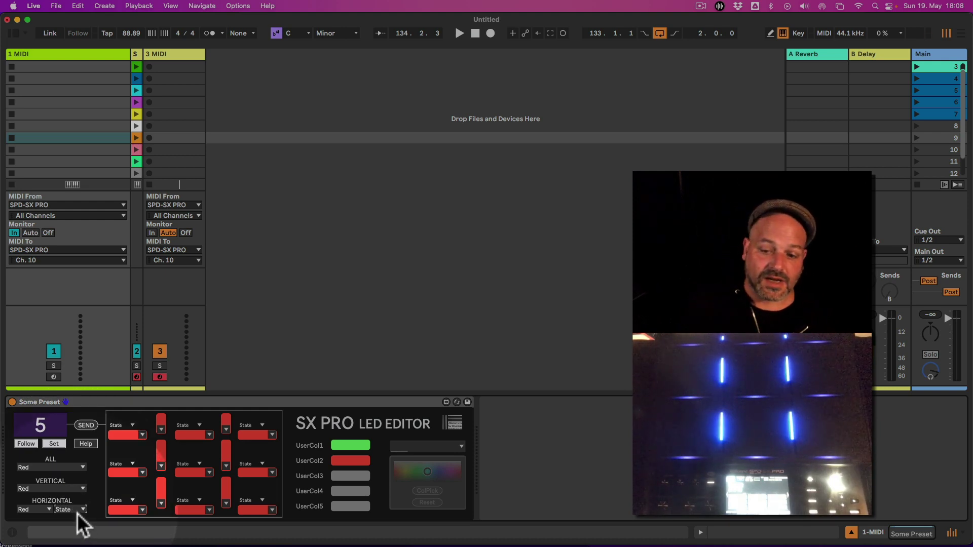
left_click(77, 513)
left_click(75, 478)
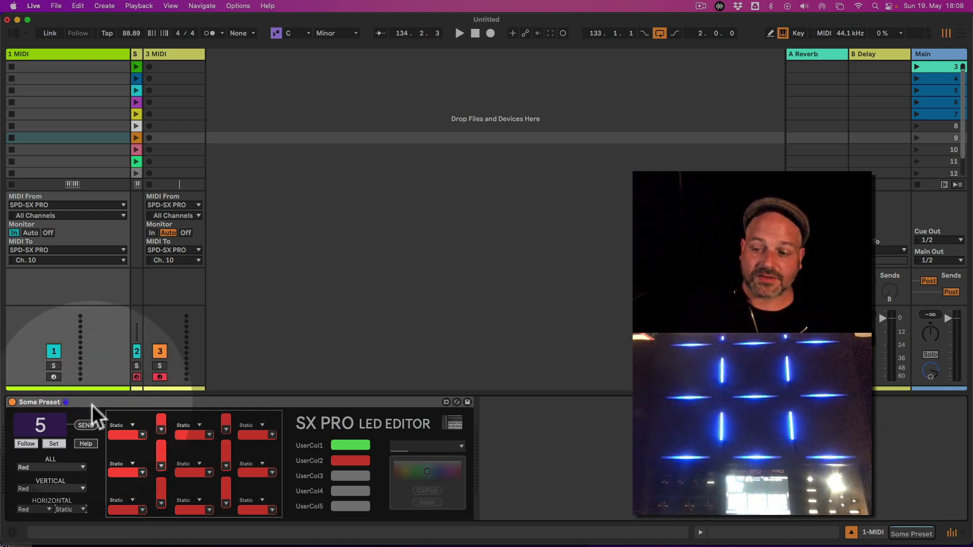
Step: Fold the SX Pro LED Editor device away and shrink the 1 MIDI track to its minimum width
double_click(91, 403)
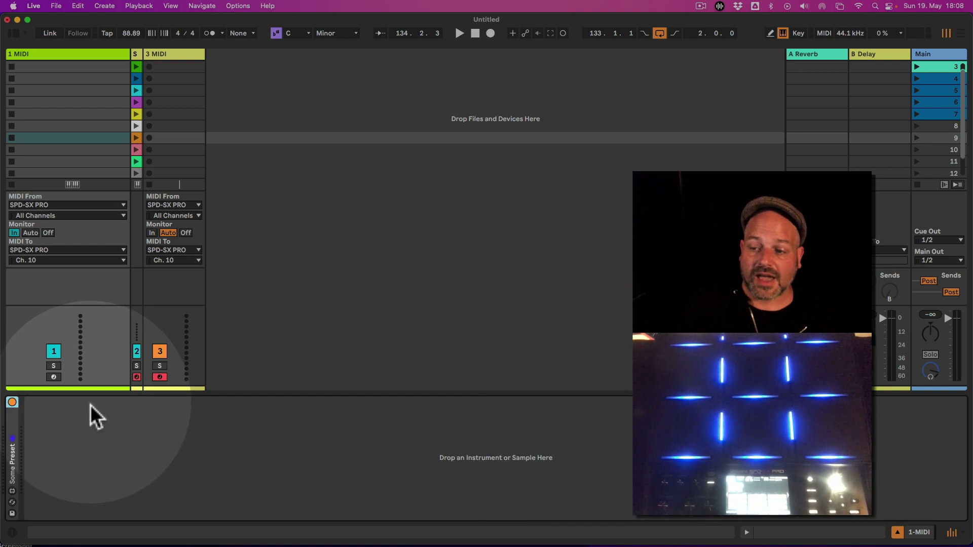
double_click(12, 466)
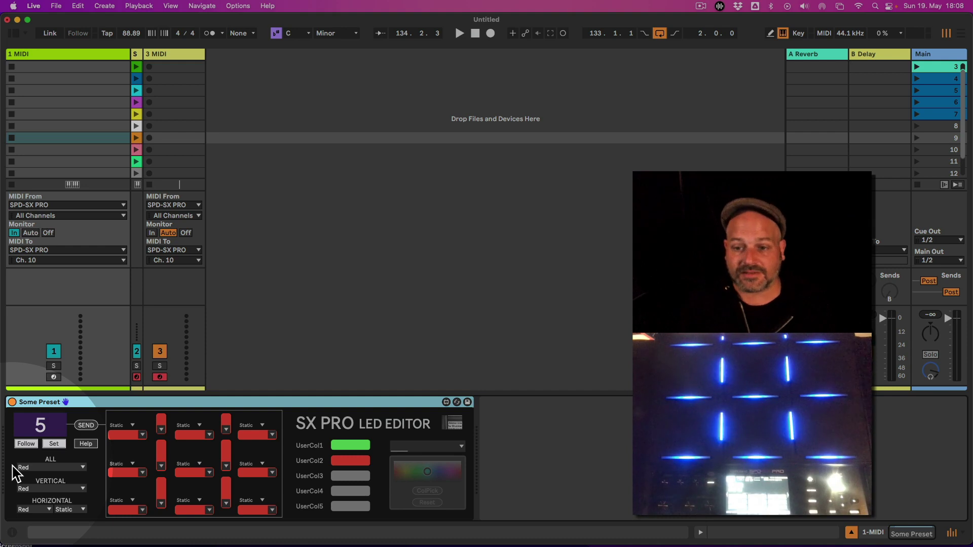
double_click(141, 397)
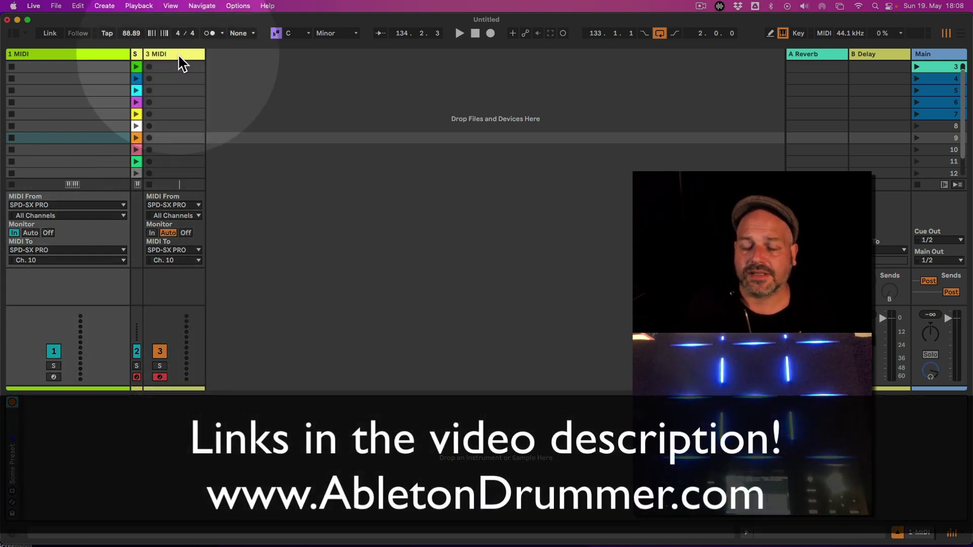
left_click_drag(145, 72, 30, 73)
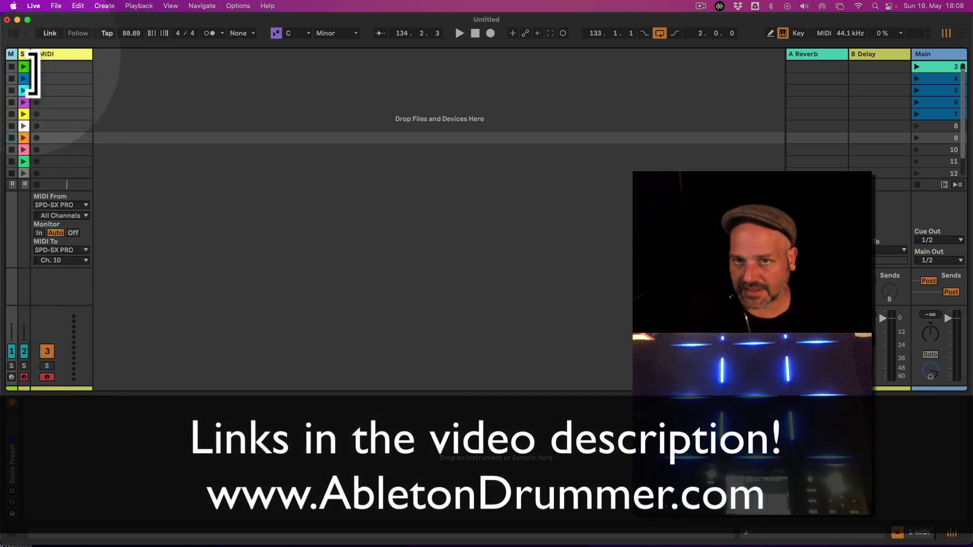
Step: Select the 3 MIDI track, try Yellow as the Color Automation device's pad colour and set it back to Blue
left_click(62, 53)
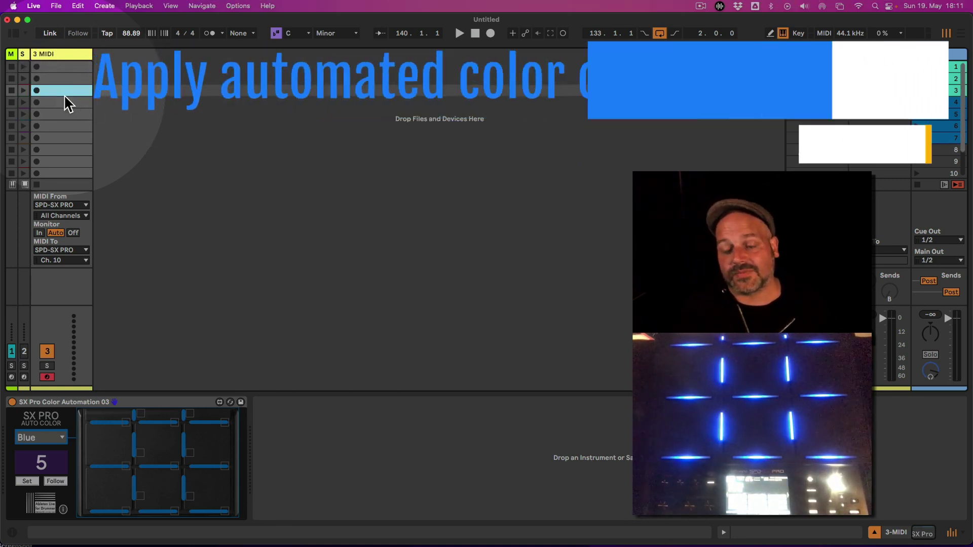
left_click(39, 438)
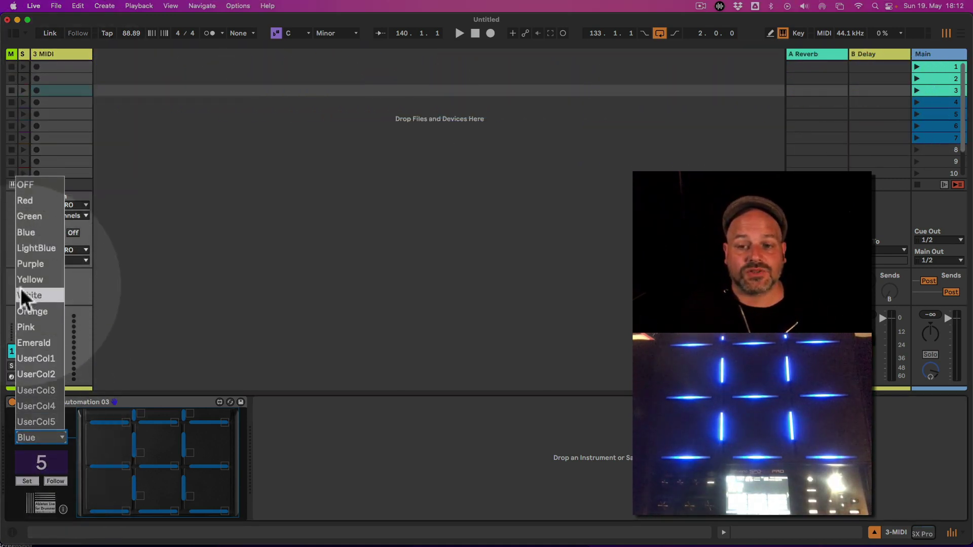
left_click(28, 278)
left_click(47, 436)
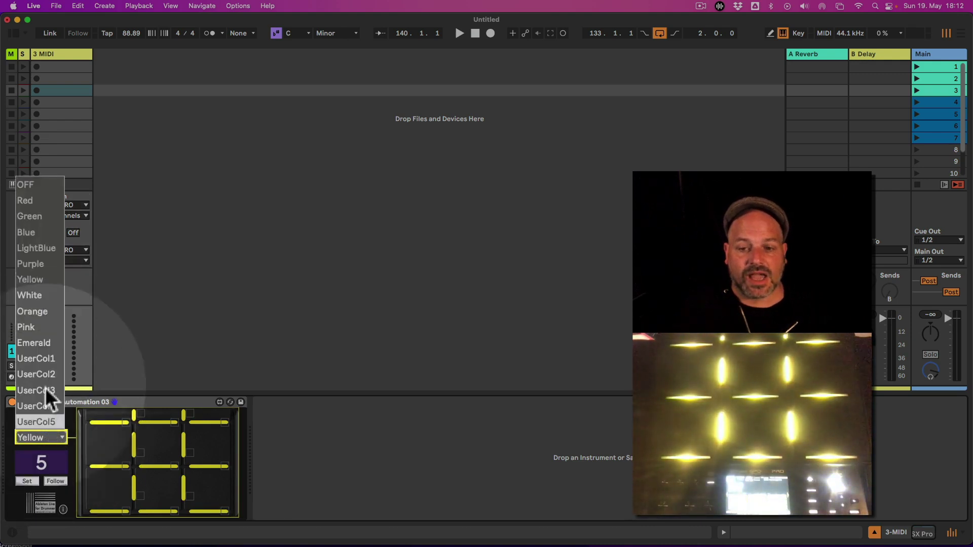
left_click(42, 233)
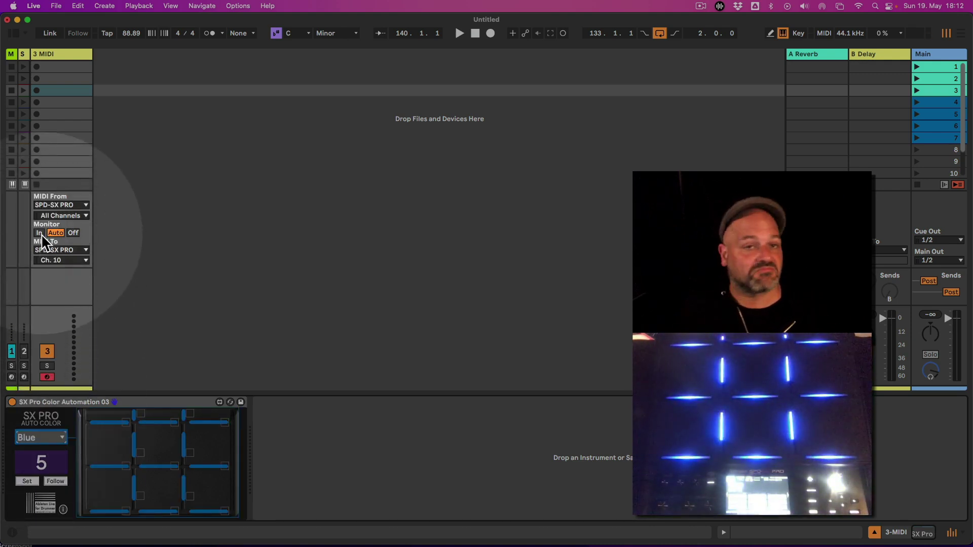
Step: Create a MIDI clip in scene 3 of the 3 MIDI track and show its SX Pro Color Automation ColorMenu envelope
left_click(60, 93)
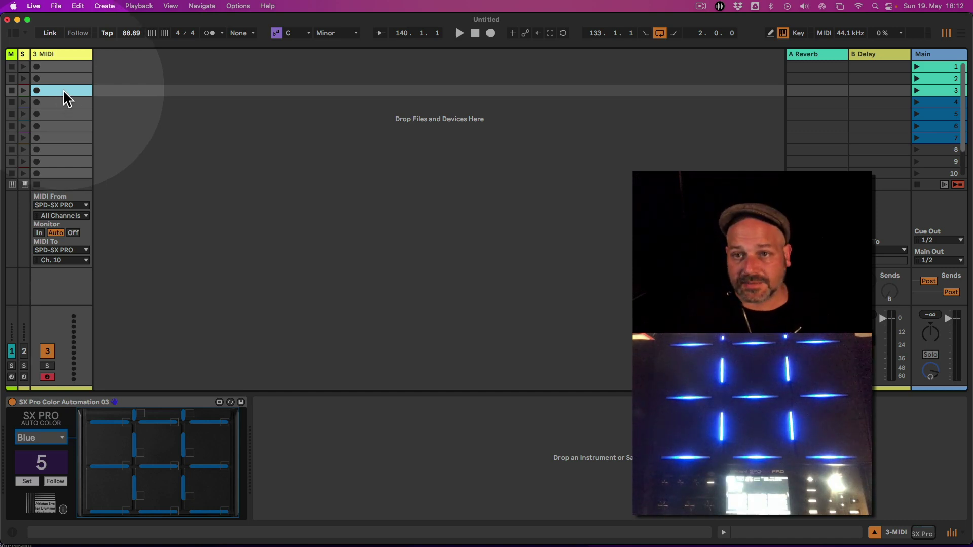
double_click(64, 92)
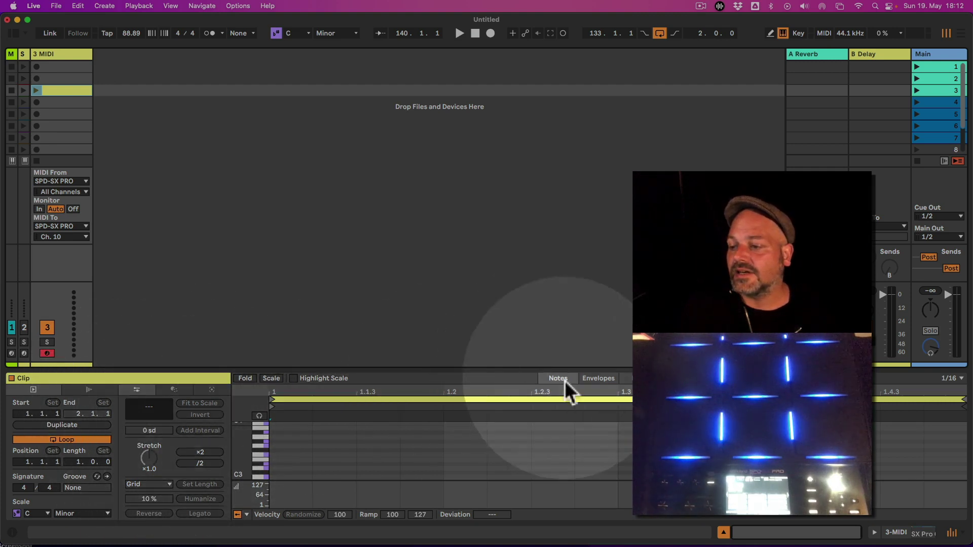
left_click(603, 379)
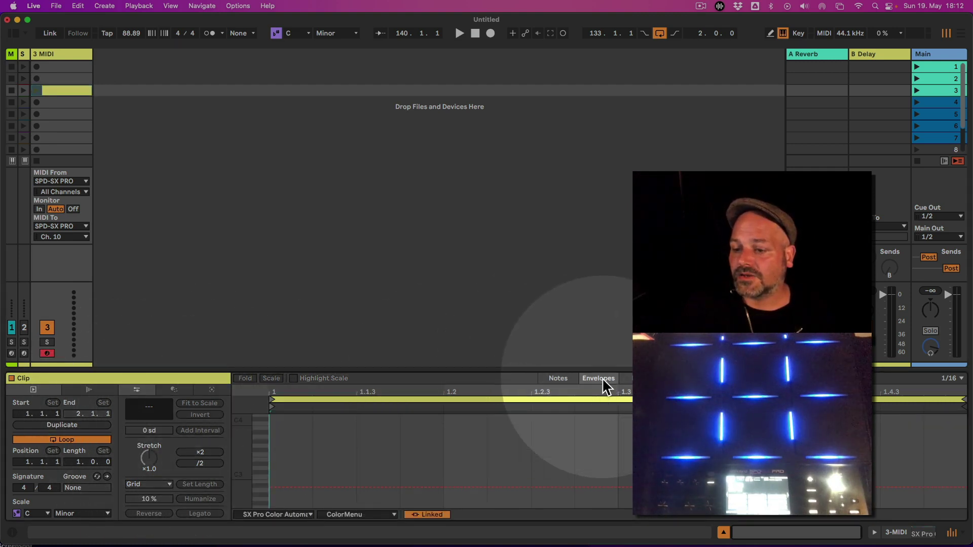
left_click(308, 516)
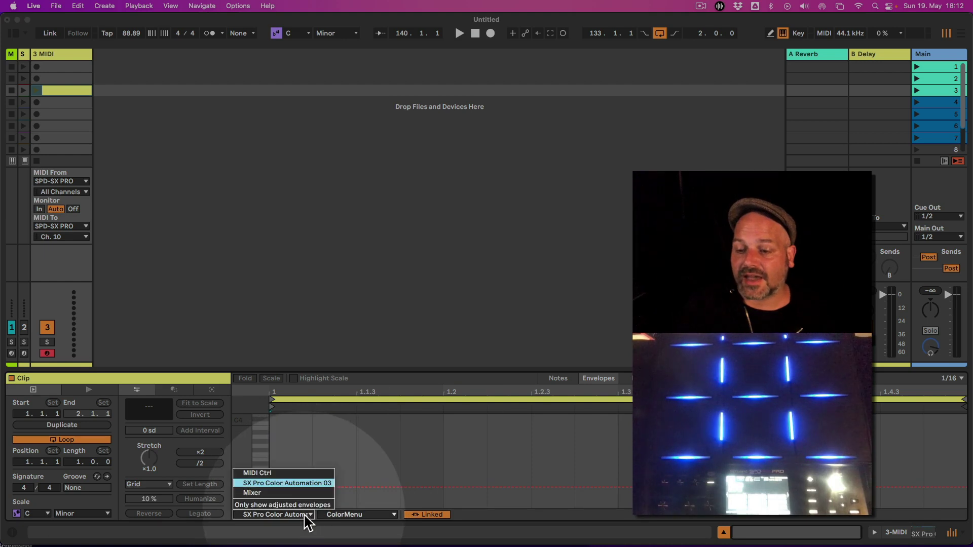
left_click(306, 517)
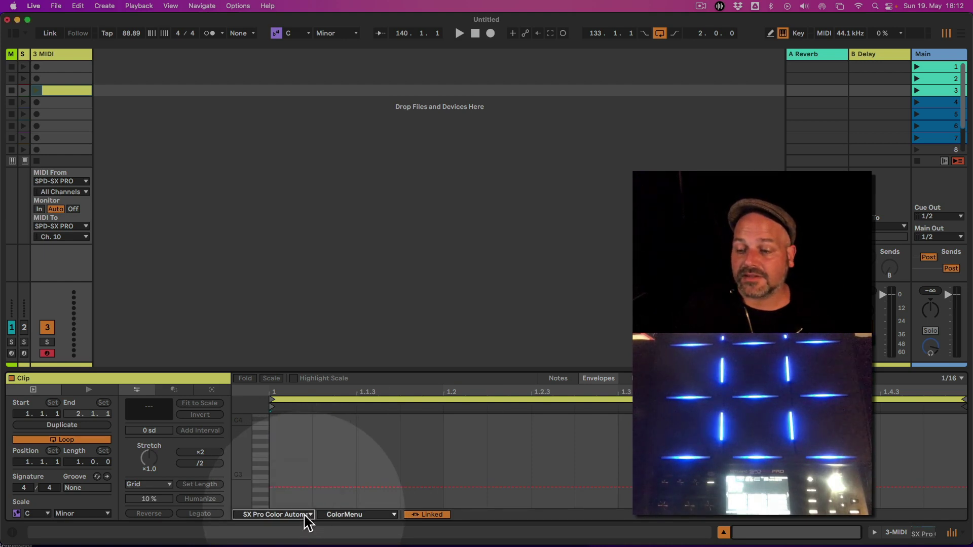
left_click(357, 517)
left_click(356, 517)
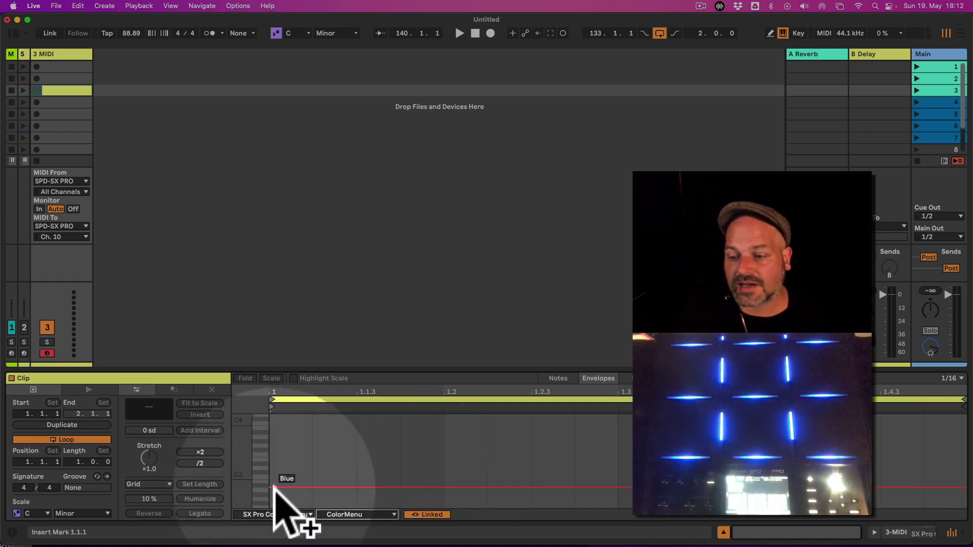
Step: Automate the clip's ColorMenu envelope with Blue from its start and Orange from beat 1.3, and launch the clip
left_click(274, 487)
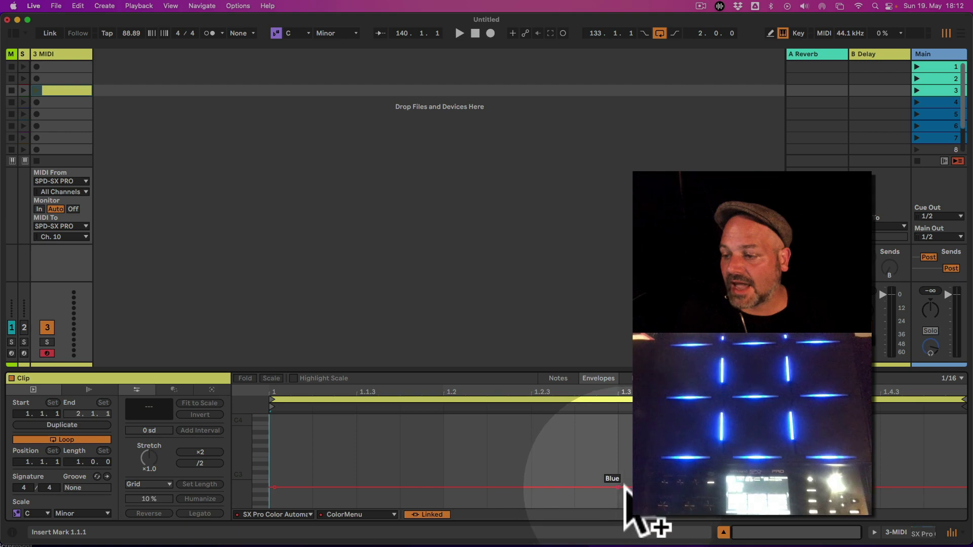
left_click(618, 487)
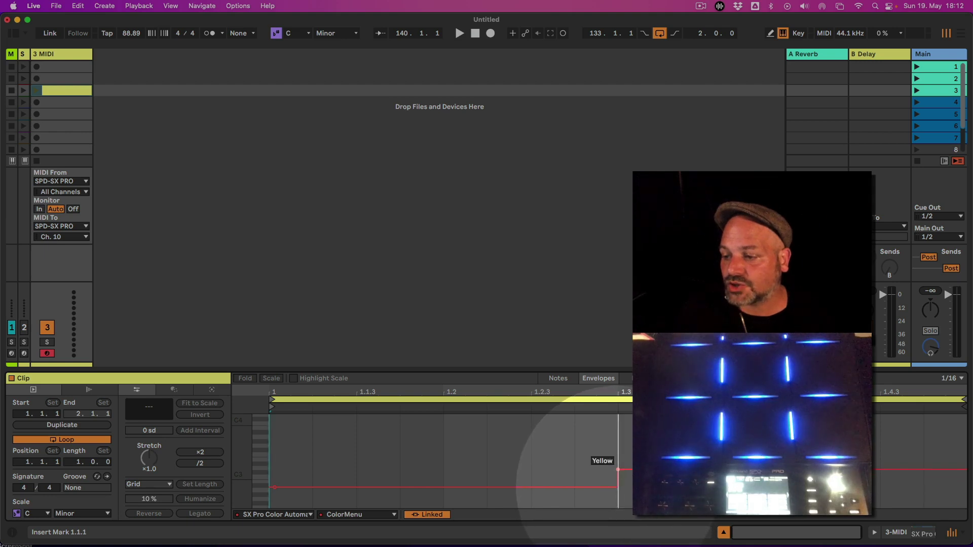
left_click_drag(618, 469, 618, 458)
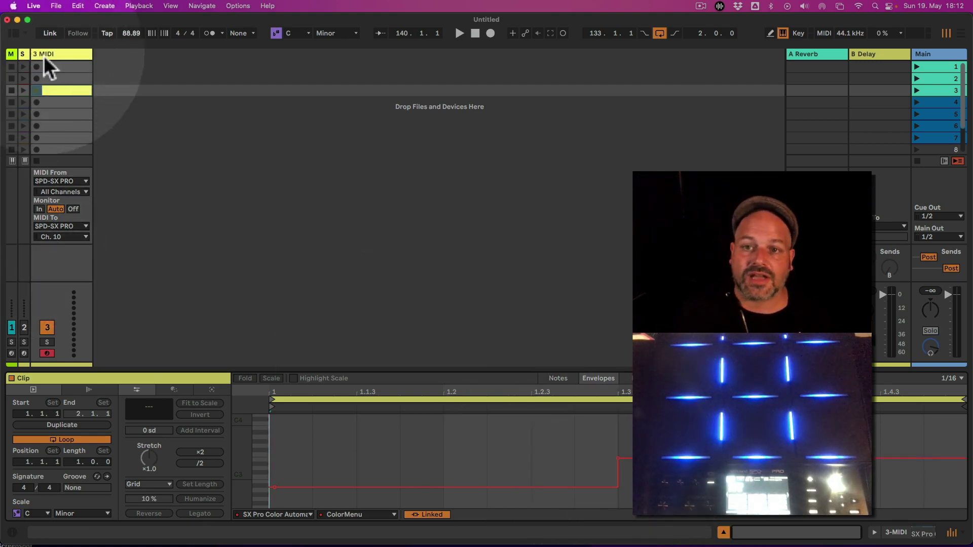
left_click(36, 90)
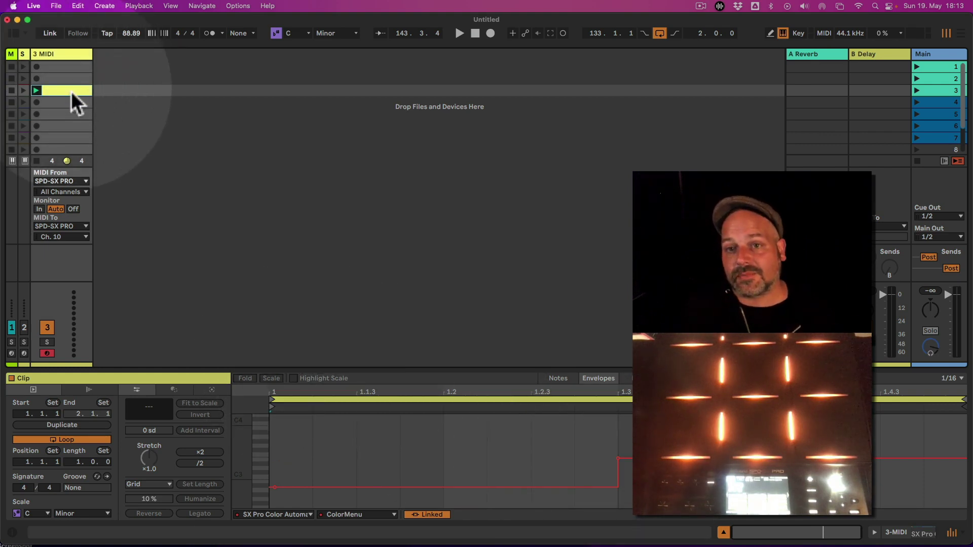
Step: Delete the 3 MIDI track and the minimized track 2 beside it, keeping only the 1 MIDI track
left_click(69, 55)
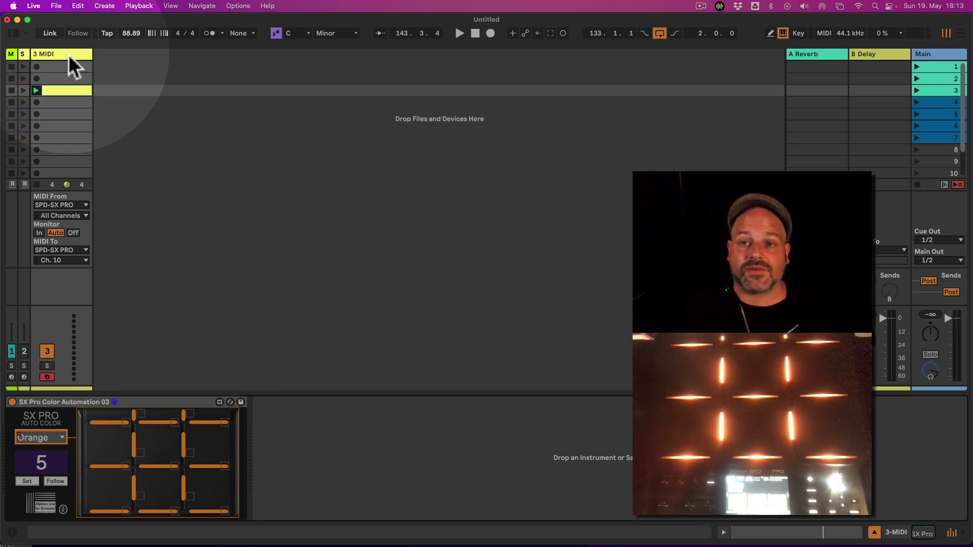
left_click(68, 55)
key("BackSpace")
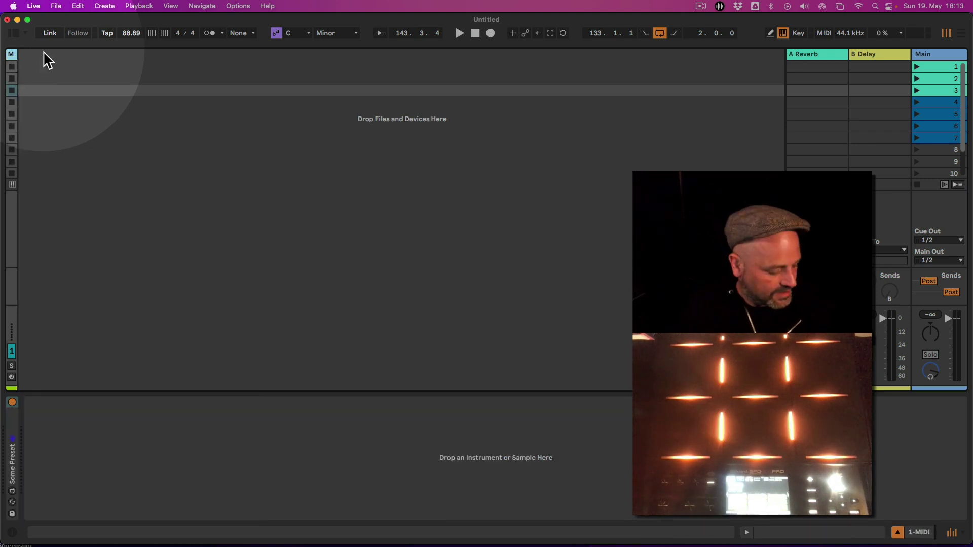
Step: Switch to Finder and import SX Pro Color With Automations Preset 02.als into the Live set beside the 1 MIDI track
key("super+Tab")
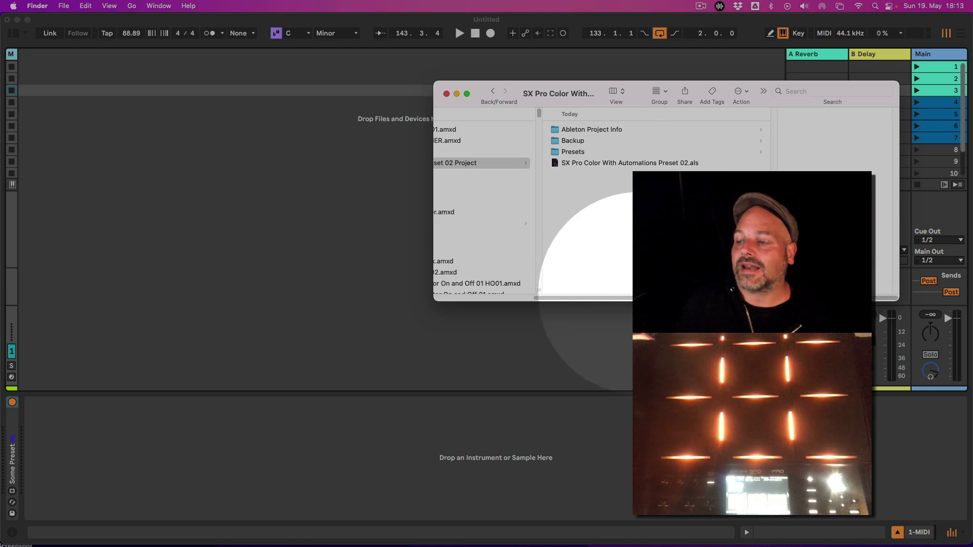
scroll(595, 299, "left", 3)
scroll(595, 304, "right", 3)
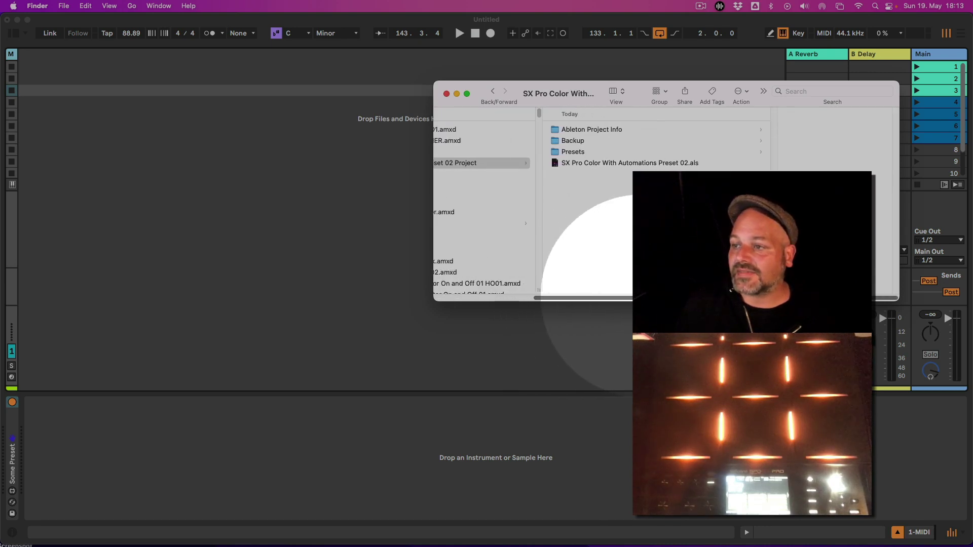
left_click(618, 163)
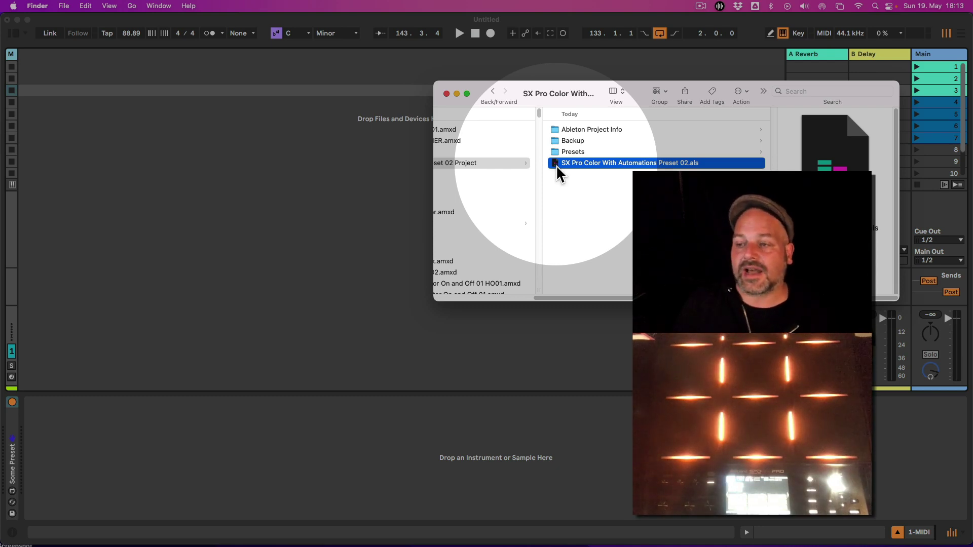
left_click_drag(555, 165, 35, 60)
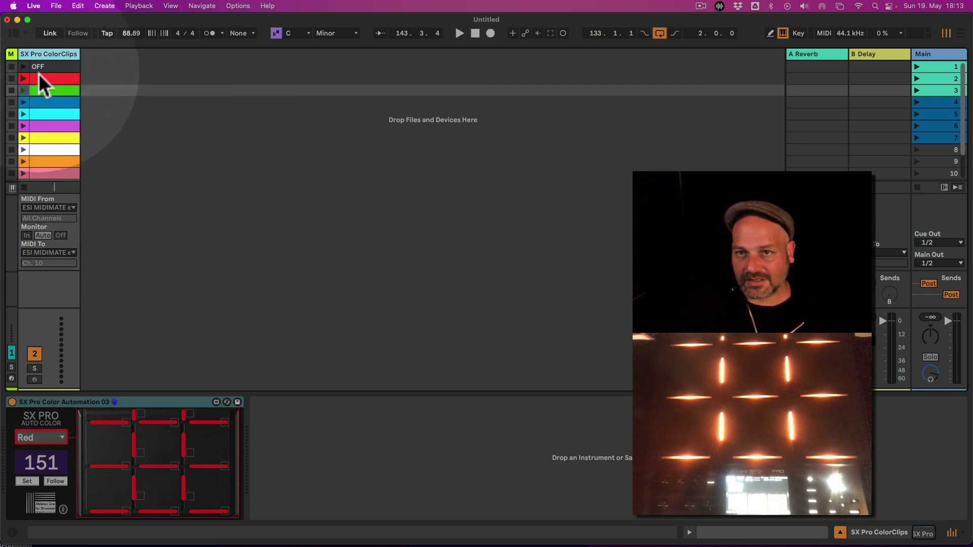
Step: Look through the colour clips of the imported SX Pro ColorClips track, from green to purple
scroll(65, 142, "down", 4)
scroll(59, 146, "up", 5)
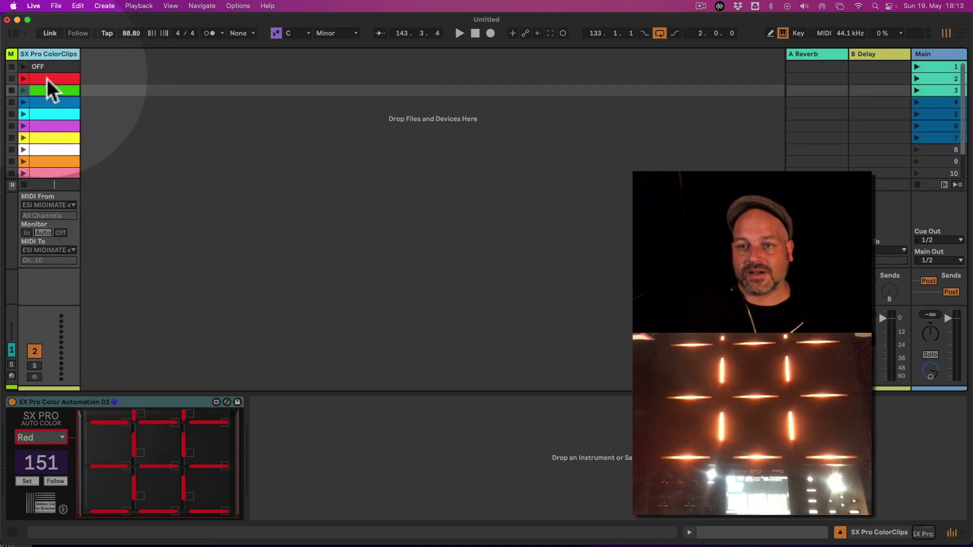
left_click(47, 89)
left_click(55, 107)
left_click(56, 114)
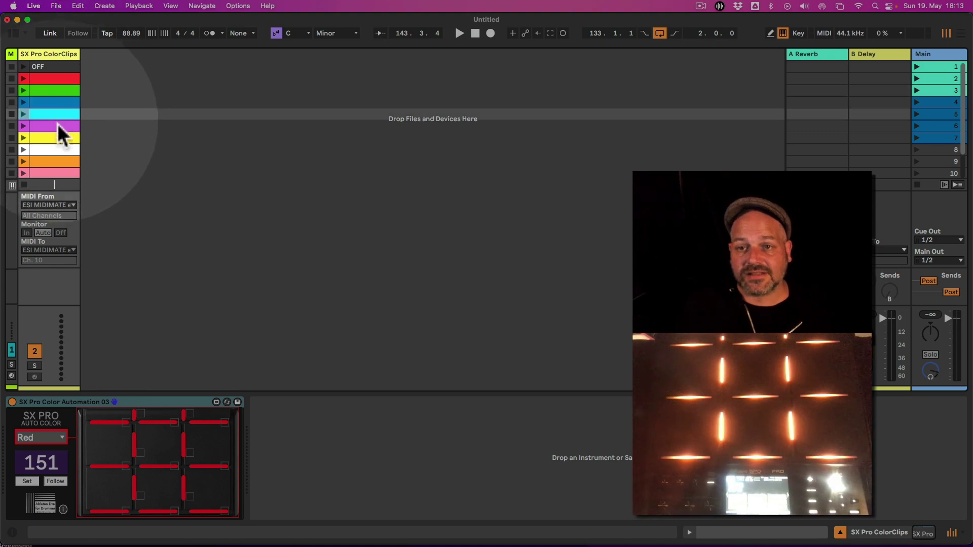
left_click(57, 125)
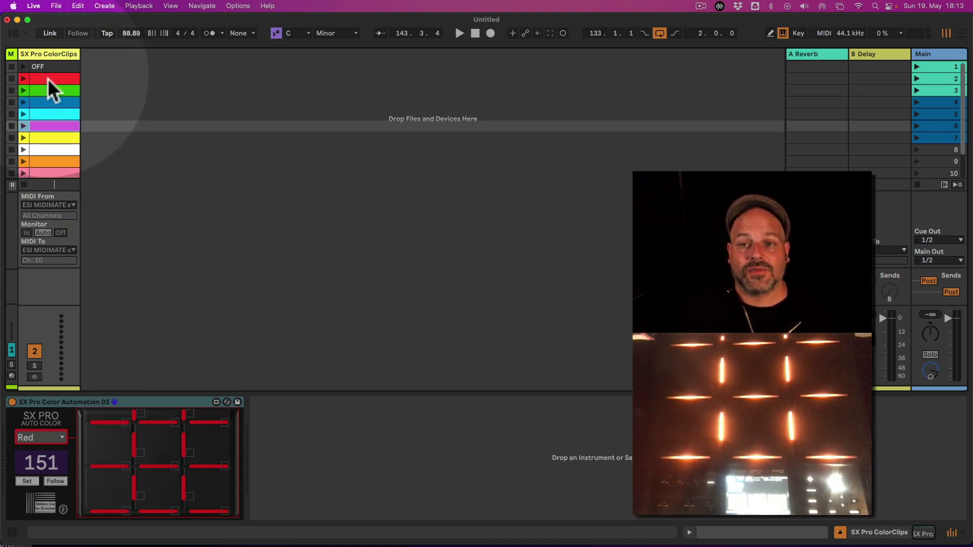
Step: Open the red clip's envelopes and examine the SX Pro Color Automation ColorMenu envelope
double_click(48, 78)
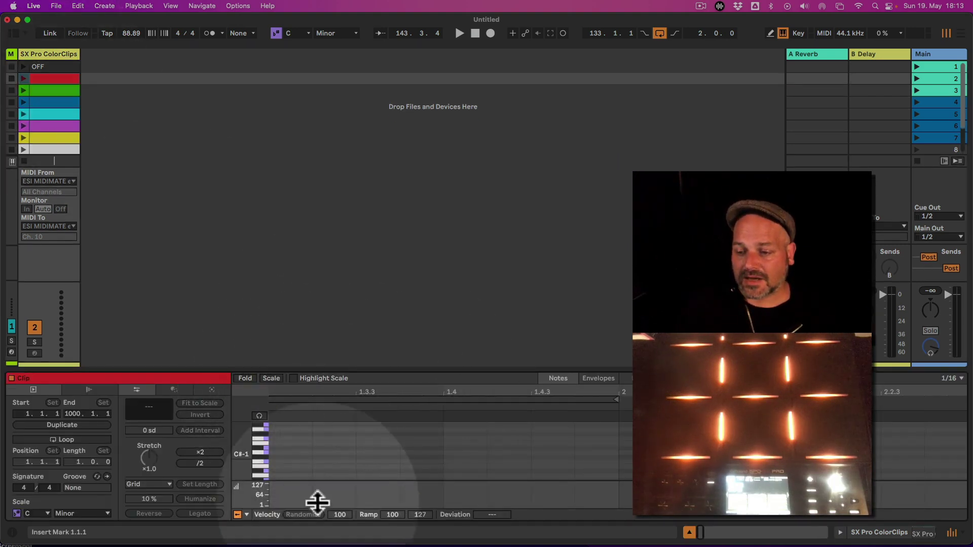
left_click(609, 380)
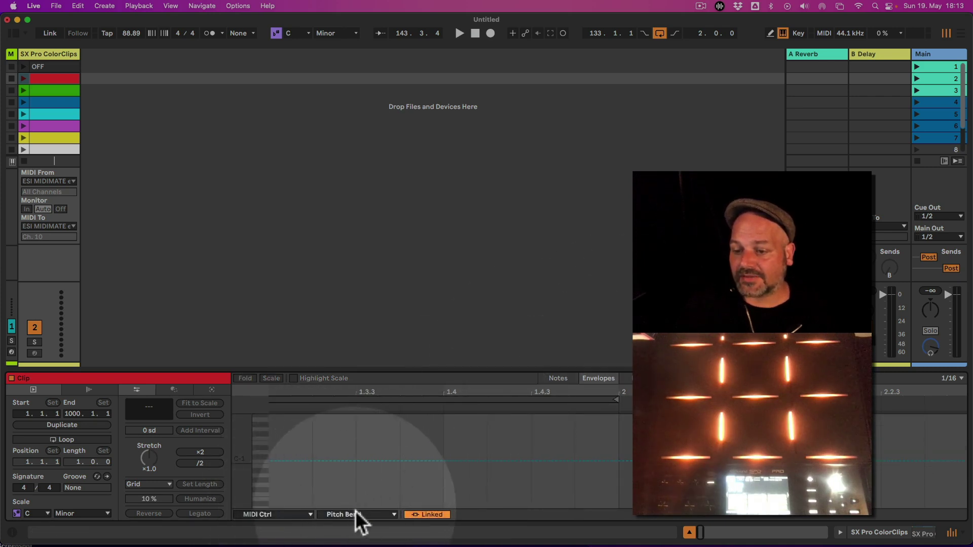
left_click(299, 514)
left_click(300, 514)
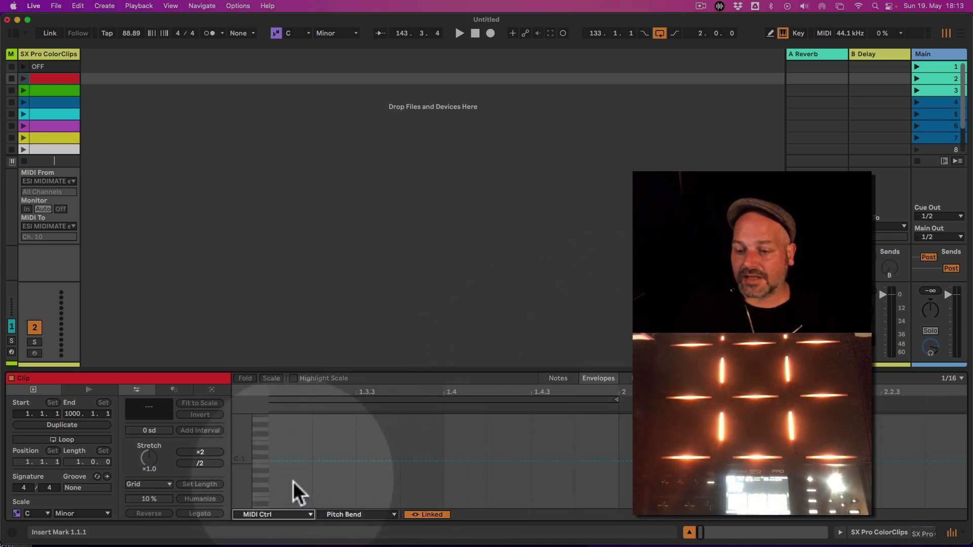
left_click(289, 514)
left_click(347, 516)
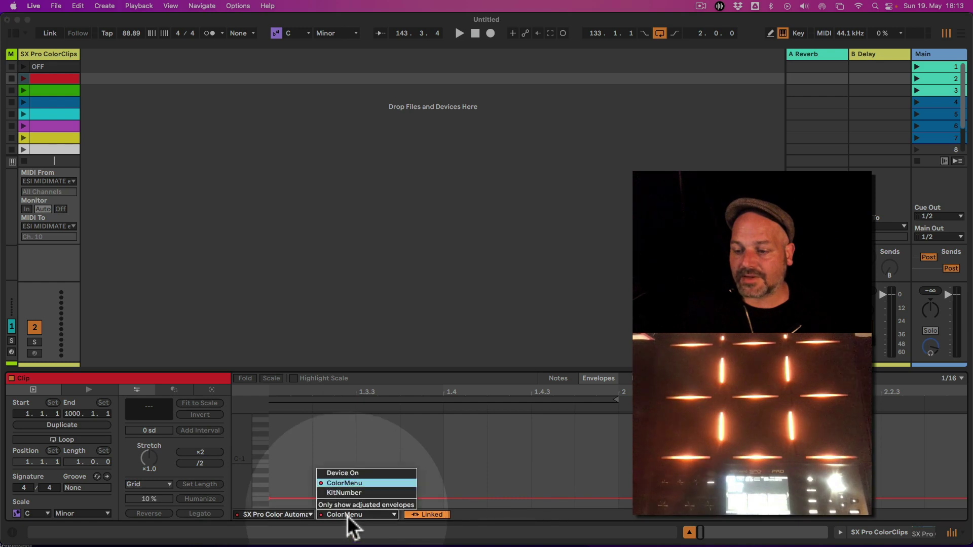
left_click(346, 514)
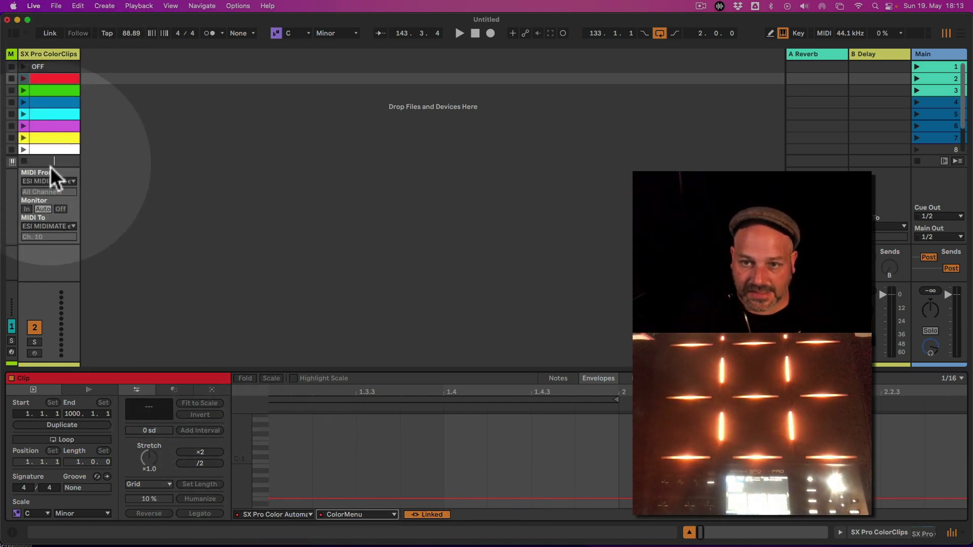
Step: Route the SX Pro ColorClips track from SPD-SX PRO, All Channels, to SPD-SX PRO, Ch. 10, and arm it
left_click(59, 182)
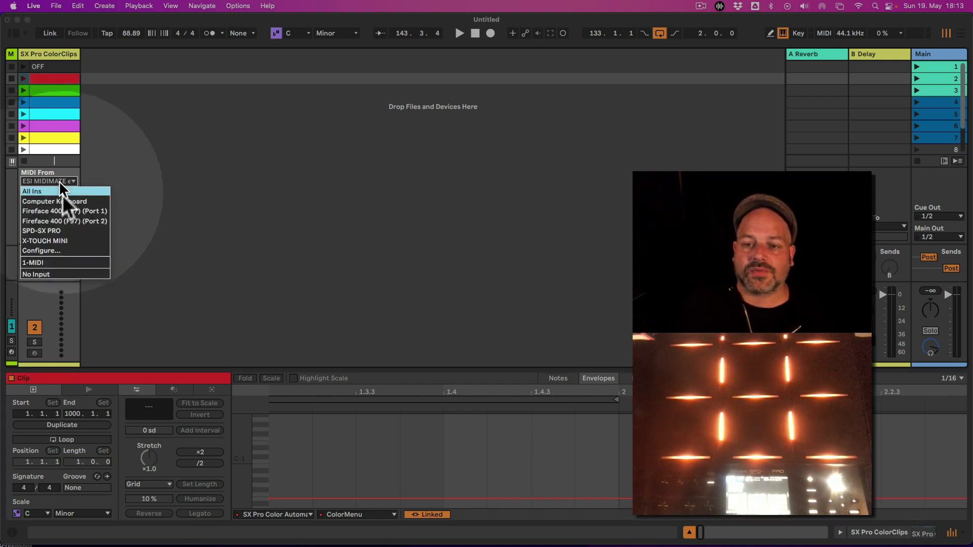
left_click(76, 232)
left_click(54, 193)
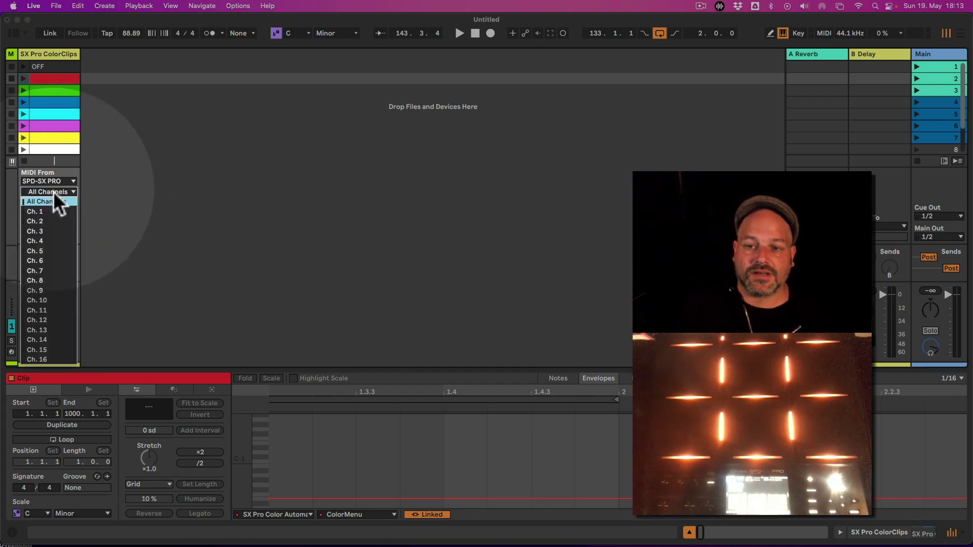
left_click(53, 191)
left_click(45, 226)
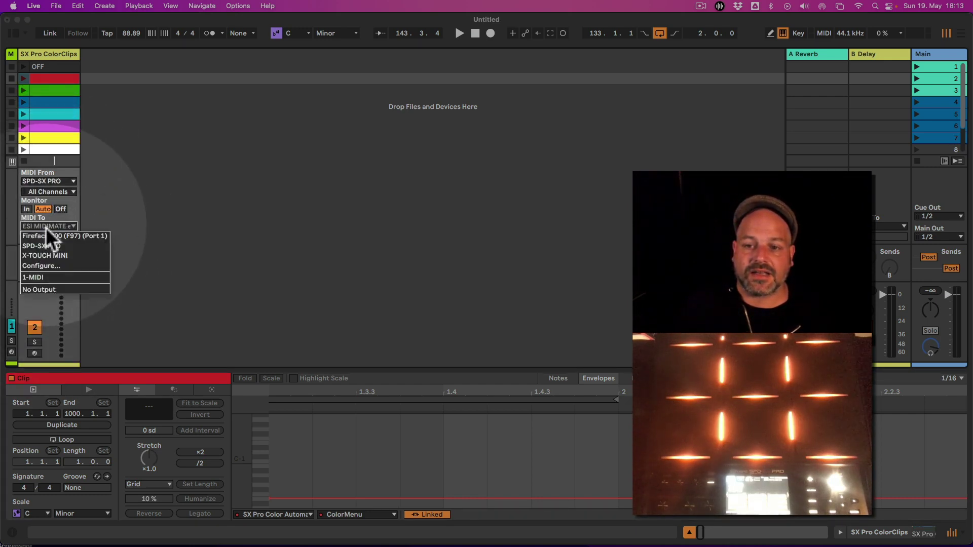
left_click(59, 248)
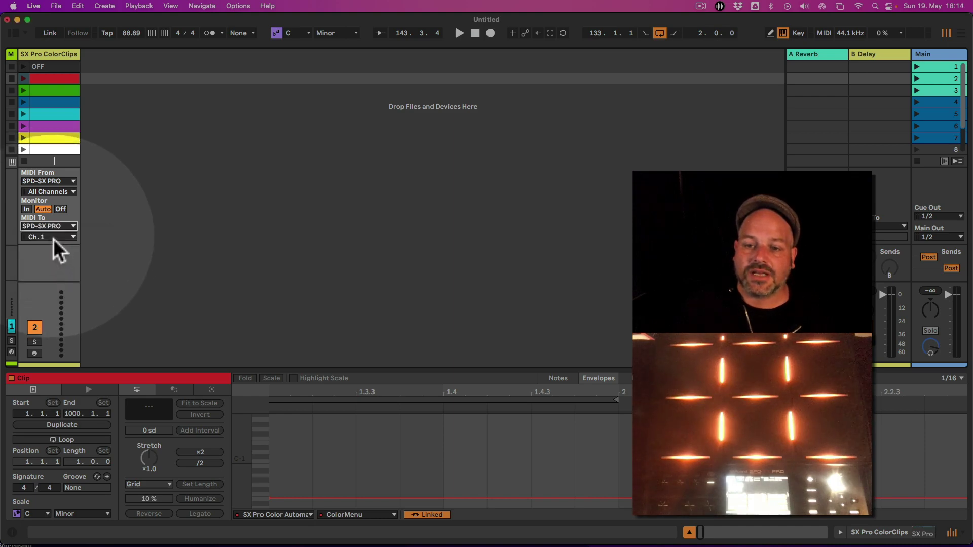
left_click(53, 237)
left_click(54, 337)
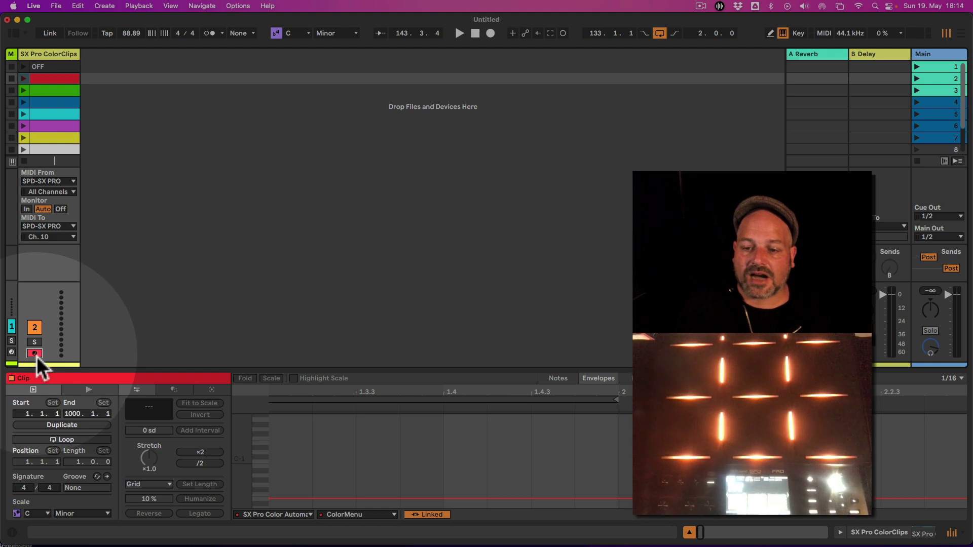
Step: Display the SX Pro ColorClips track's Color Automation device and set its kit number to 50
left_click(57, 56)
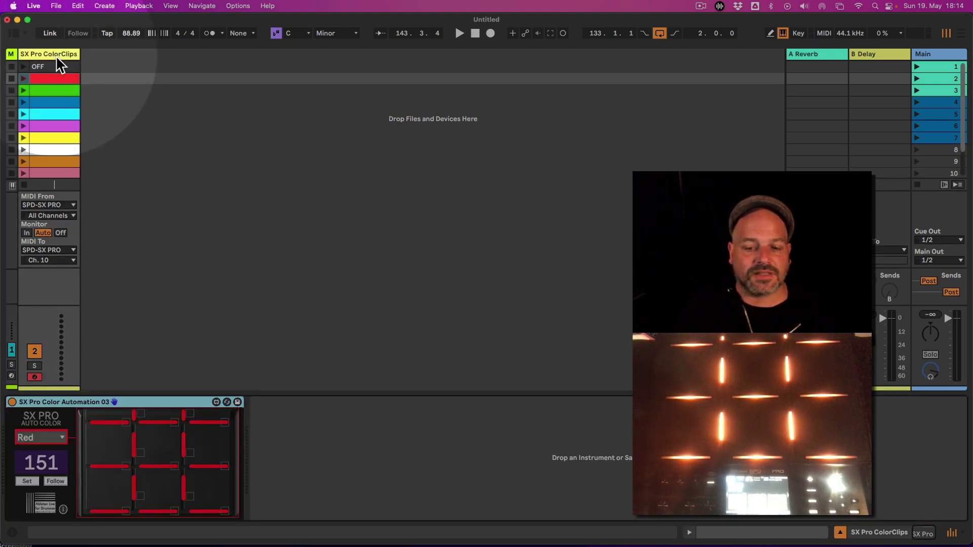
left_click(76, 402)
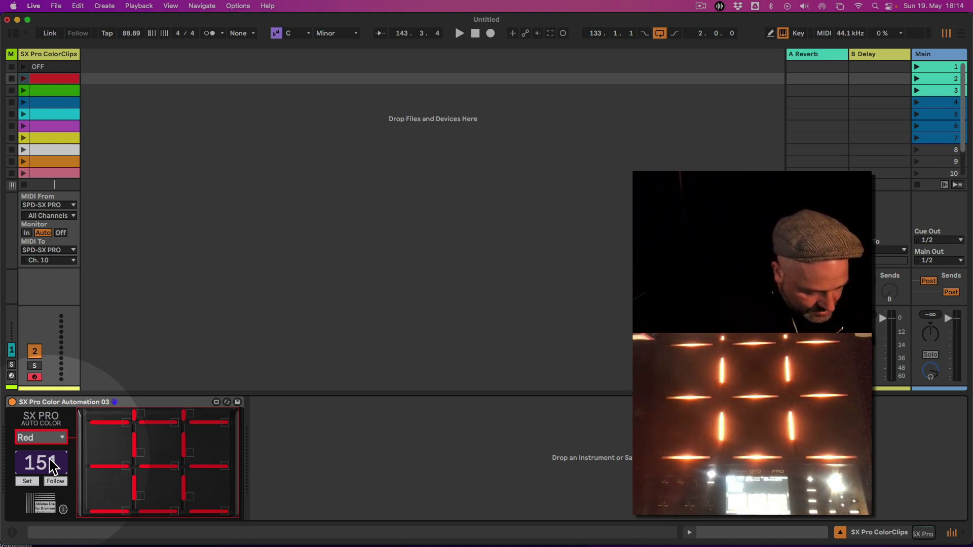
type("50")
key("Return")
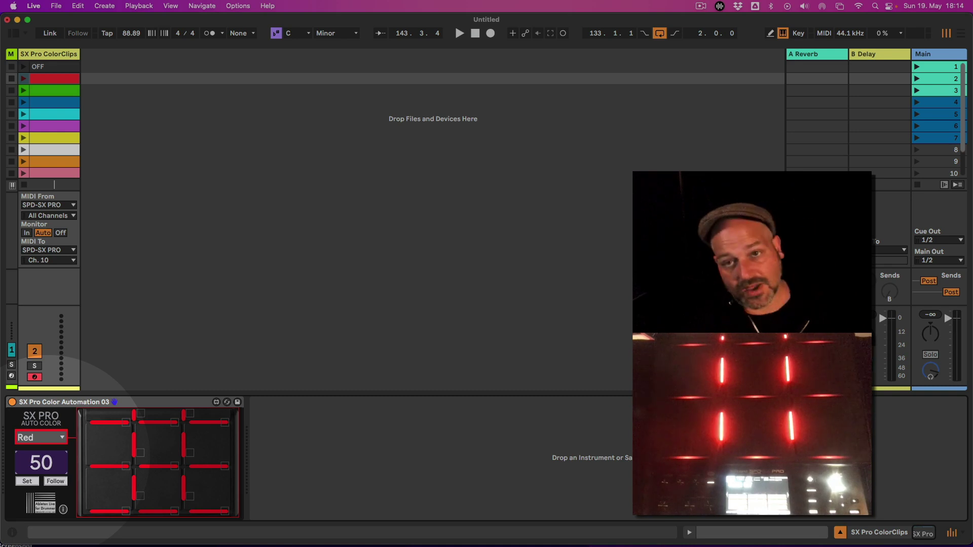
Step: Apply the Color Automation device's kit number with Set and try its Follow option
left_click(27, 481)
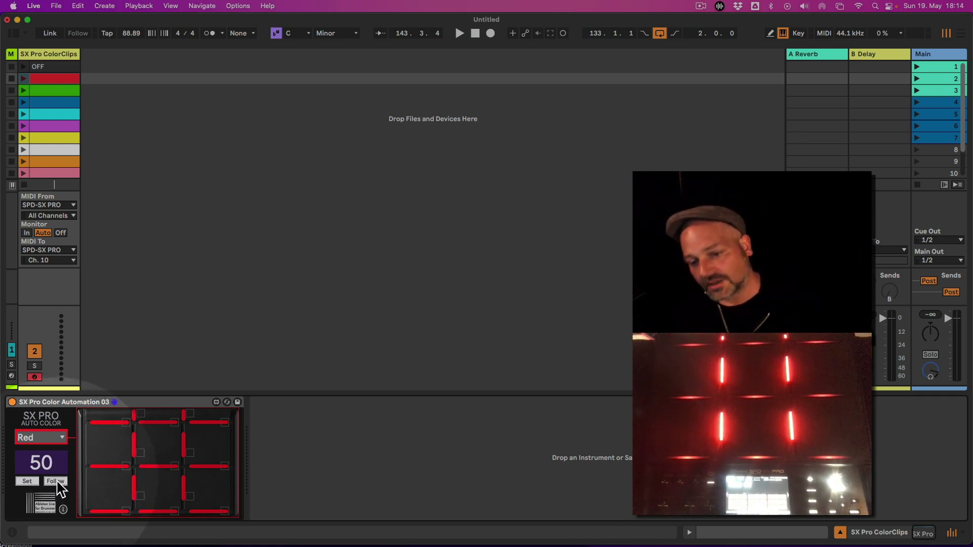
left_click(56, 481)
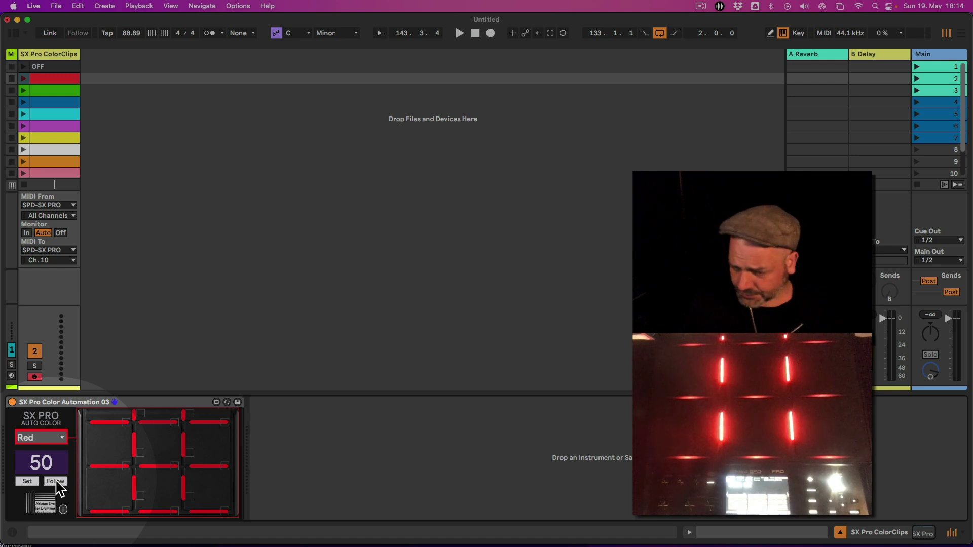
left_click(57, 482)
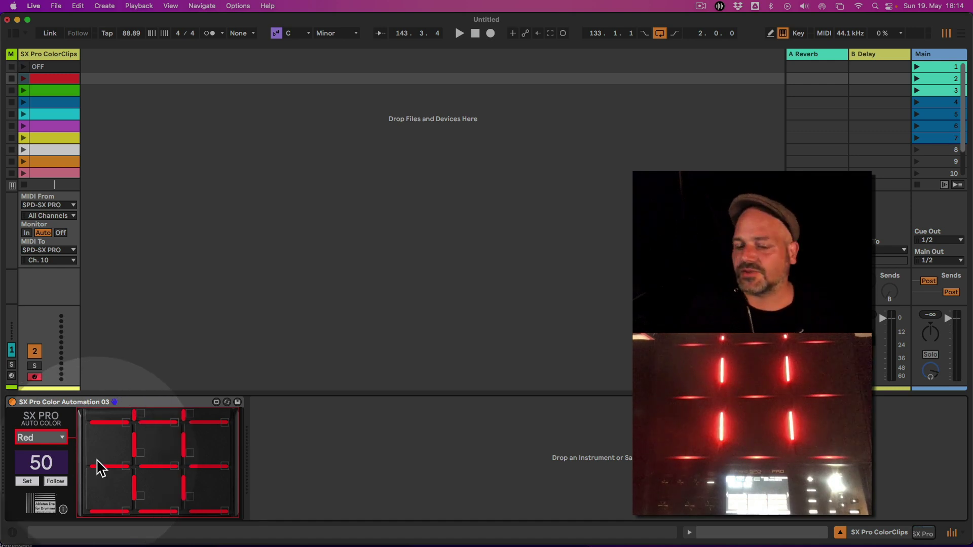
Step: Toggle the Color Automation device's Follow option and examine its list of available colours
left_click(55, 481)
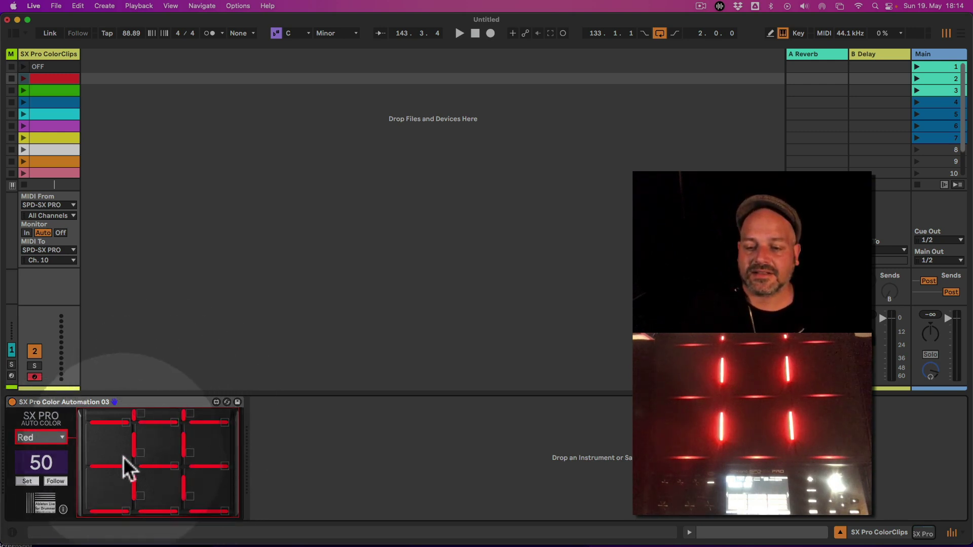
left_click(41, 441)
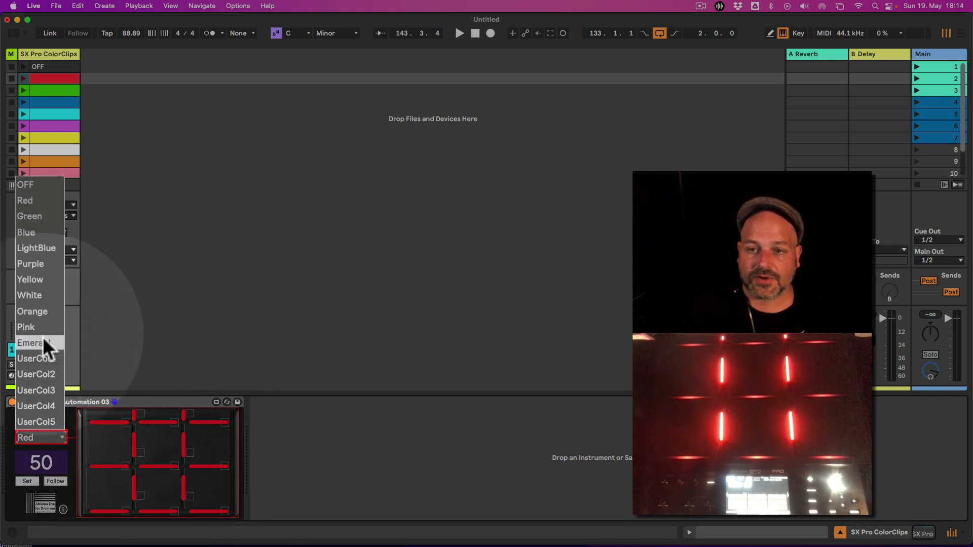
left_click(162, 306)
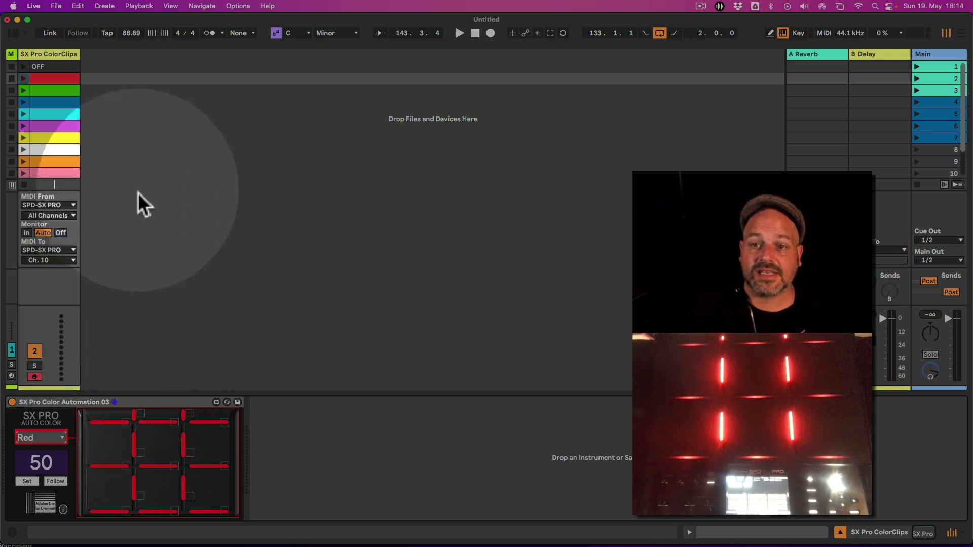
Step: Launch the green, blue, light blue, purple and yellow clips in turn to test the pad colours, and stop playback
left_click(23, 91)
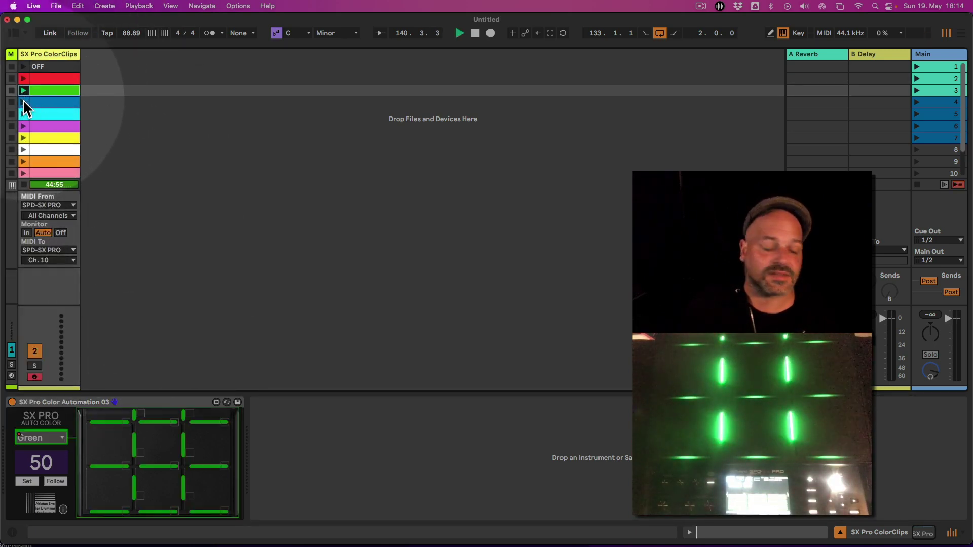
left_click(24, 114)
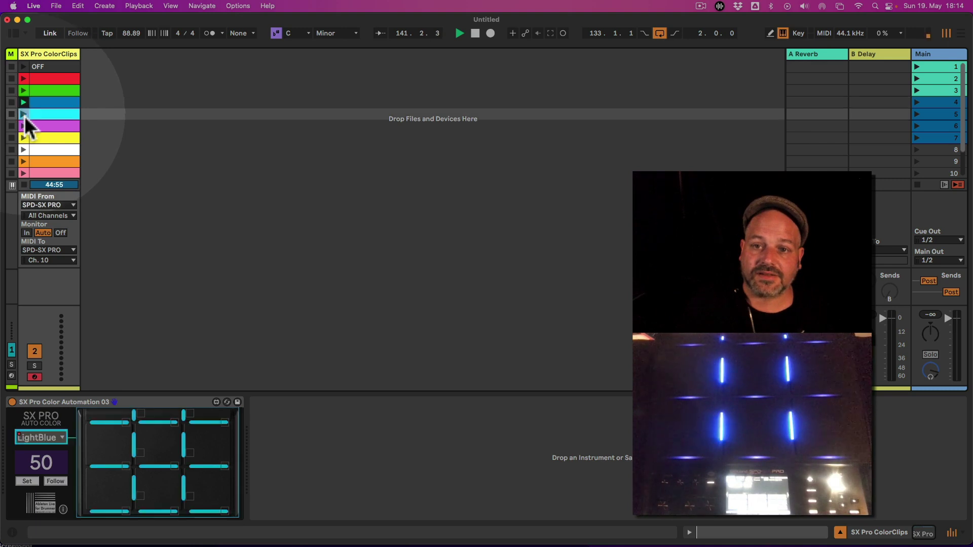
left_click(24, 128)
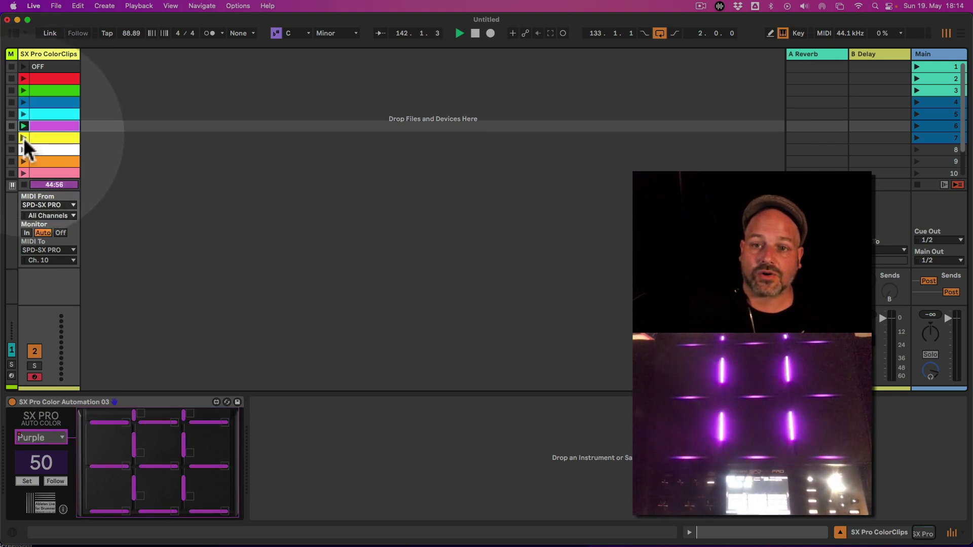
left_click(23, 138)
key("space")
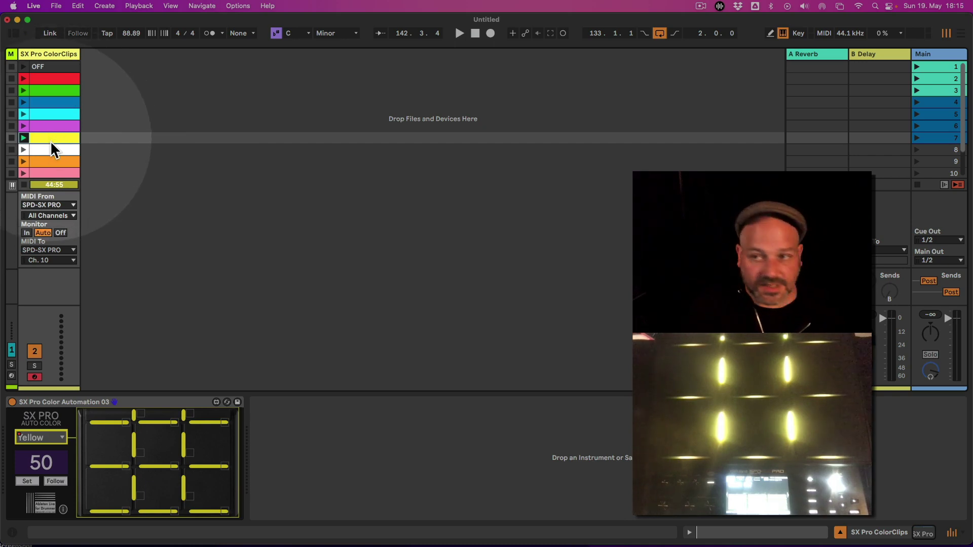
Step: Return the SX Pro ColorClips track to Arrangement playback and enlarge its lane
key("Tab")
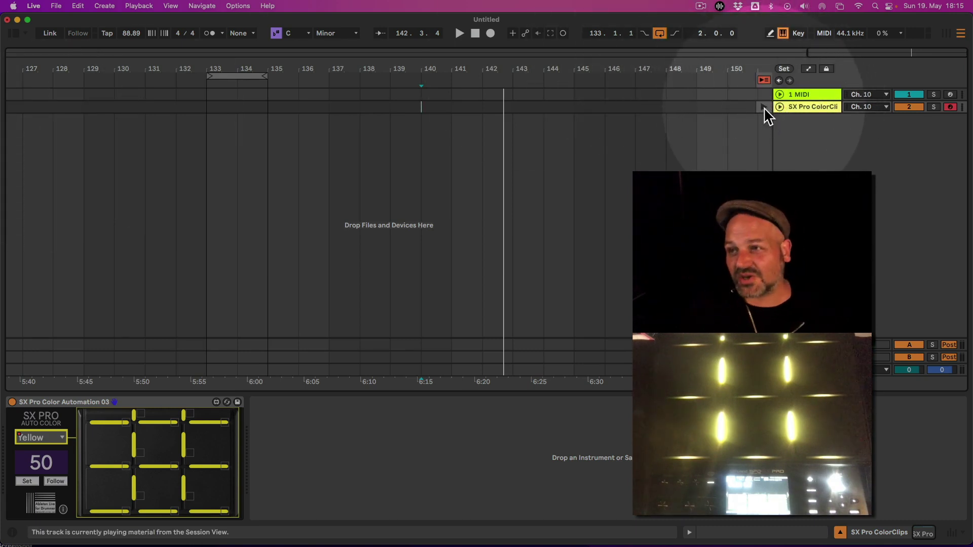
left_click(764, 107)
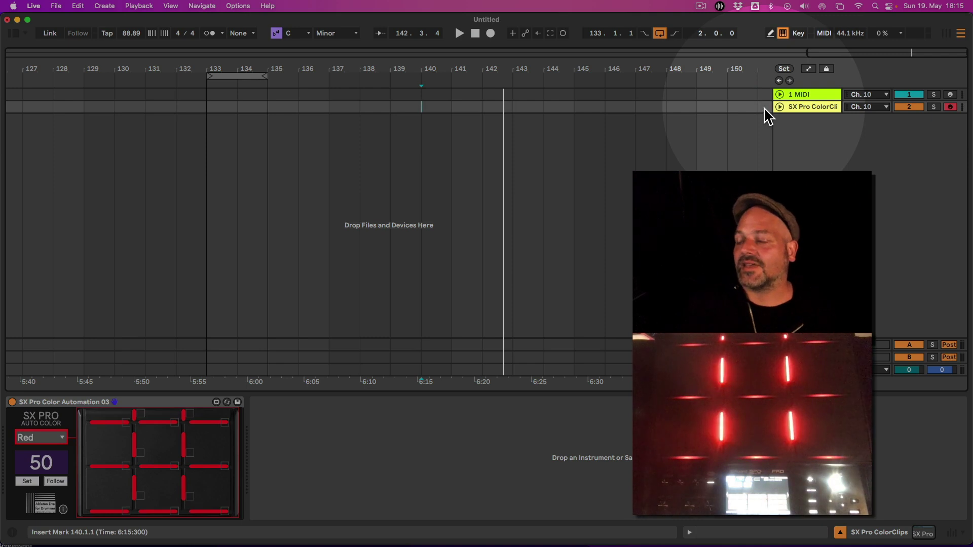
left_click_drag(783, 116, 794, 167)
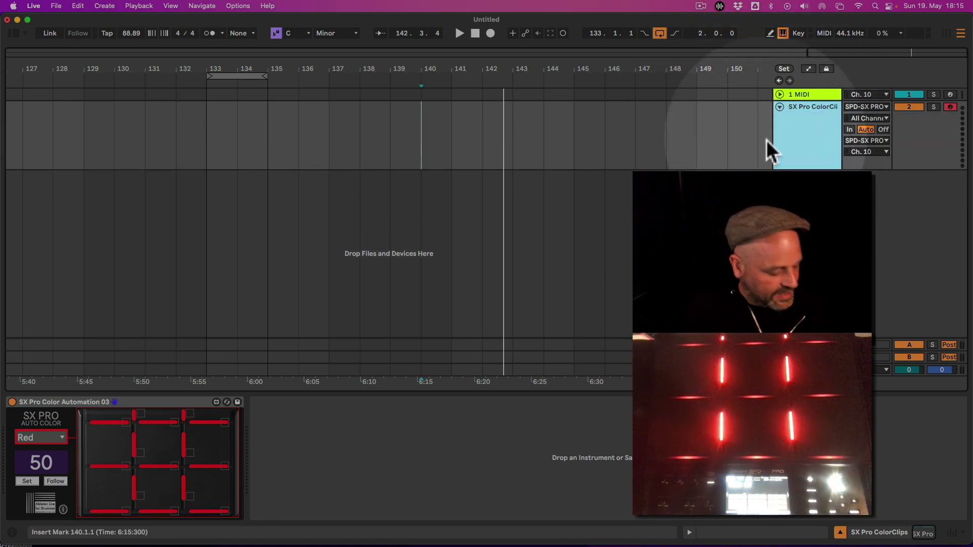
Step: Launch the yellow Session clip again and switch the SX Pro ColorClips track back to Arrangement playback
key("Tab")
left_click(23, 138)
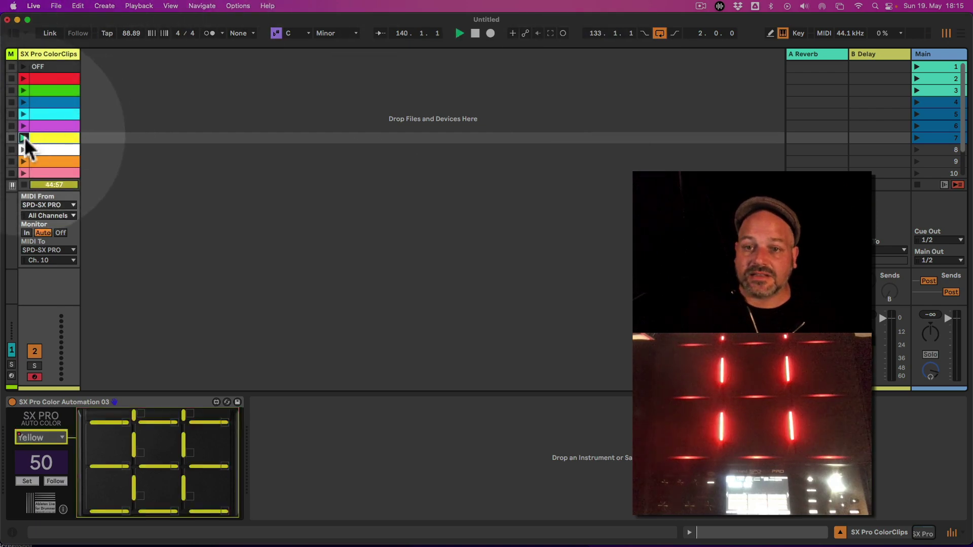
key("Tab")
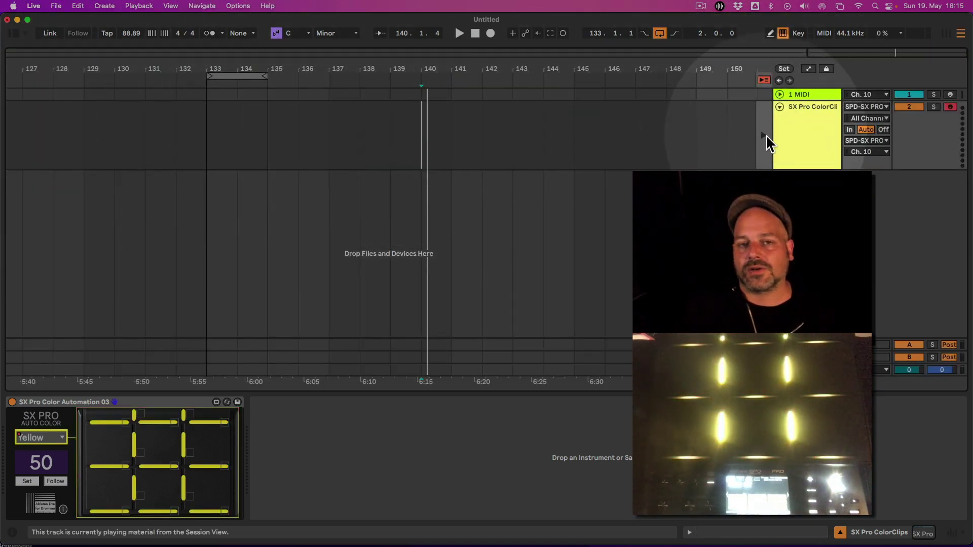
left_click(764, 135)
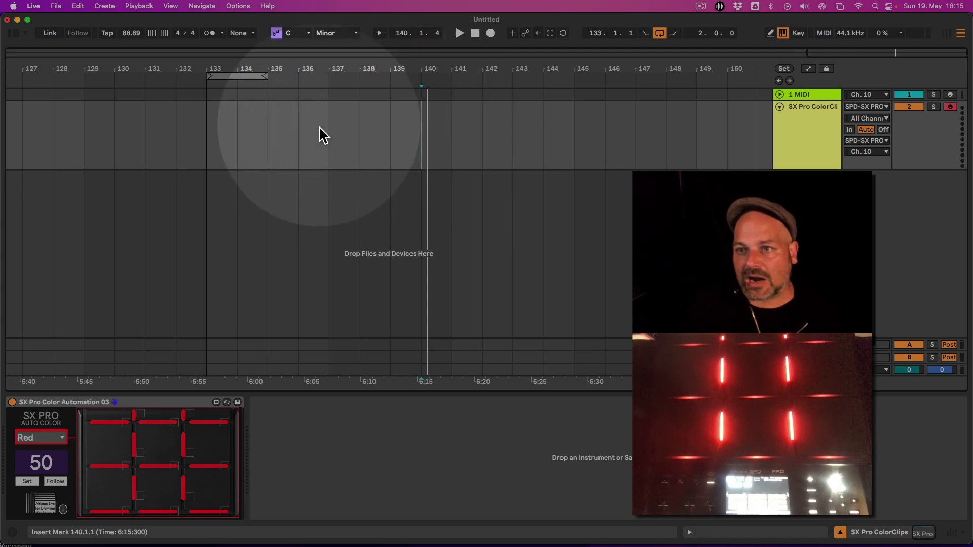
Step: Copy the yellow clip from the Session and paste it at bar 136 of the SX Pro ColorClips track in the Arrangement
key("Tab")
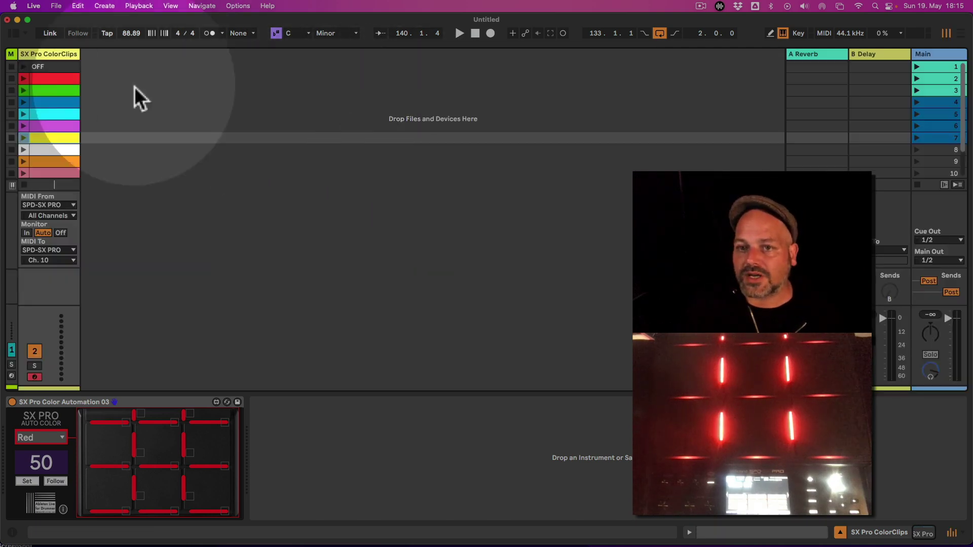
right_click(53, 135)
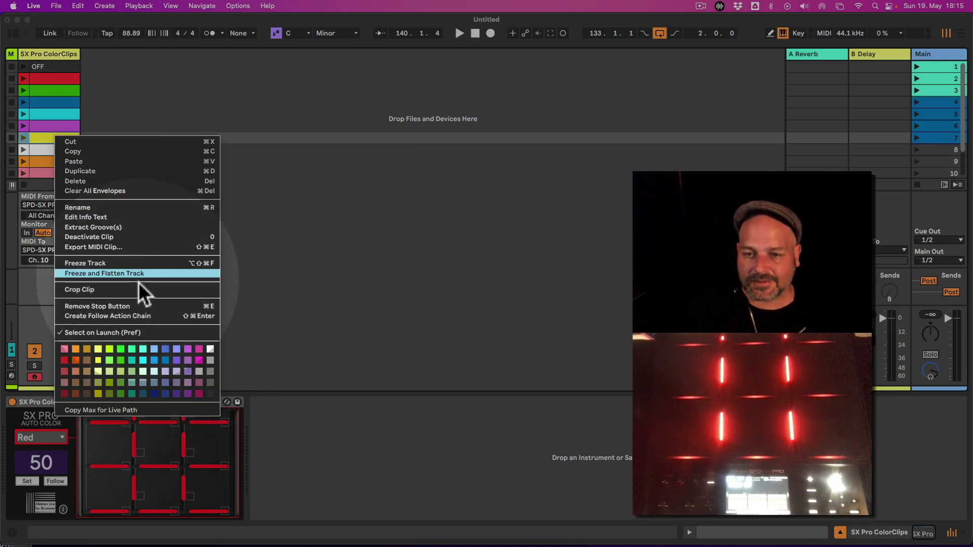
left_click(130, 151)
key("Tab")
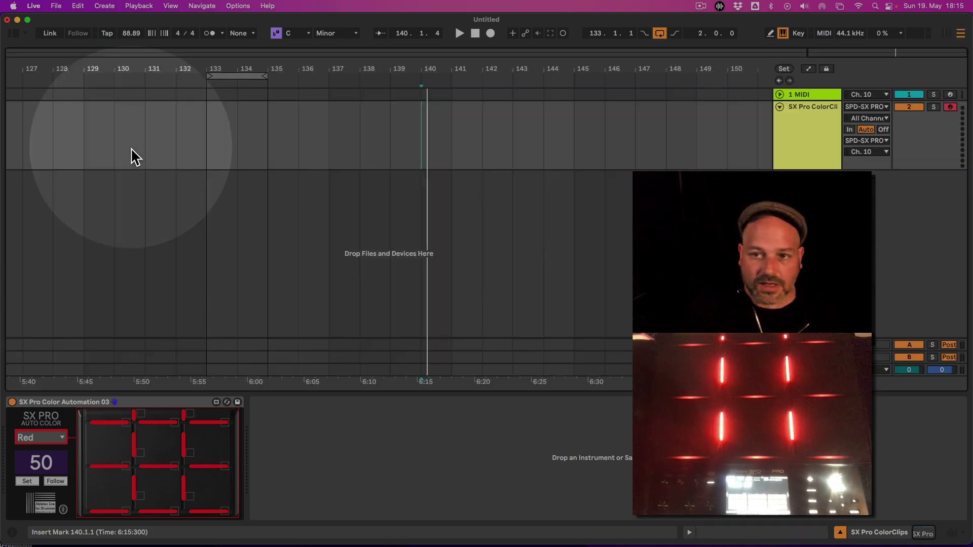
left_click(211, 141)
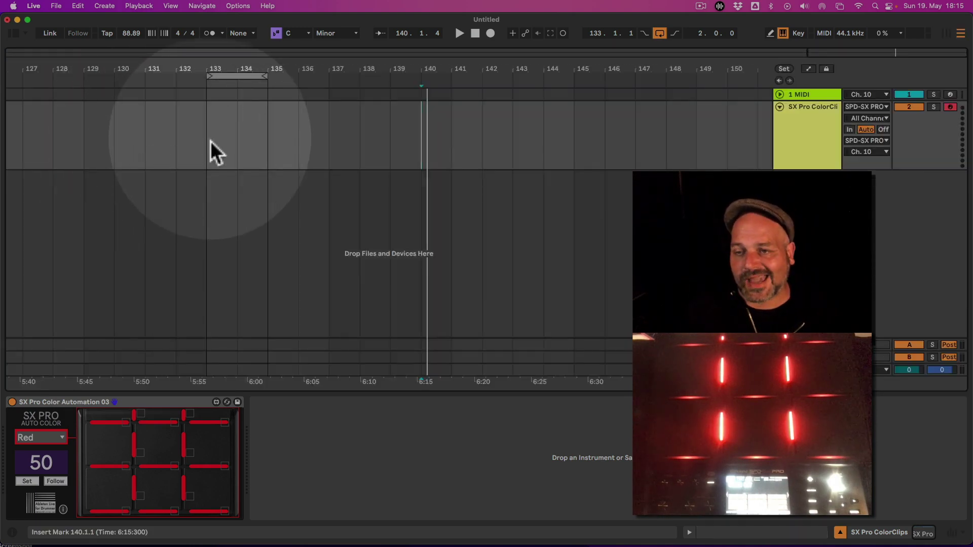
left_click(302, 145)
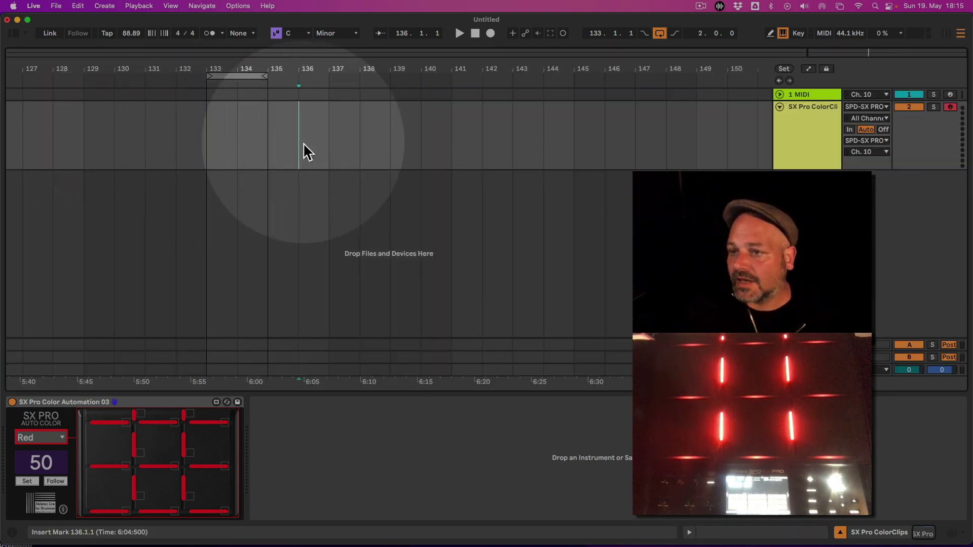
right_click(304, 145)
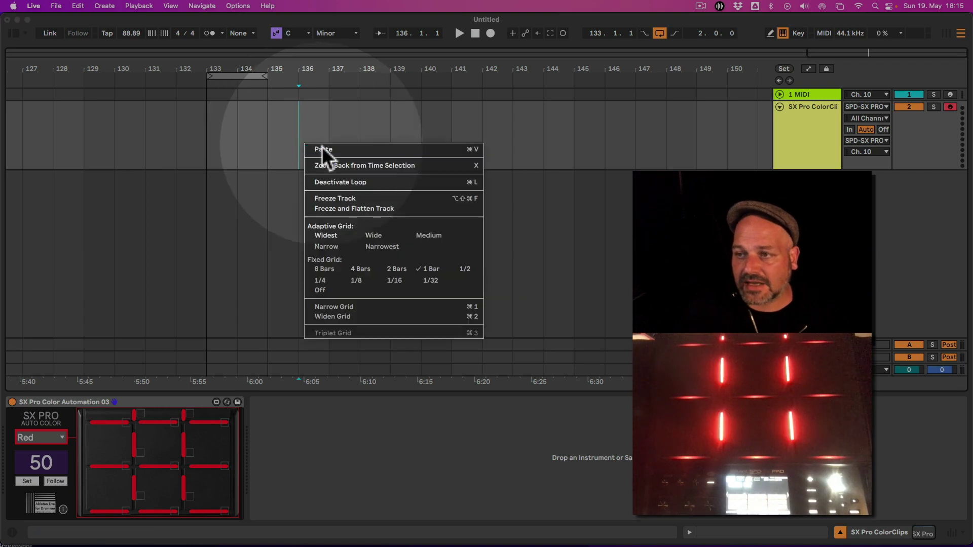
left_click(324, 148)
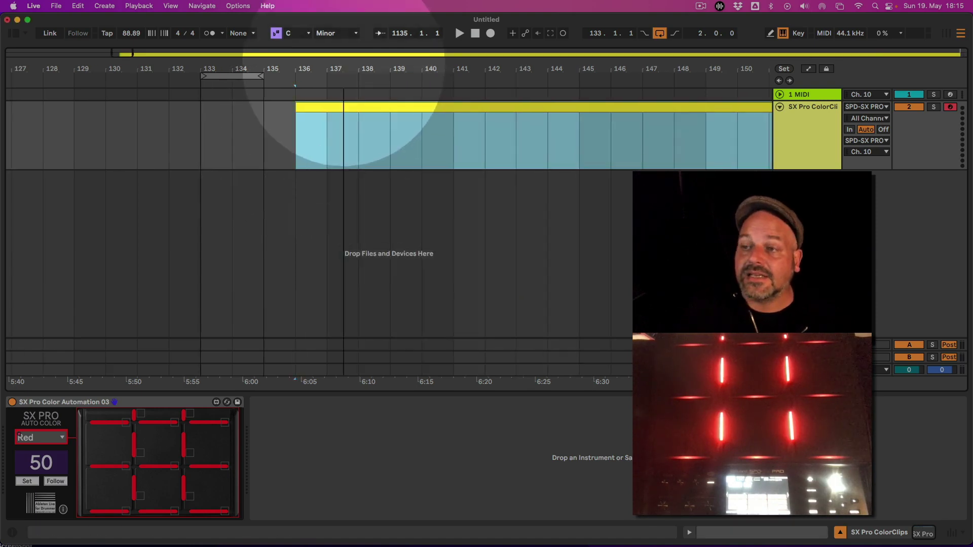
Step: Split the yellow Arrangement clip at bar 137 and delete the part after the split
left_click_drag(357, 77, 157, 104)
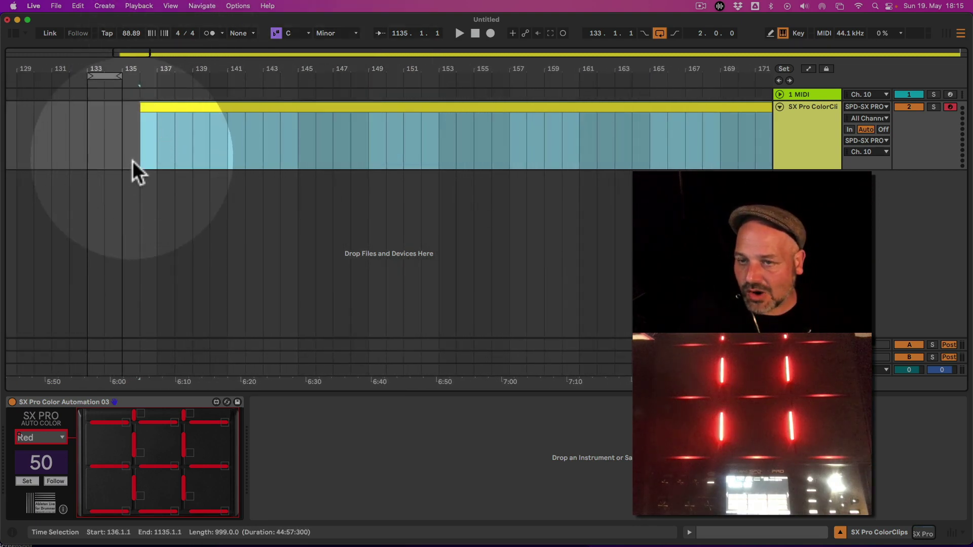
left_click(160, 151)
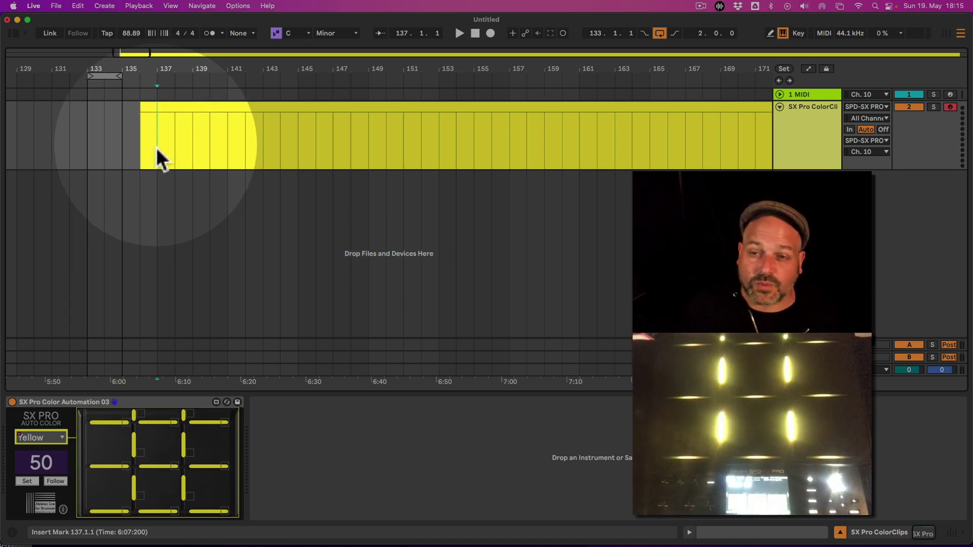
right_click(157, 147)
left_click(197, 204)
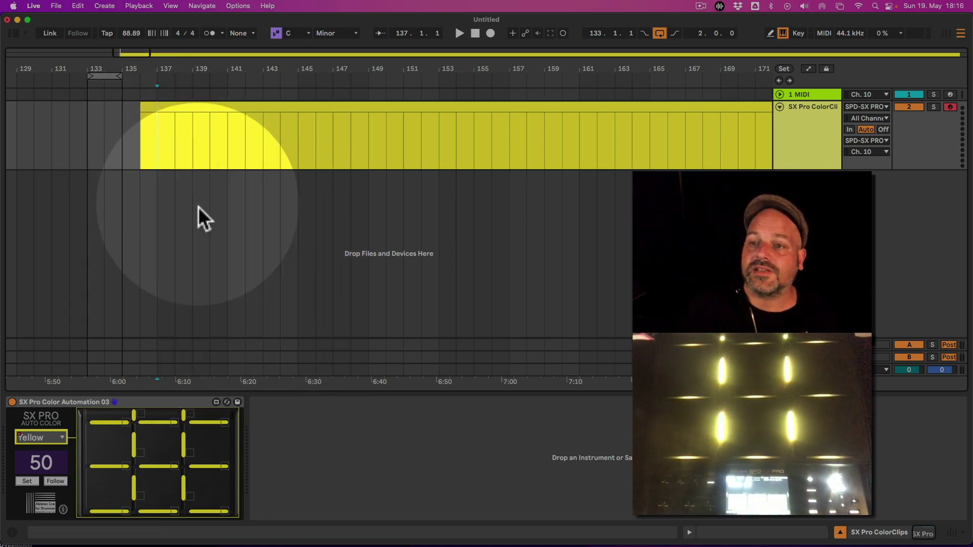
left_click(170, 106)
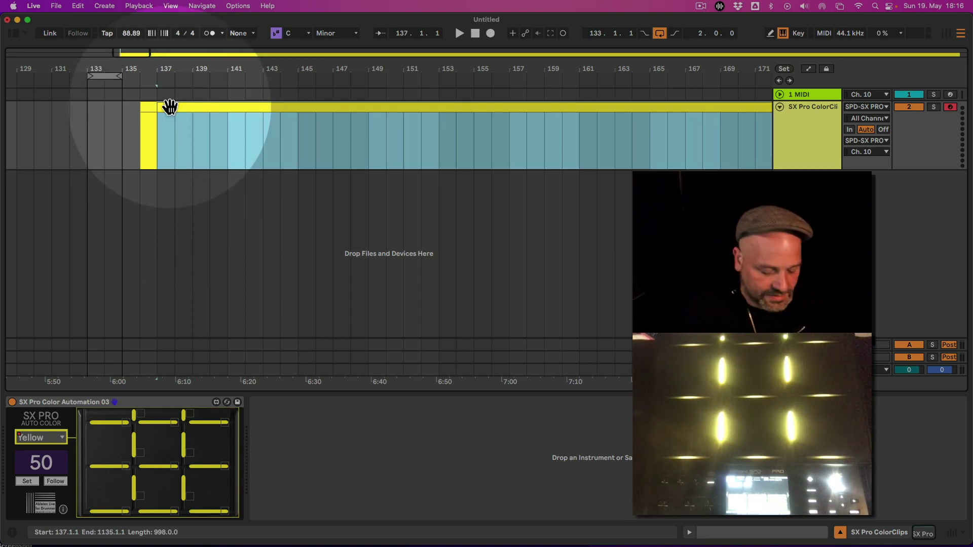
left_click(170, 106)
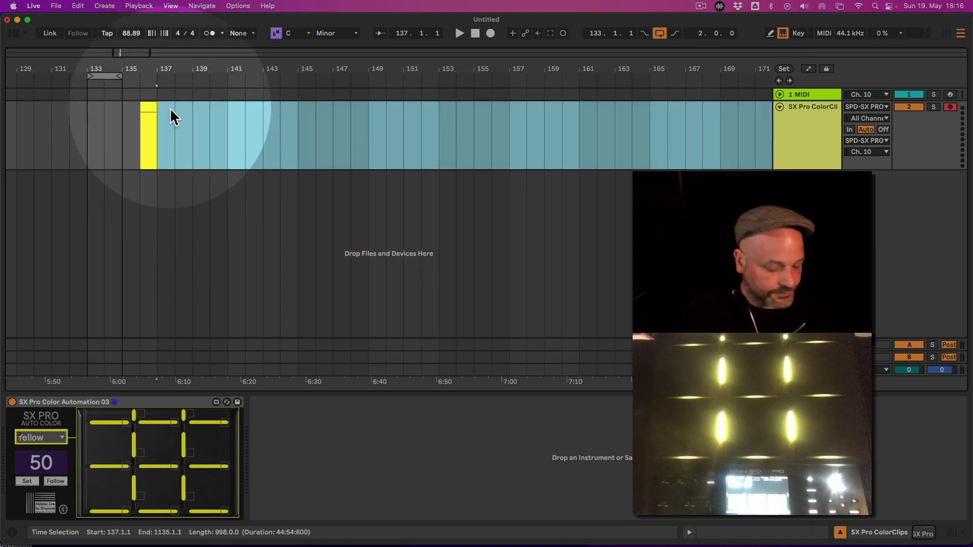
Step: Copy the orange clip from the Session and paste it at bar 137, directly behind the yellow clip in the Arrangement
key("Tab")
left_click(53, 162)
right_click(52, 161)
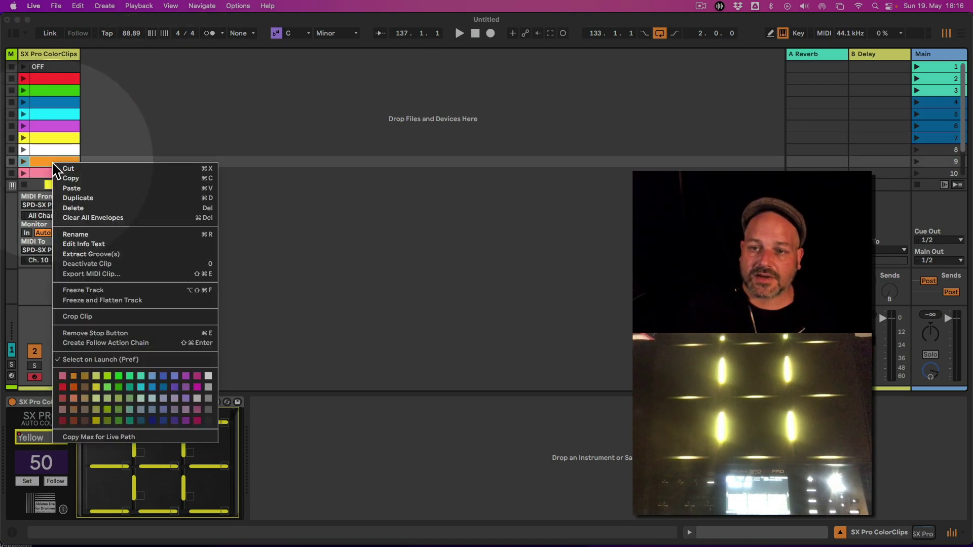
left_click(72, 178)
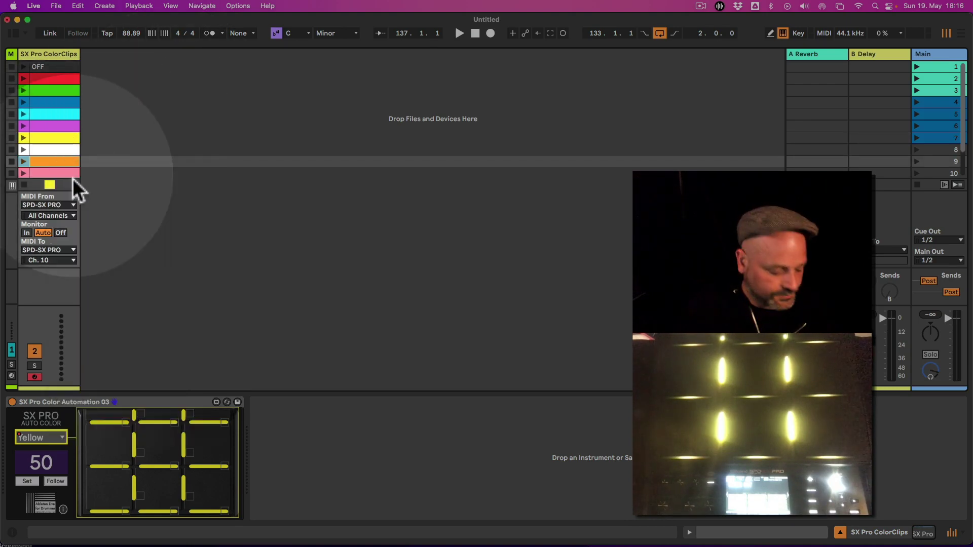
key("Tab")
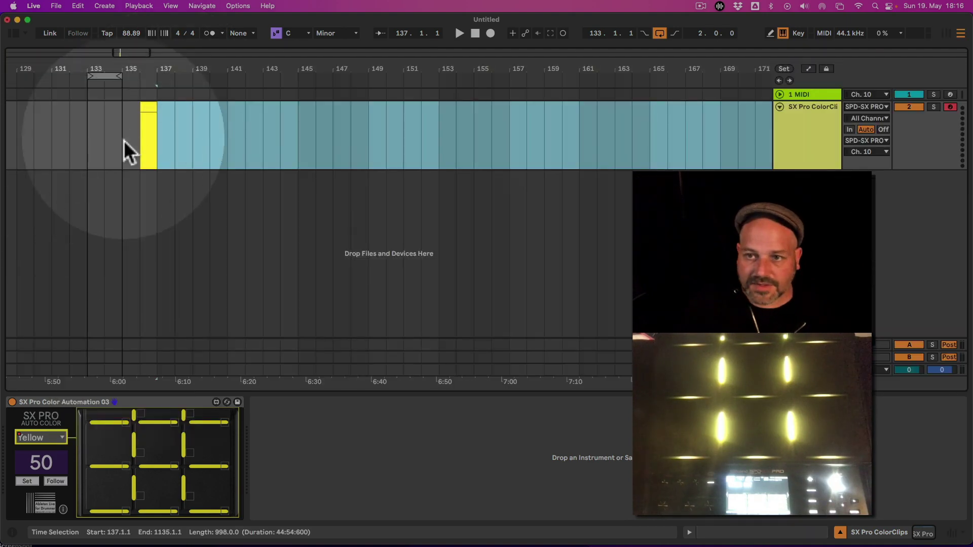
right_click(159, 133)
left_click(178, 141)
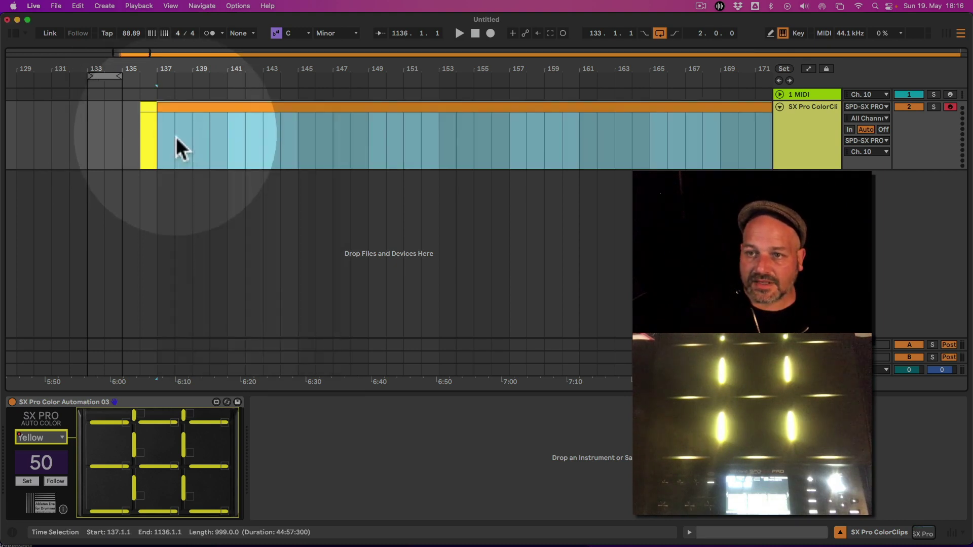
Step: Split the orange Arrangement clip at bar 138 and delete the part after the split
right_click(176, 136)
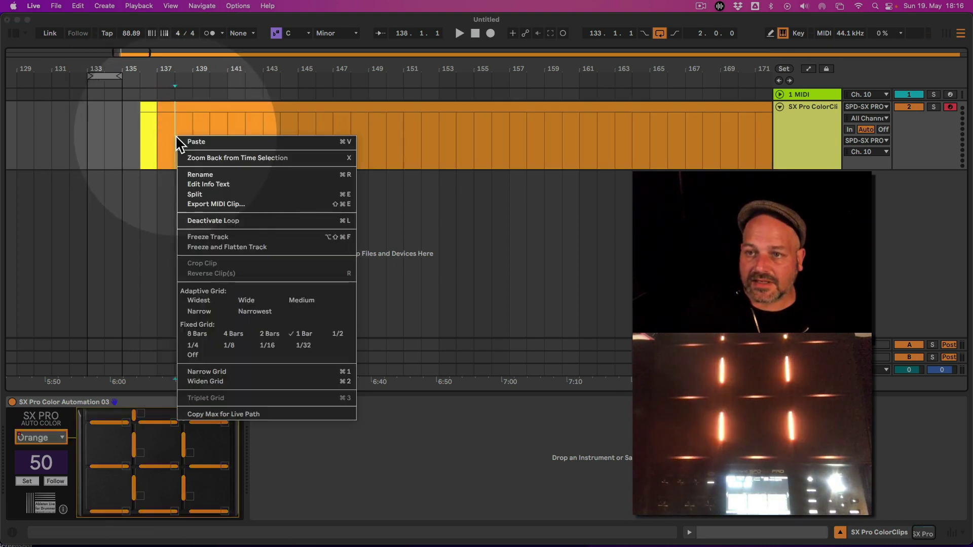
left_click(210, 194)
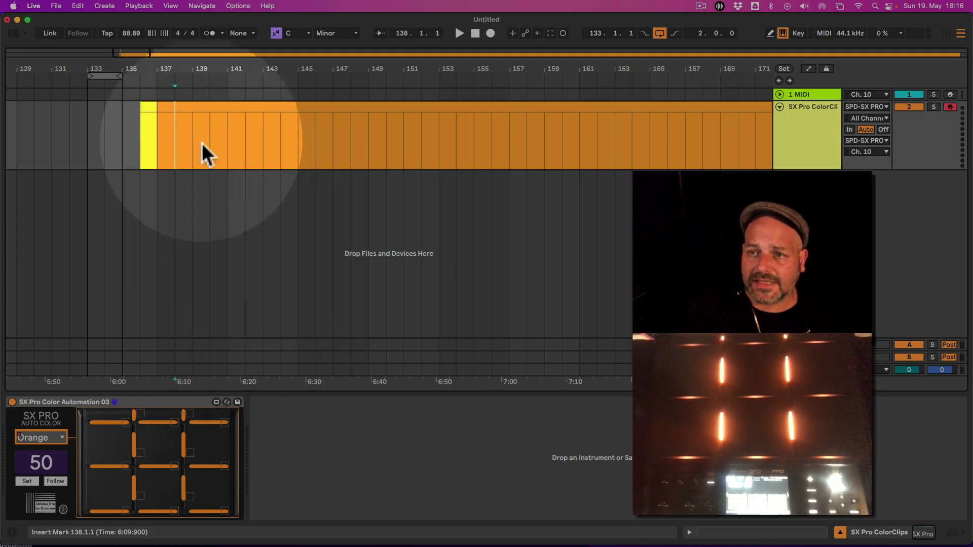
left_click(202, 107)
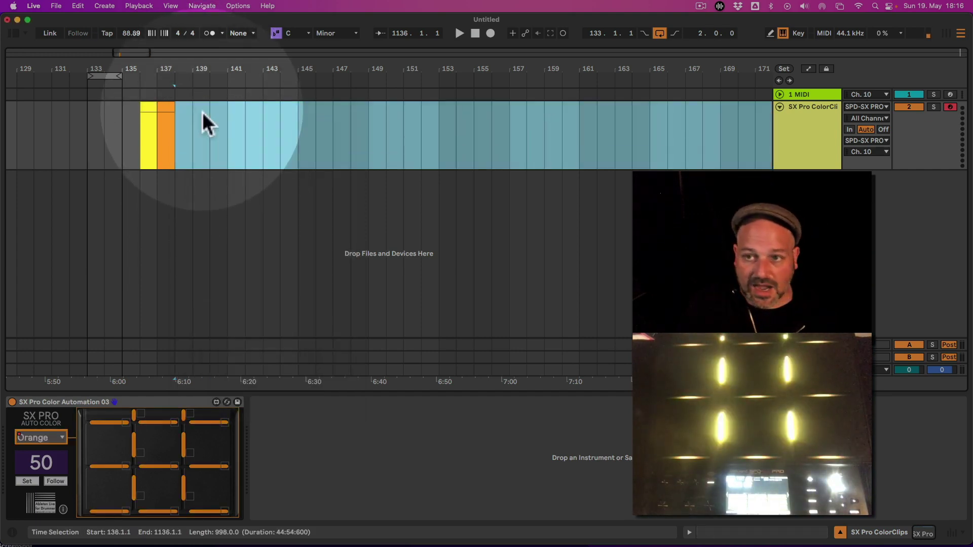
key("Delete")
Step: Move the two-bar loop to bar 136 so it spans the yellow and orange clips, and play it briefly
left_click_drag(98, 72, 157, 69)
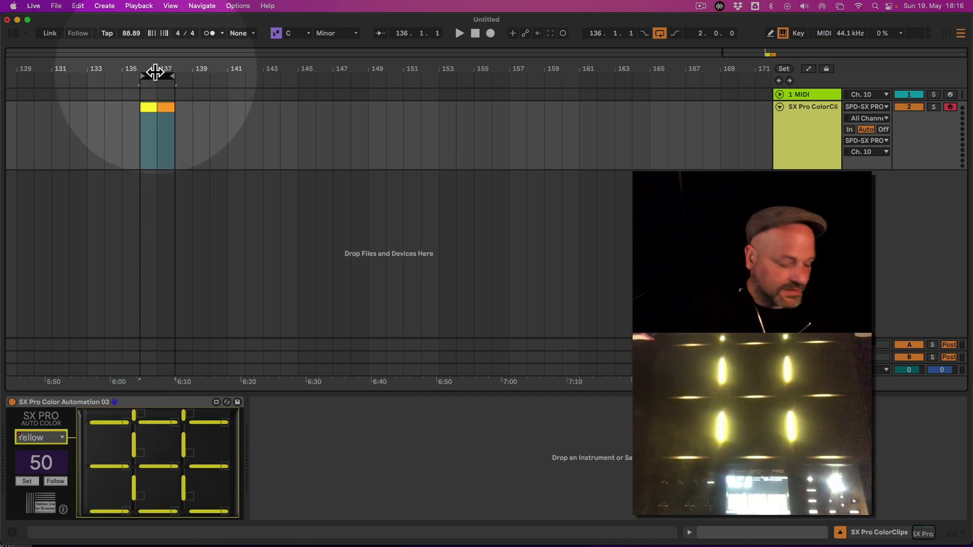
key("space")
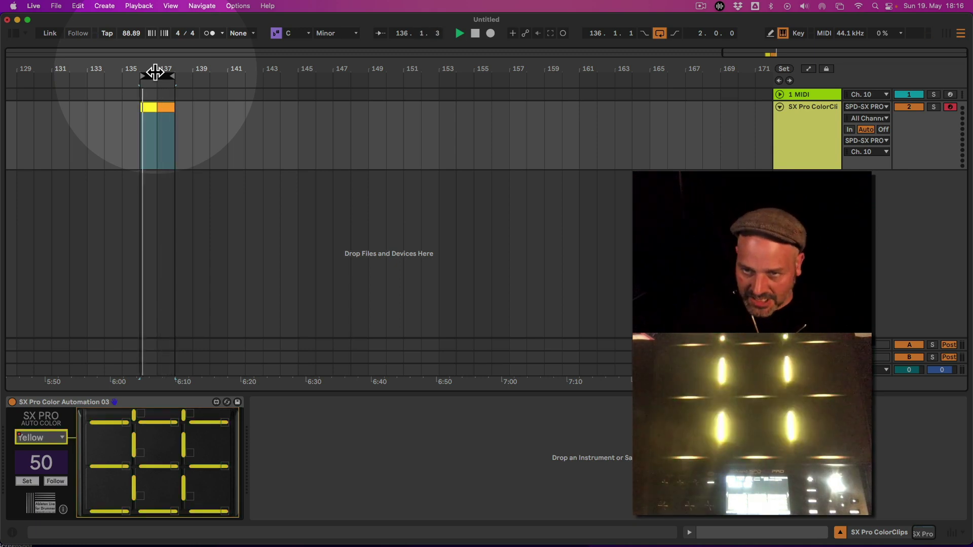
key("space")
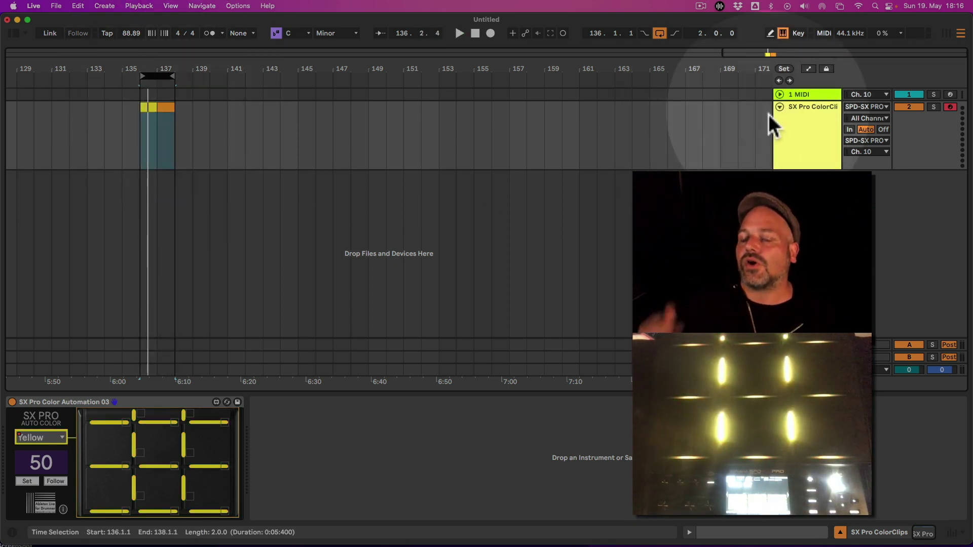
Step: Show the Arrangement automation and examine the automated device and its ColorMenu parameter on the SX Pro ColorClips track
left_click(809, 67)
left_click(810, 66)
left_click(810, 68)
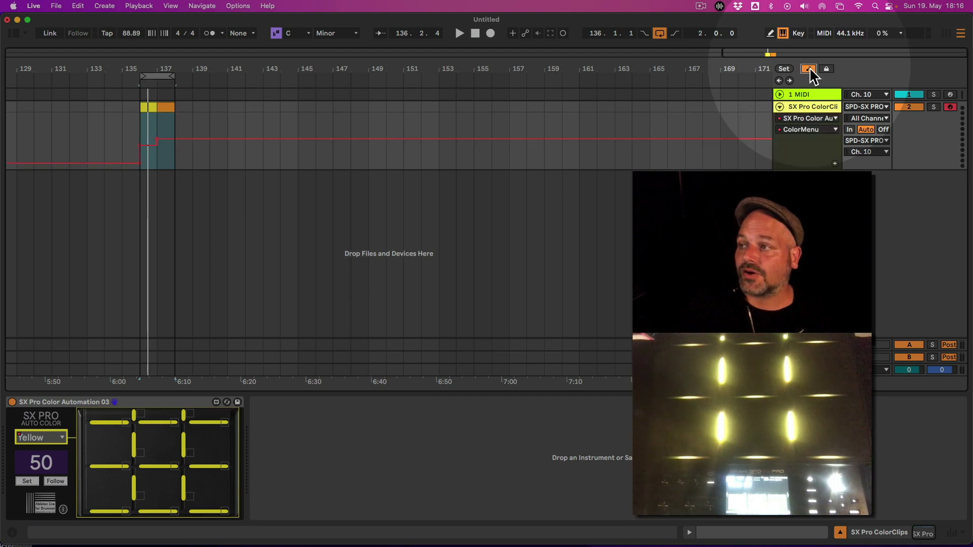
left_click(810, 67)
left_click(809, 67)
left_click(810, 118)
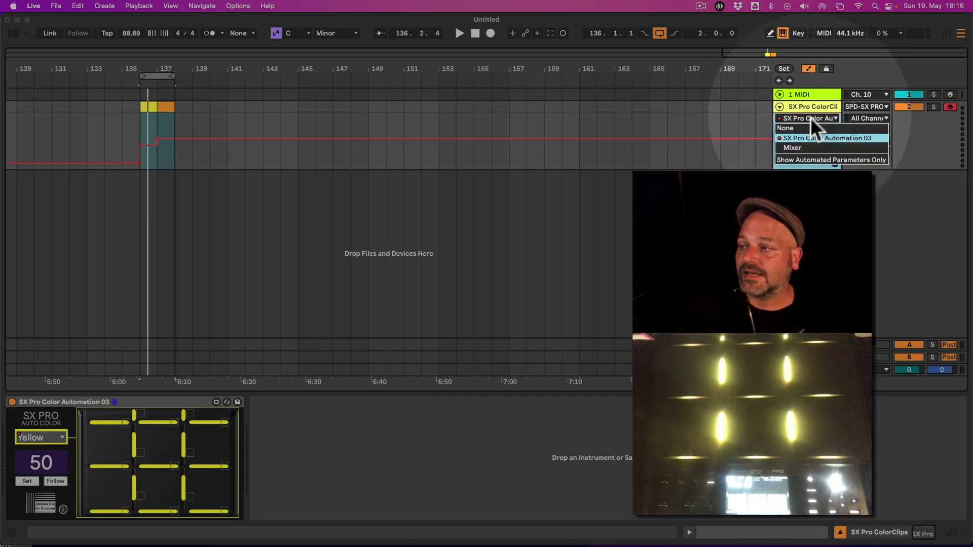
left_click(810, 138)
left_click(809, 129)
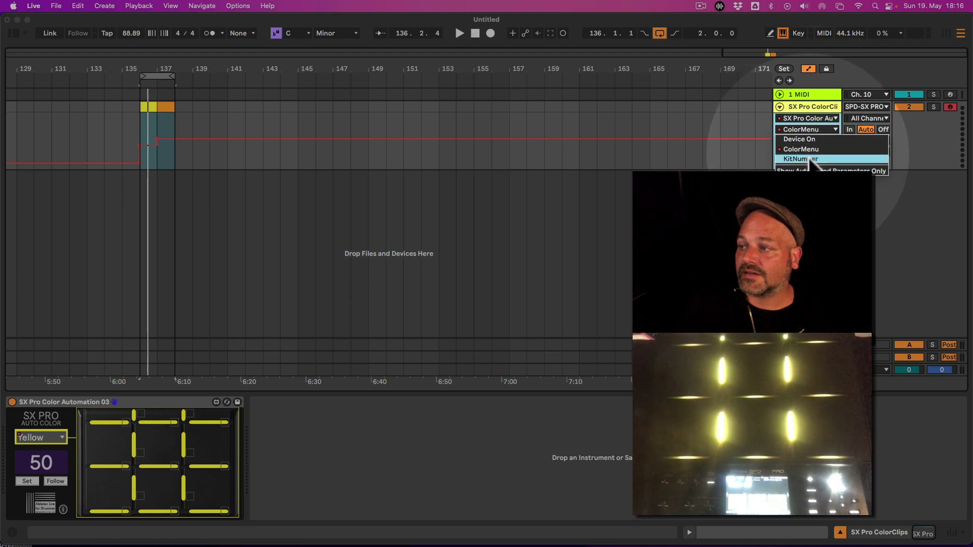
left_click(808, 128)
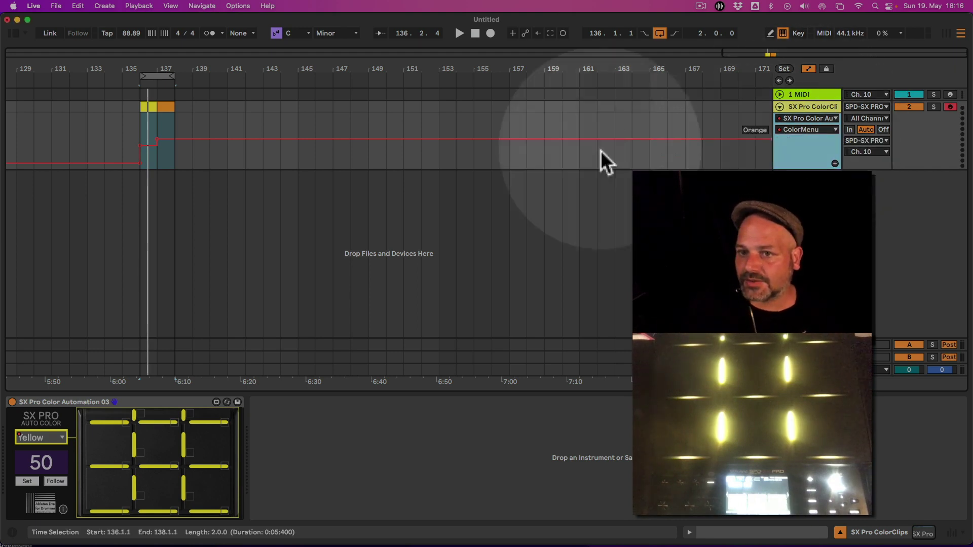
Step: Extend the loop to bar 142, then copy the light blue Session clip to bar 138, directly behind the orange Arrangement clip
left_click_drag(156, 83, 253, 86)
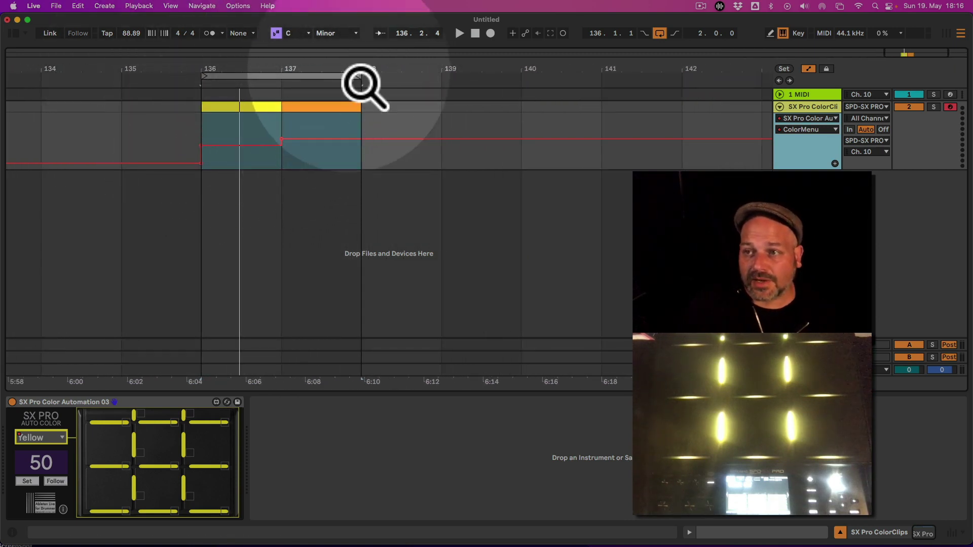
left_click_drag(411, 99, 682, 127)
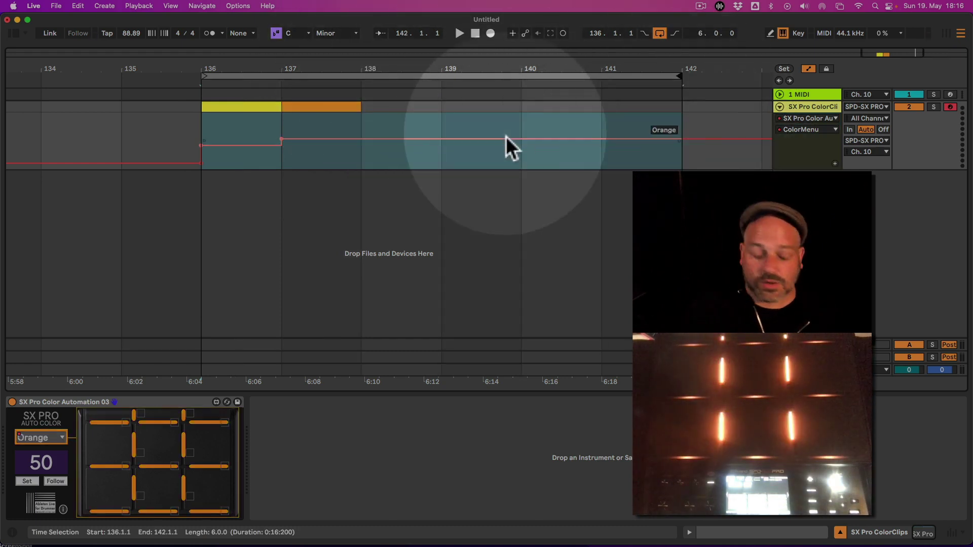
key("Tab")
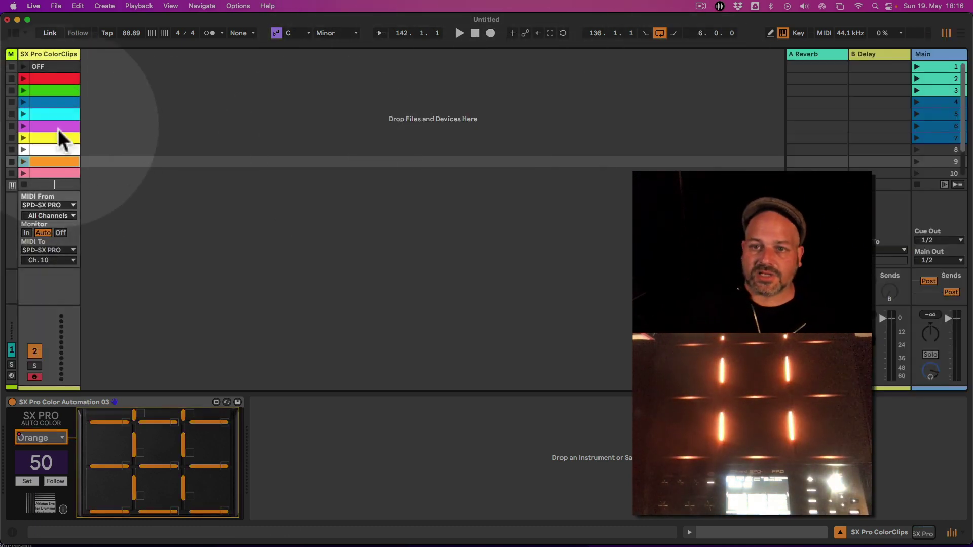
left_click(53, 115)
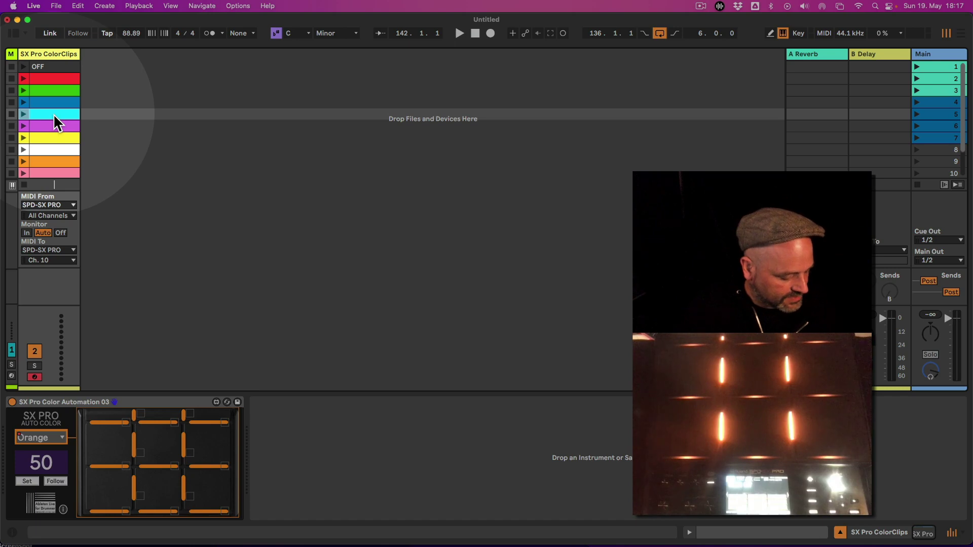
key("Tab")
left_click(369, 108)
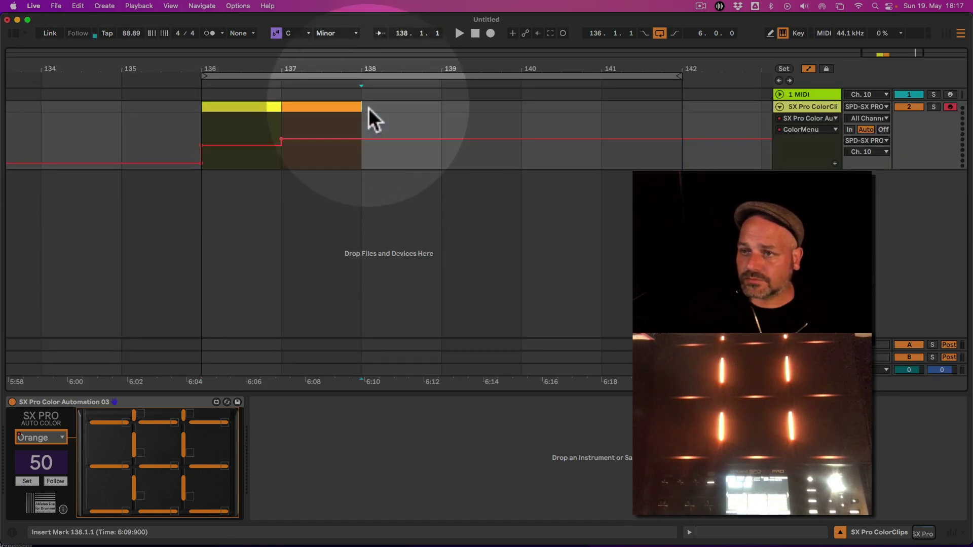
key("super+v")
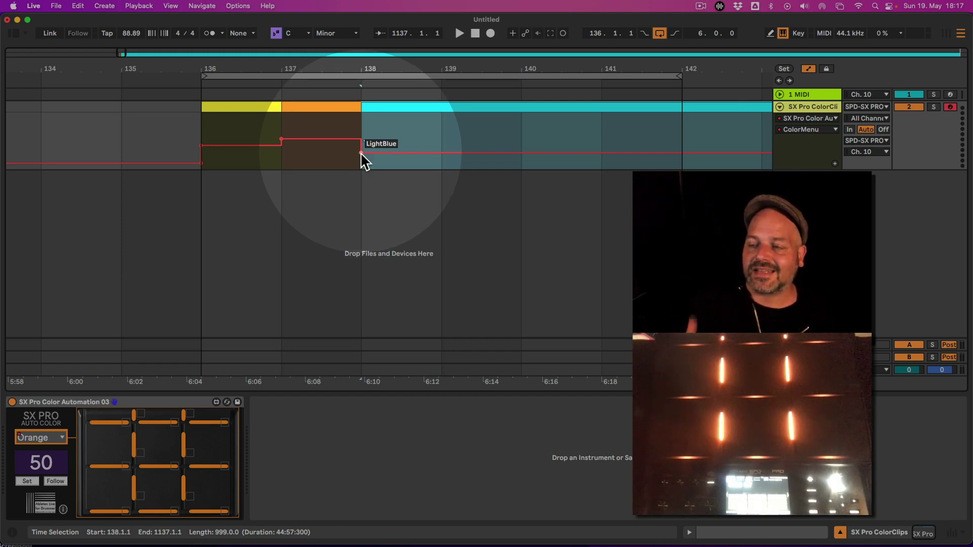
Step: Cut the light blue Arrangement clip down so it ends at bar 139, and shorten the loop to end there too
left_click(686, 129)
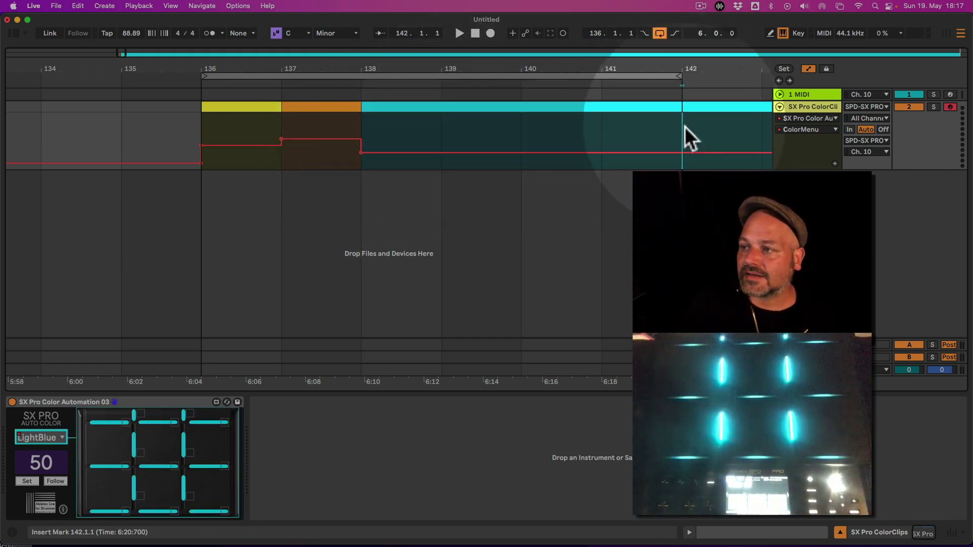
left_click(674, 107)
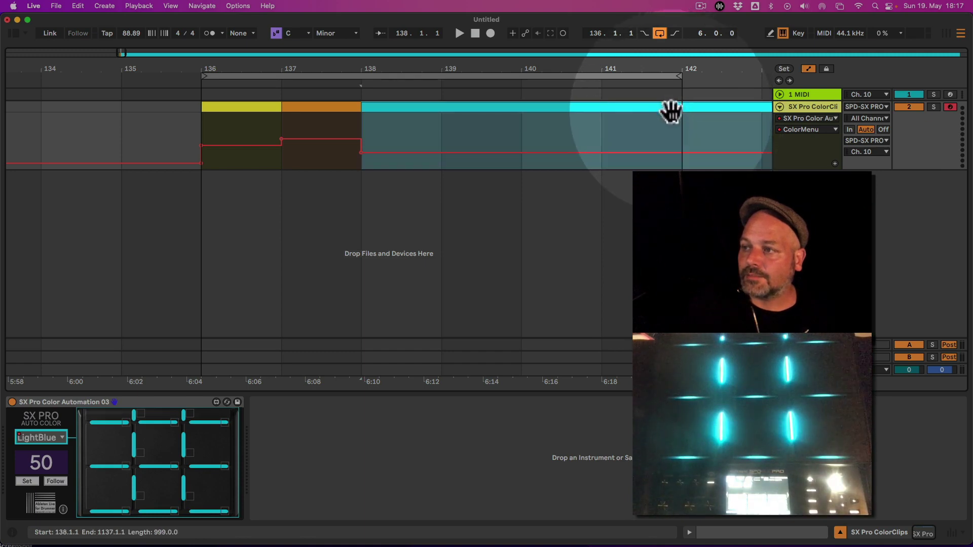
left_click(681, 123)
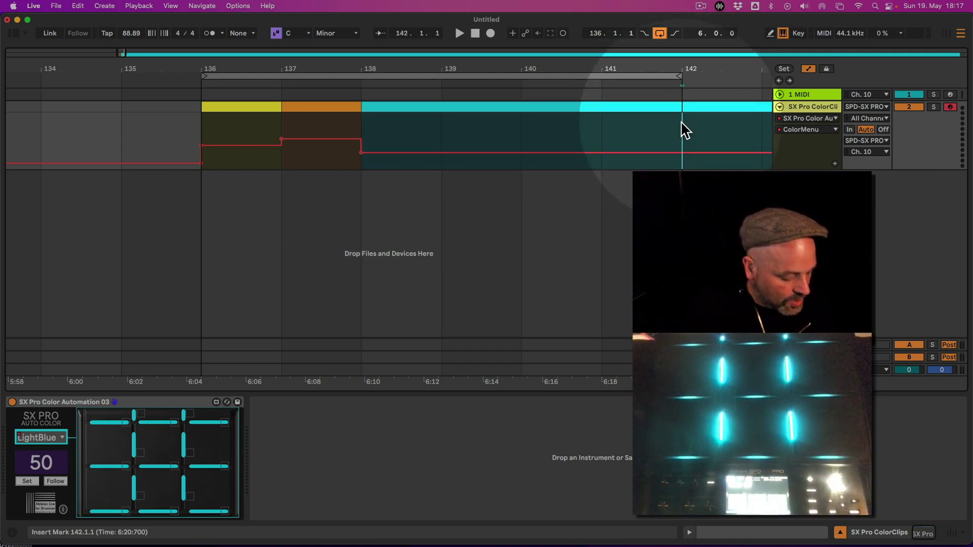
key("super+e")
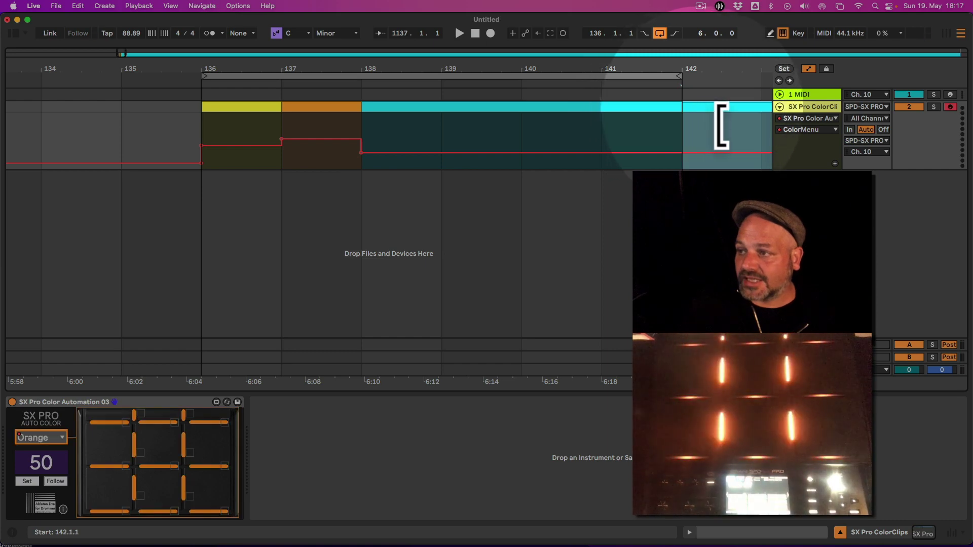
key("Delete")
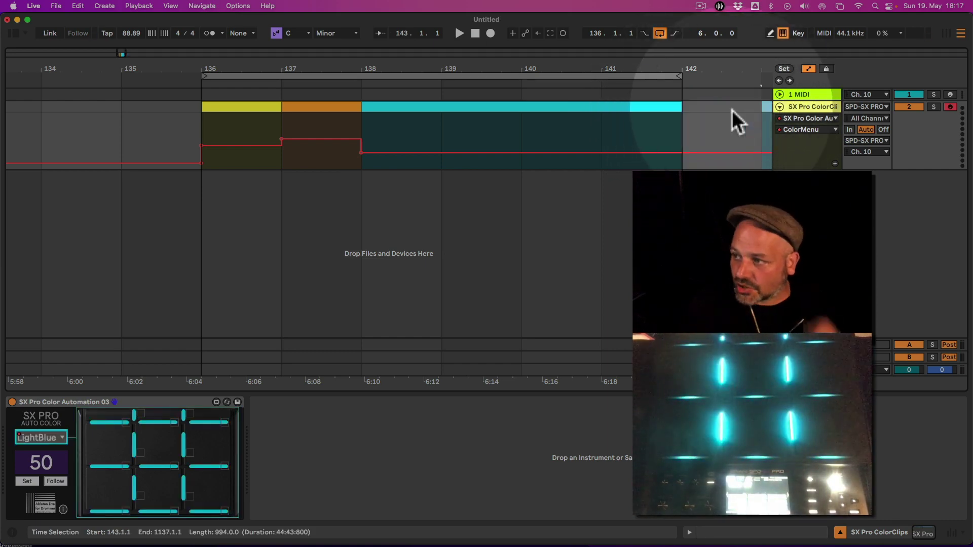
left_click_drag(645, 81, 411, 126)
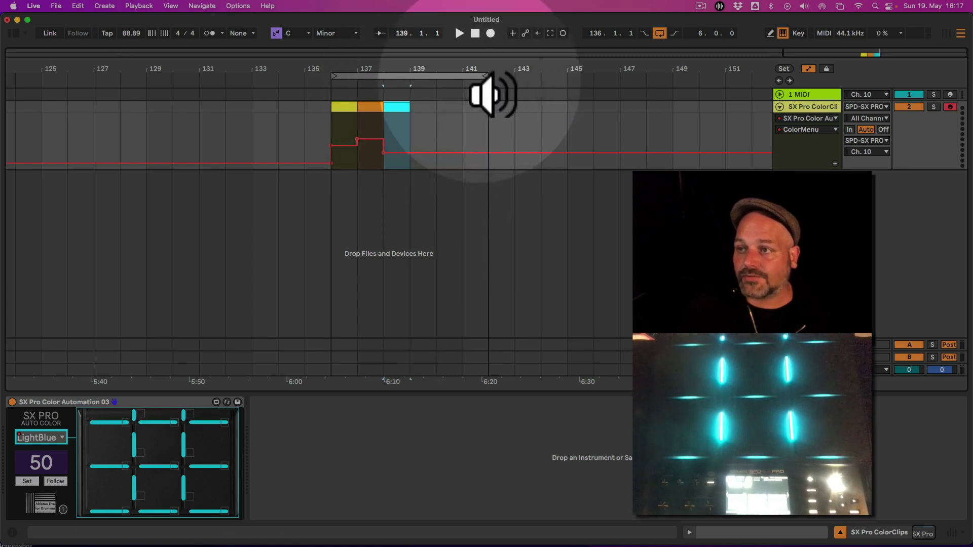
left_click_drag(486, 76, 409, 76)
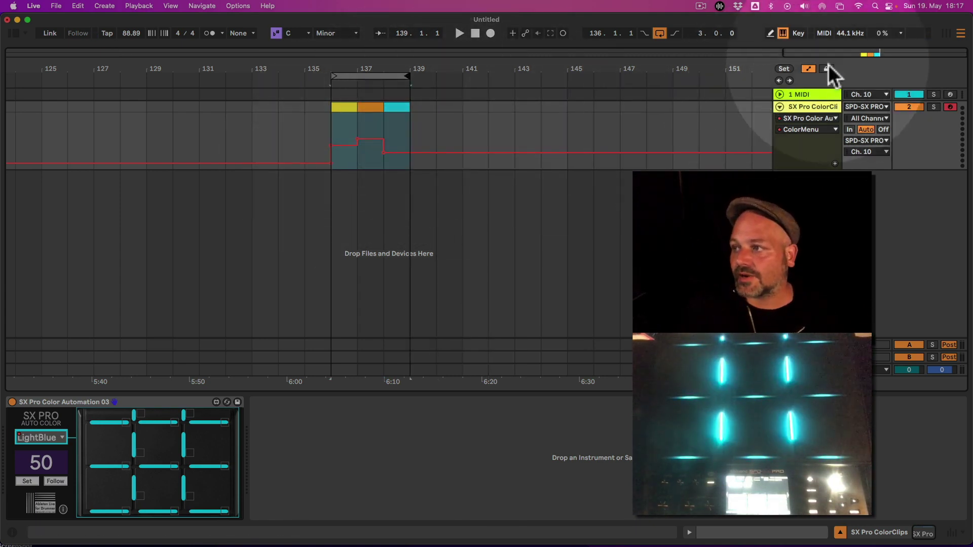
Step: Hide the automation envelopes in the Arrangement, leaving the SX Pro ColorClips track unfolded
left_click(808, 69)
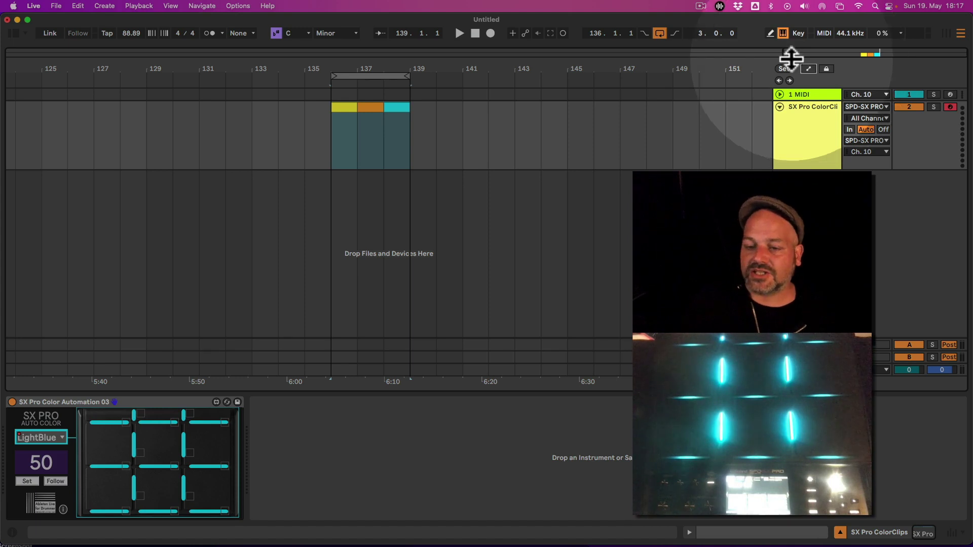
left_click(779, 107)
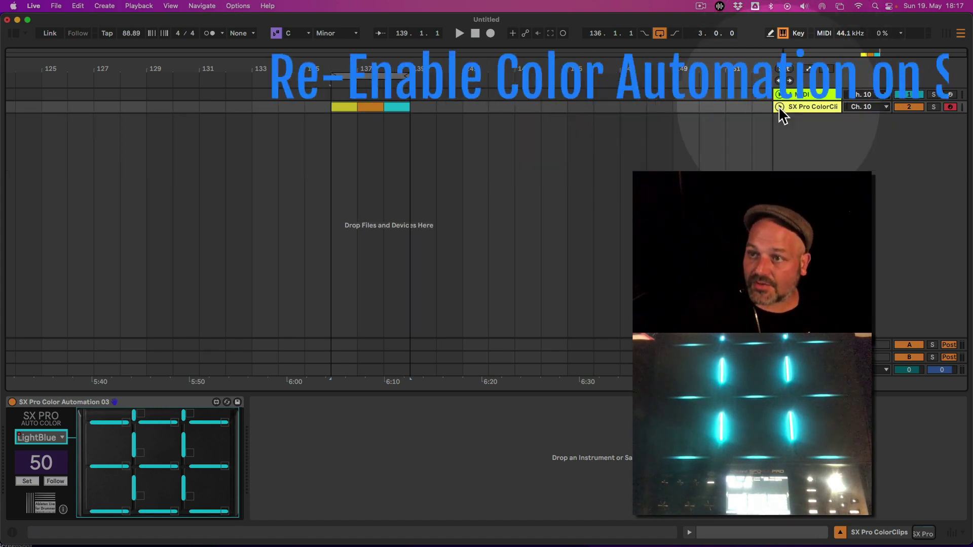
left_click(779, 106)
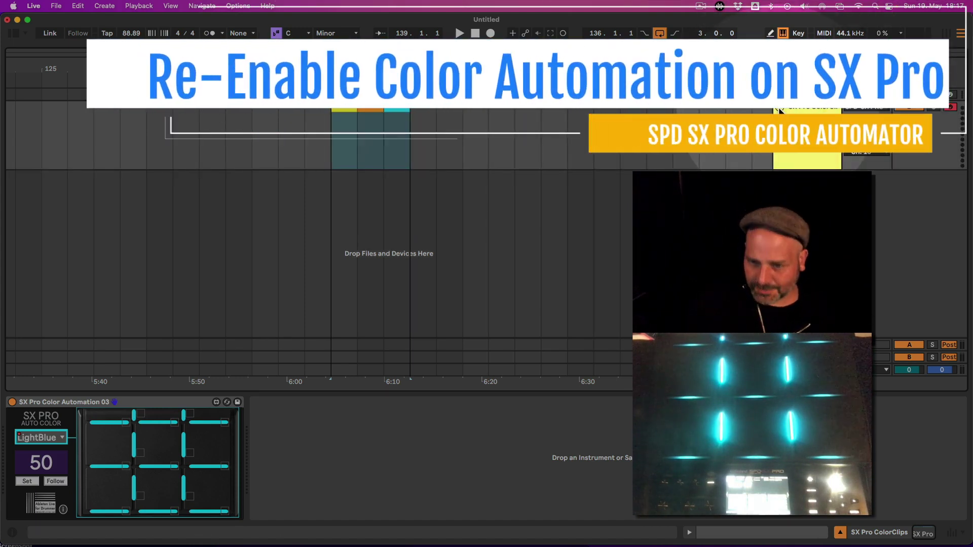
left_click(360, 133)
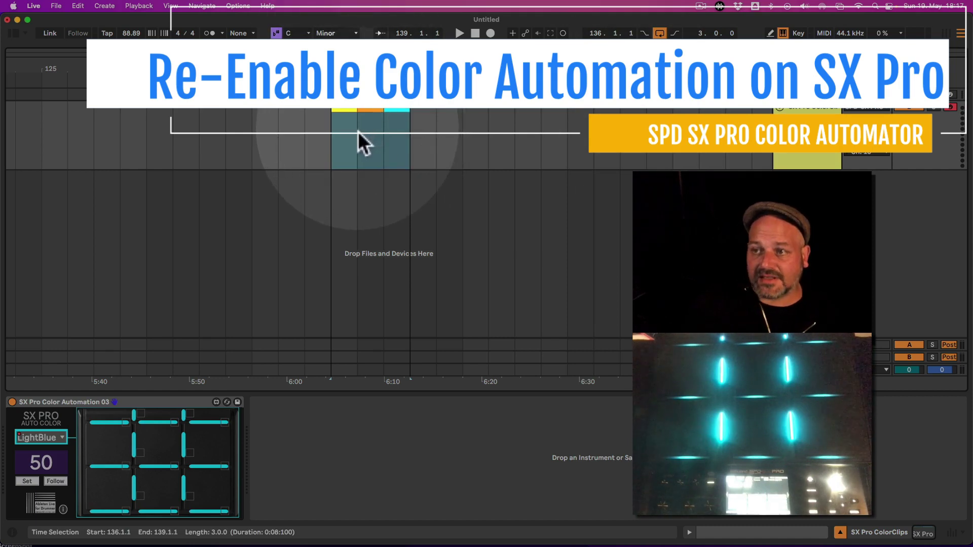
Step: Override the automated pad colour by manually setting the SX Pro Color Automation device to White
left_click(41, 431)
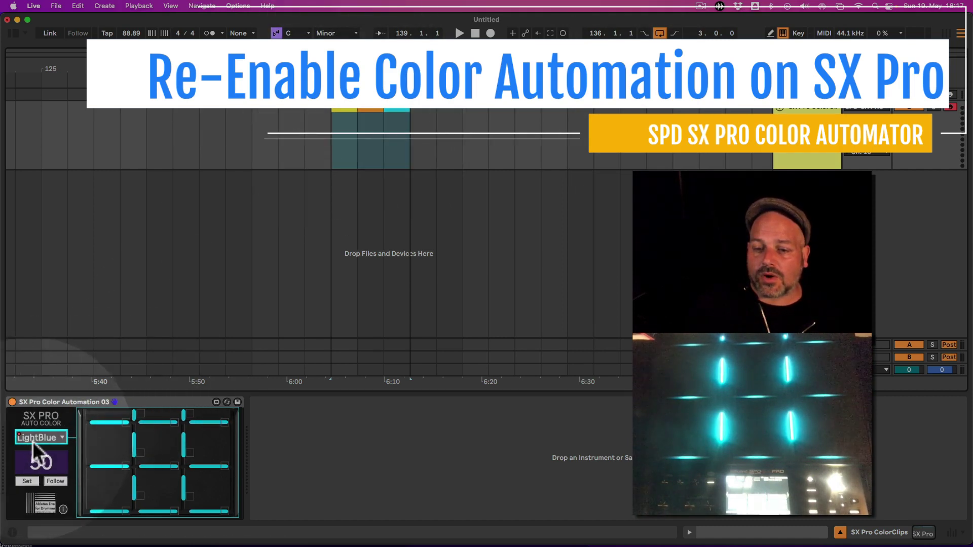
left_click(37, 436)
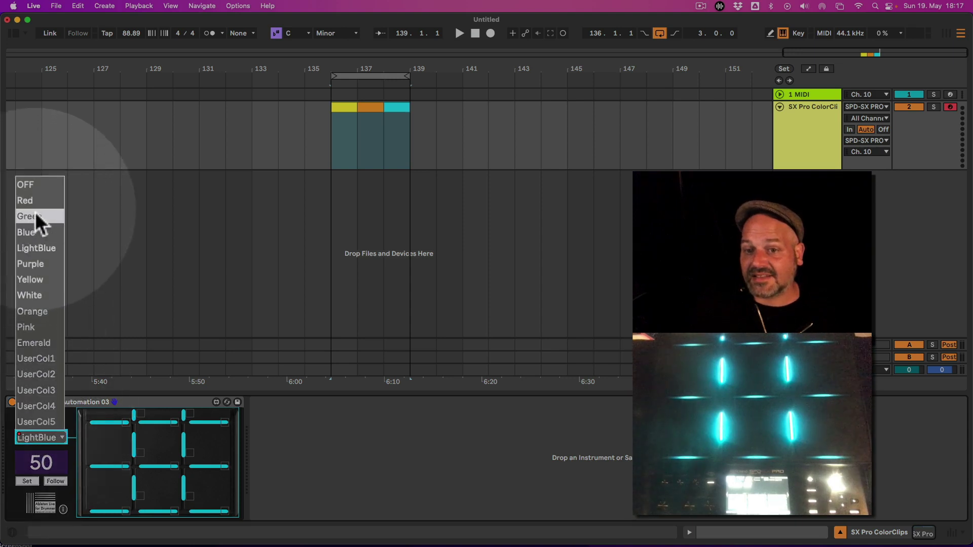
left_click(51, 294)
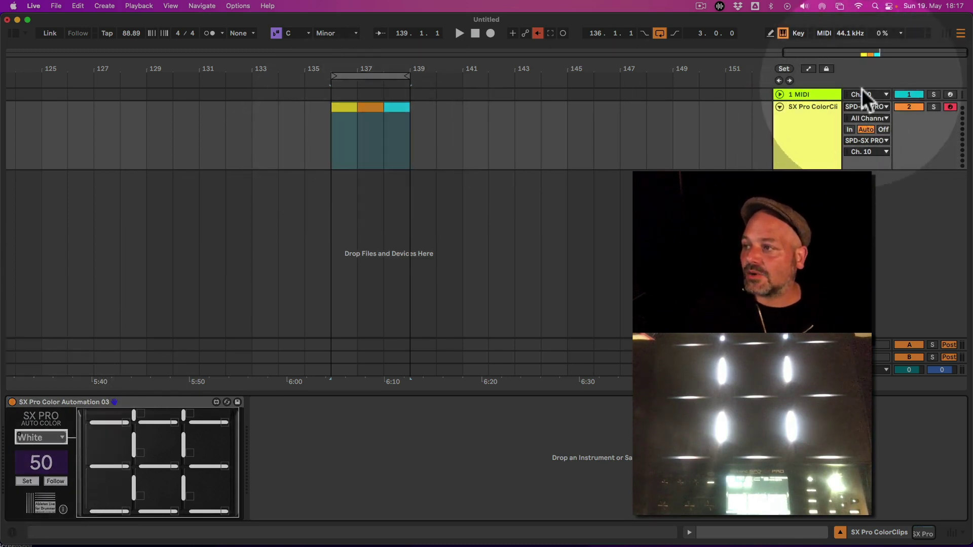
Step: Show the automation envelopes over the colour clips and re-enable the overridden colour automation
left_click(808, 69)
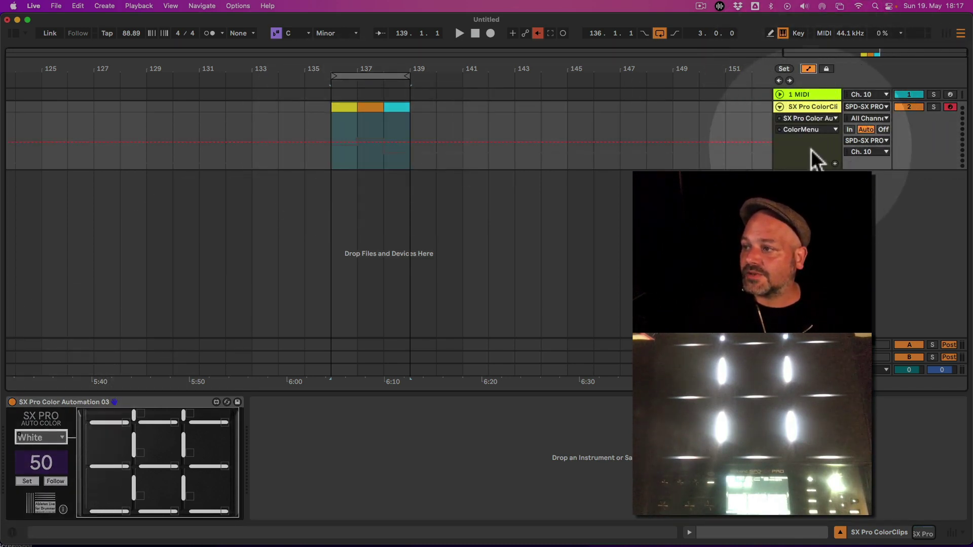
left_click_drag(363, 76, 363, 132)
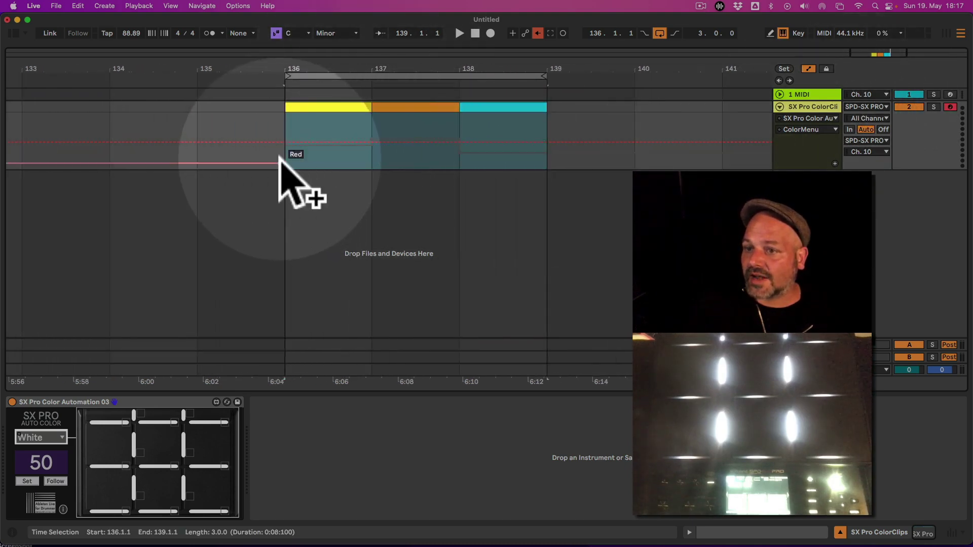
mouse_move(286, 152)
left_mouse_down()
mouse_move(379, 144)
mouse_move(465, 154)
left_mouse_up()
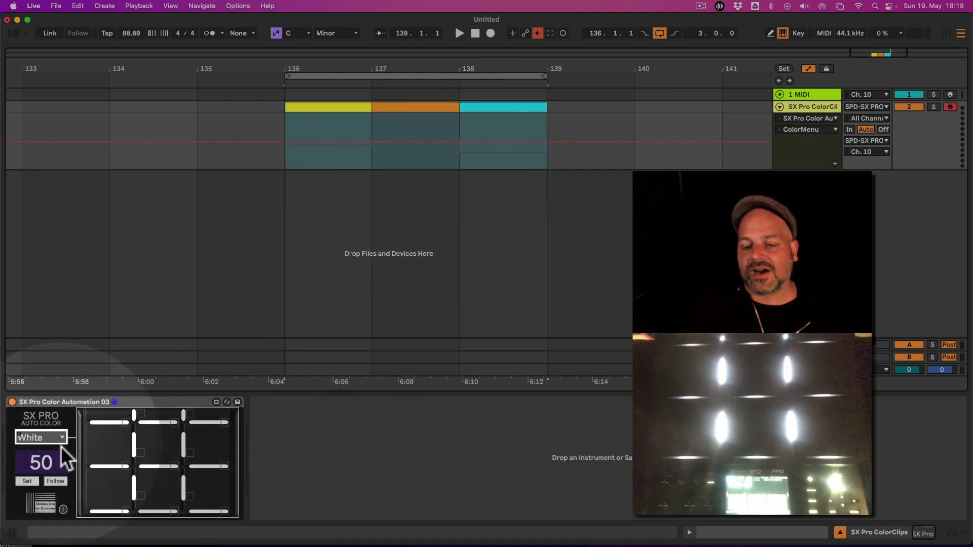
left_click(54, 441)
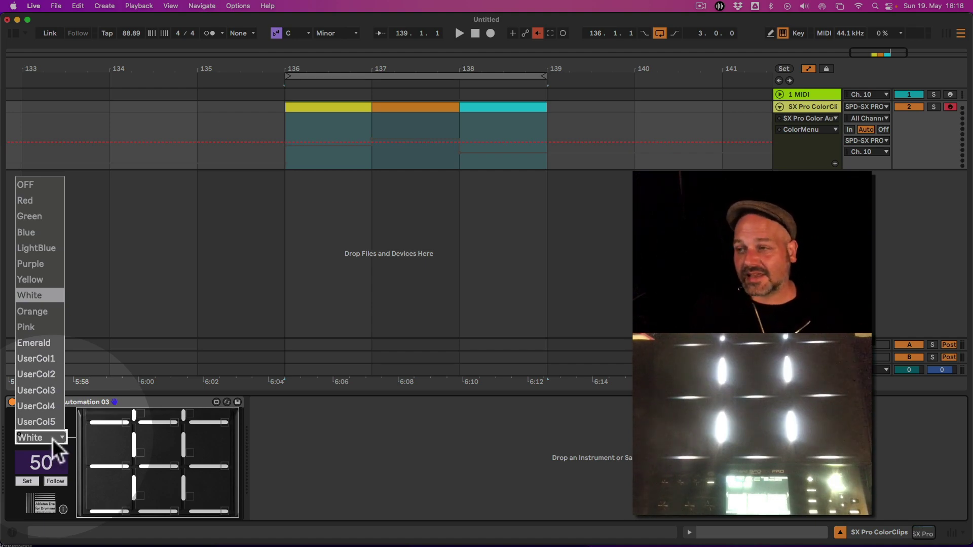
left_click(53, 439)
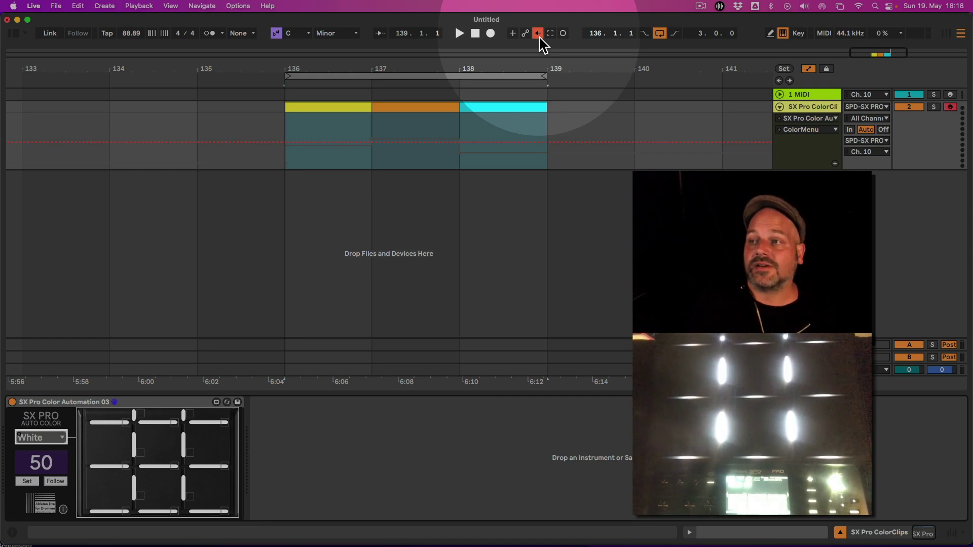
left_click(538, 33)
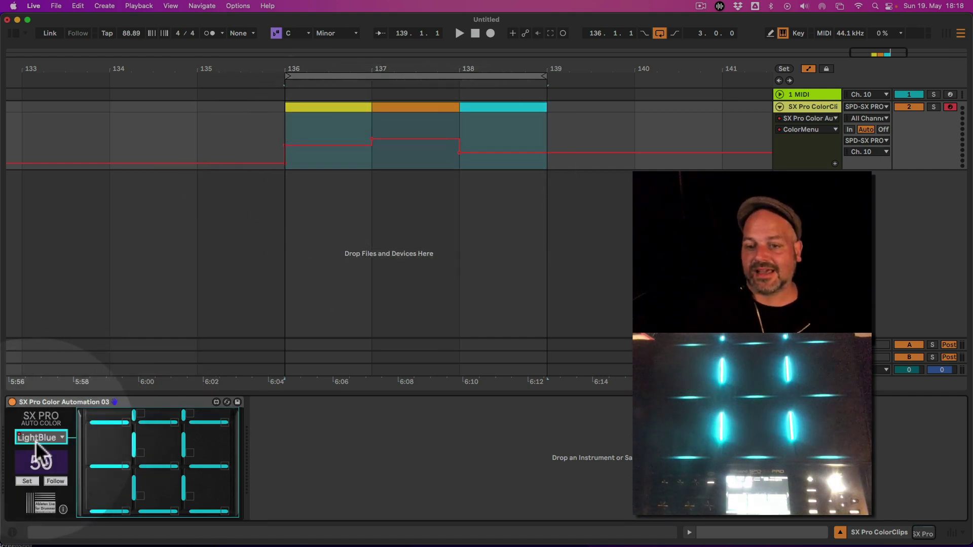
Step: Set the SX Pro Color Automation device's pad colour to White by hand, overriding the arranged colour automation again
left_click(37, 438)
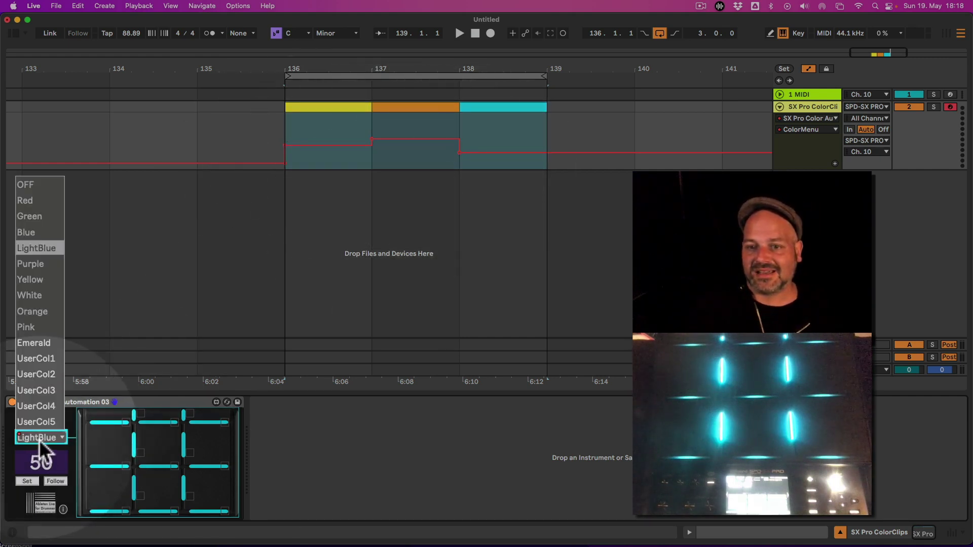
left_click(48, 303)
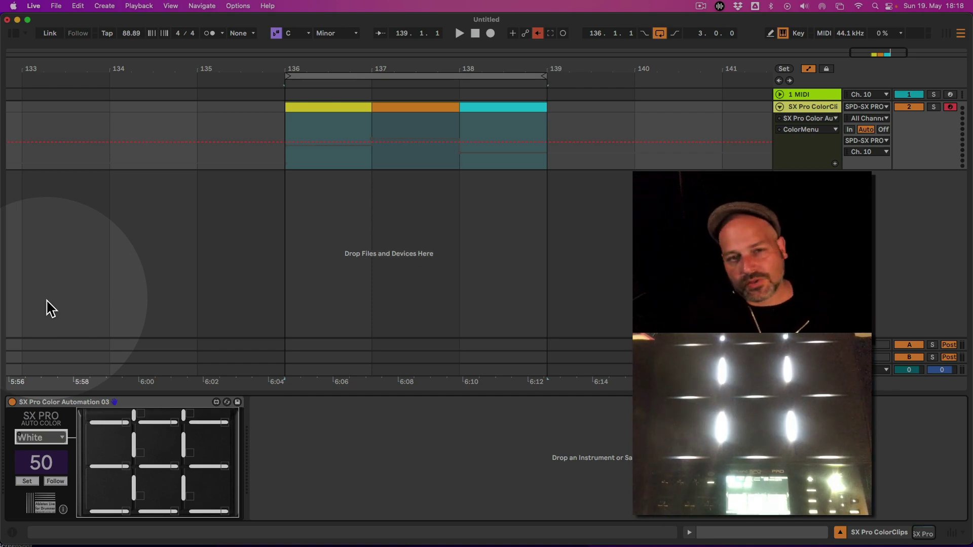
left_click(141, 439)
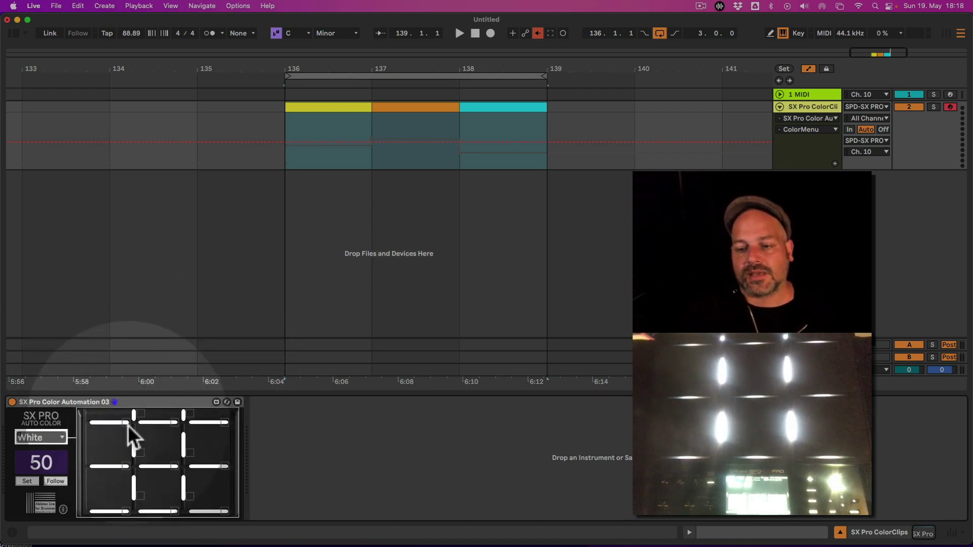
left_click(214, 463)
left_click(218, 499)
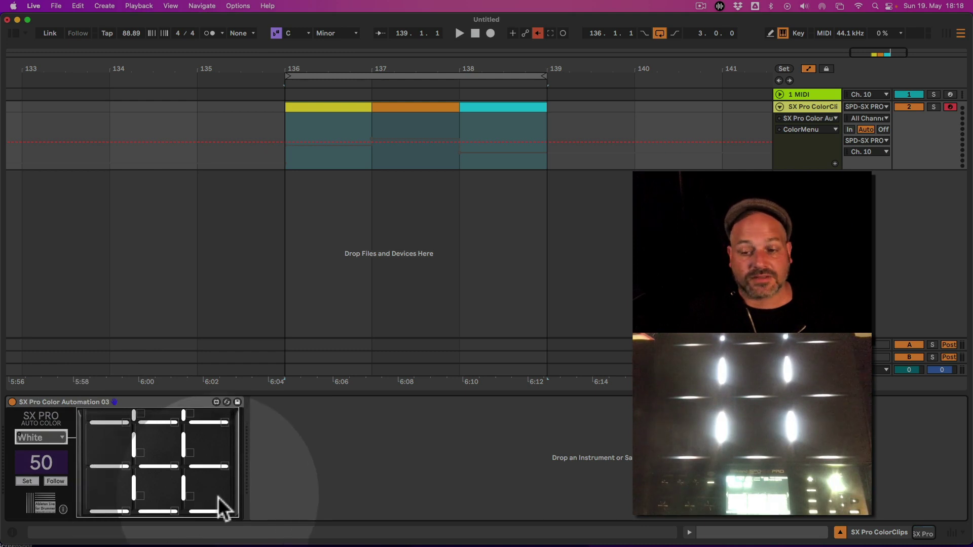
Step: Exclude the top row of horizontal and vertical LED bars from the colour changes in the SX Pro Color Automation device
left_click(122, 416)
left_click(126, 423)
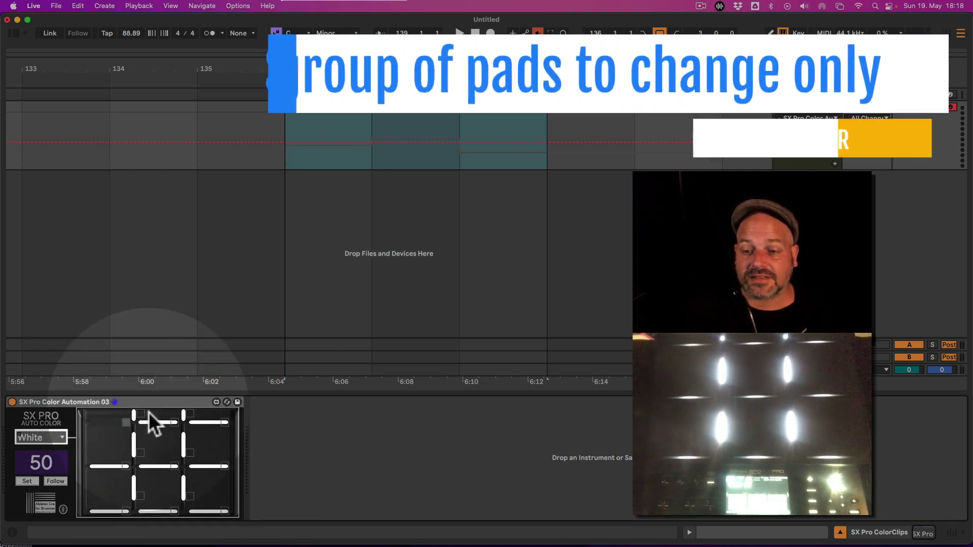
left_click(139, 416)
left_click(176, 423)
left_click(190, 415)
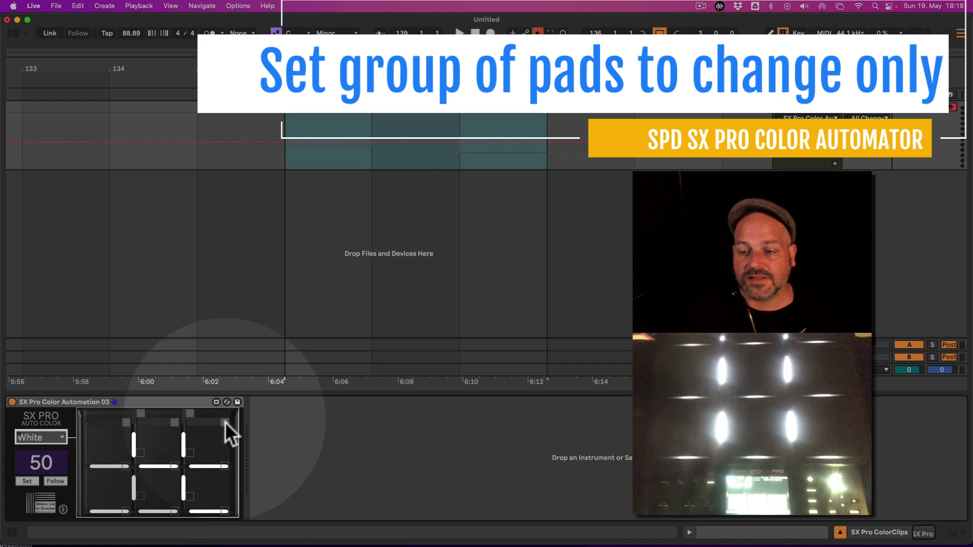
Step: Include the top horizontal LED bars again and exclude the remaining vertical bars, so only horizontal LEDs follow the colour changes
left_click(174, 422)
left_click(126, 422)
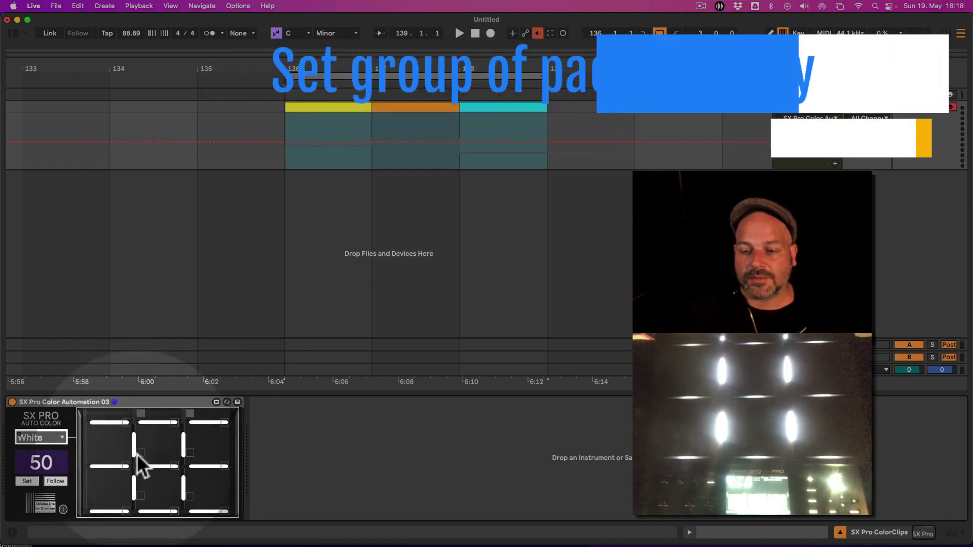
left_click(139, 453)
left_click(186, 449)
left_click(185, 488)
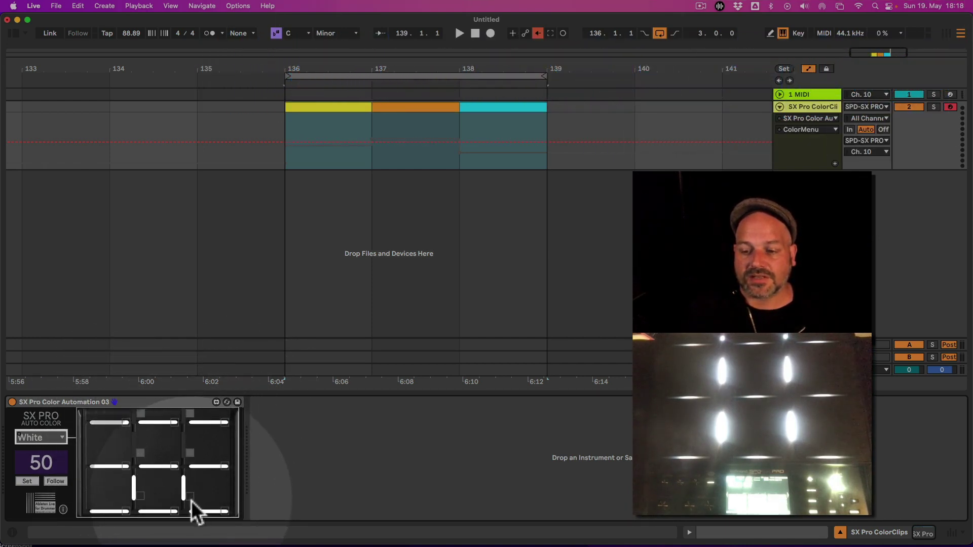
left_click(134, 493)
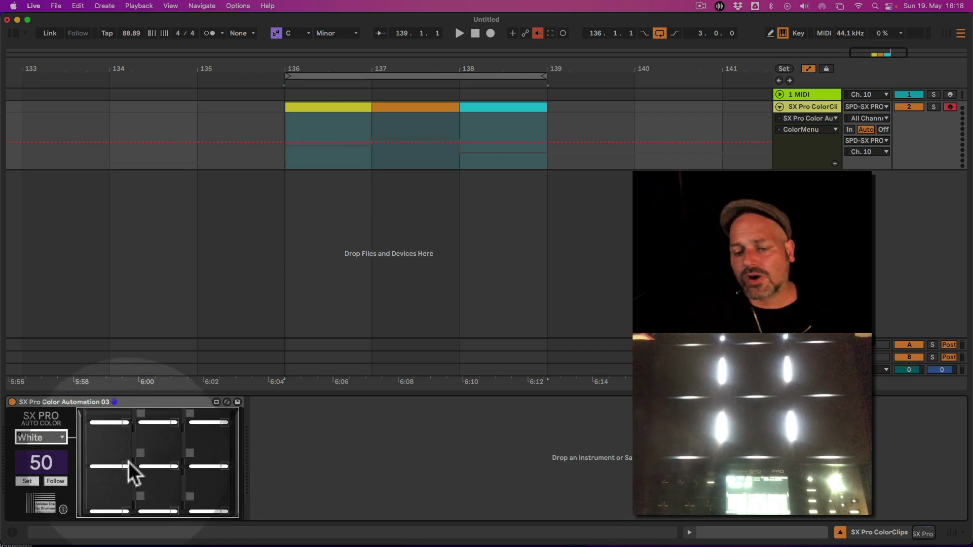
Step: Re-enable the overridden colour automation, play the colour clips from bar 136, and stop playback
left_click(539, 34)
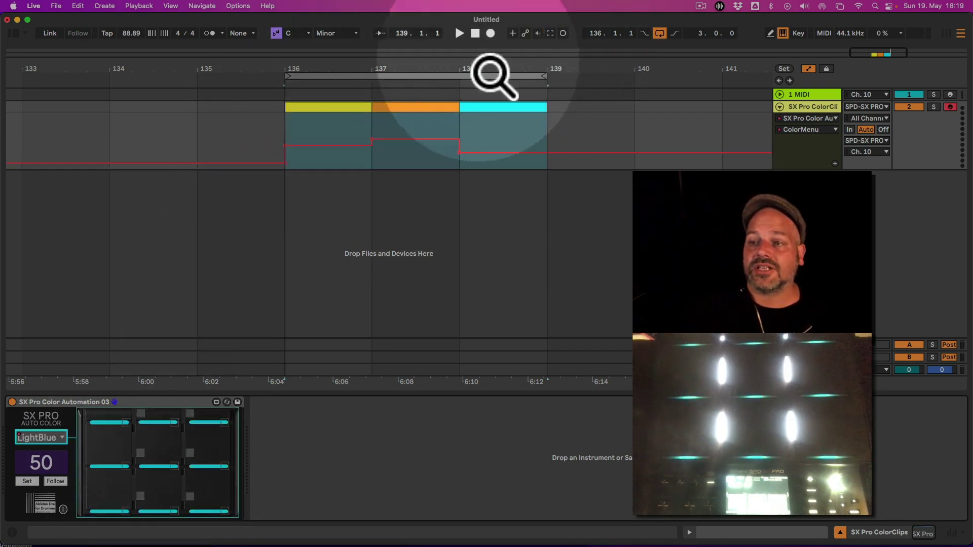
left_click(284, 129)
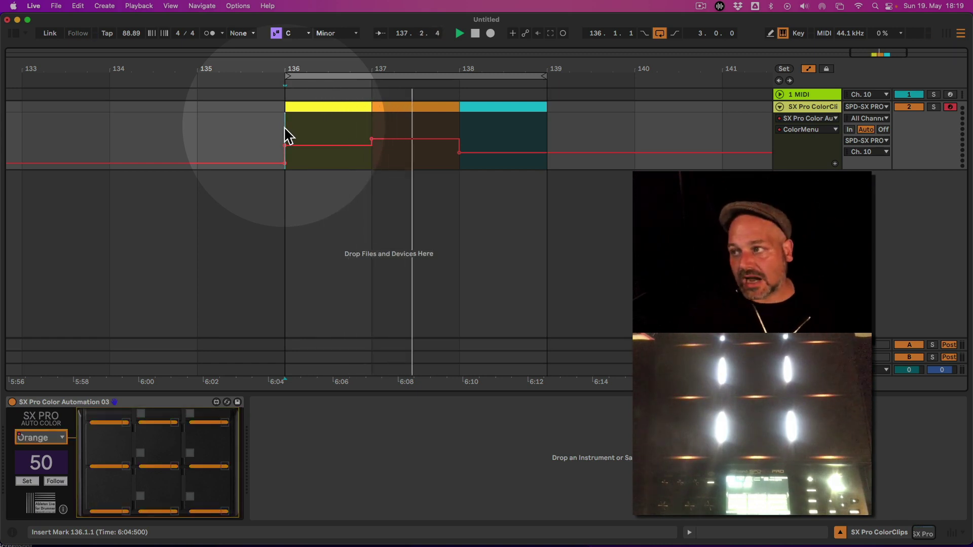
key("space")
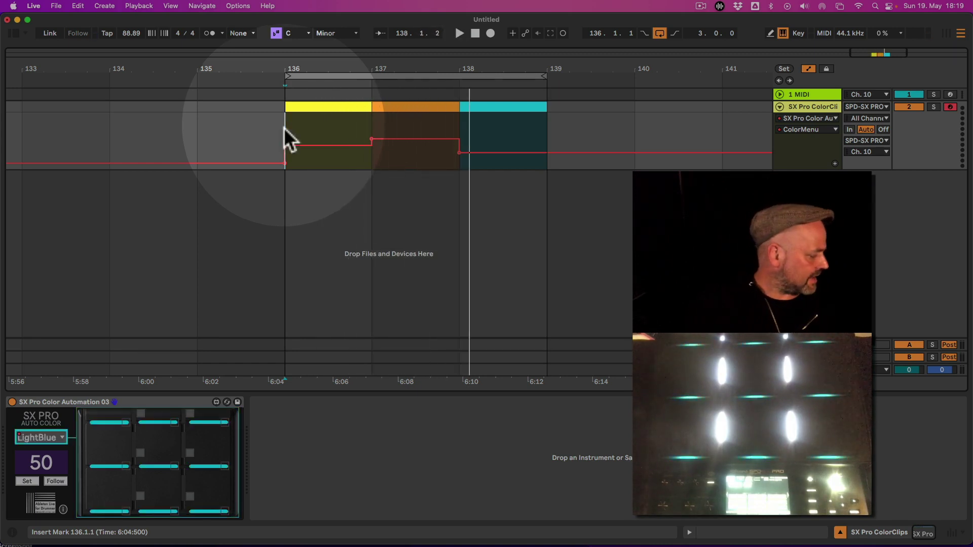
Step: Unfold the SX Pro LED Editor on the 1 MIDI track, set its kit number to 50, and send its settings
left_click(811, 97)
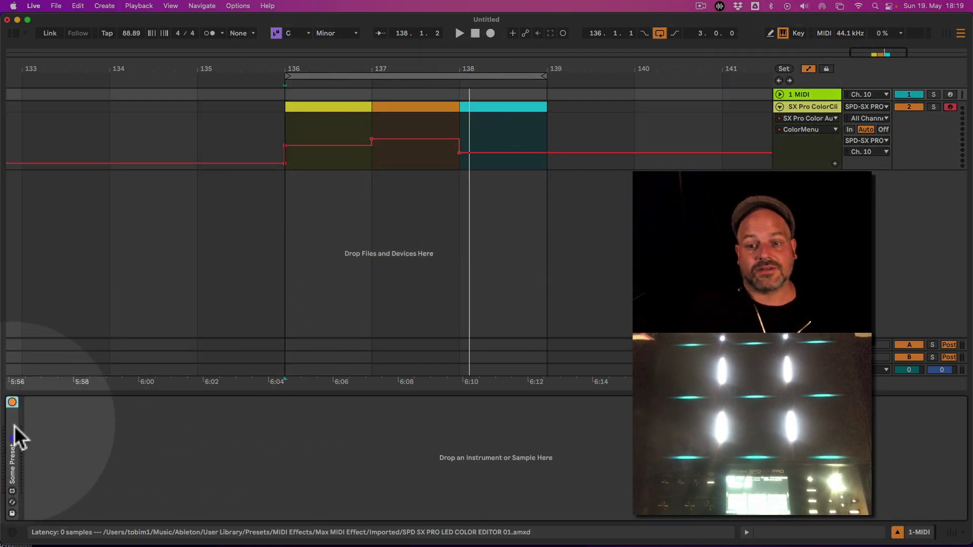
double_click(14, 429)
left_click(77, 509)
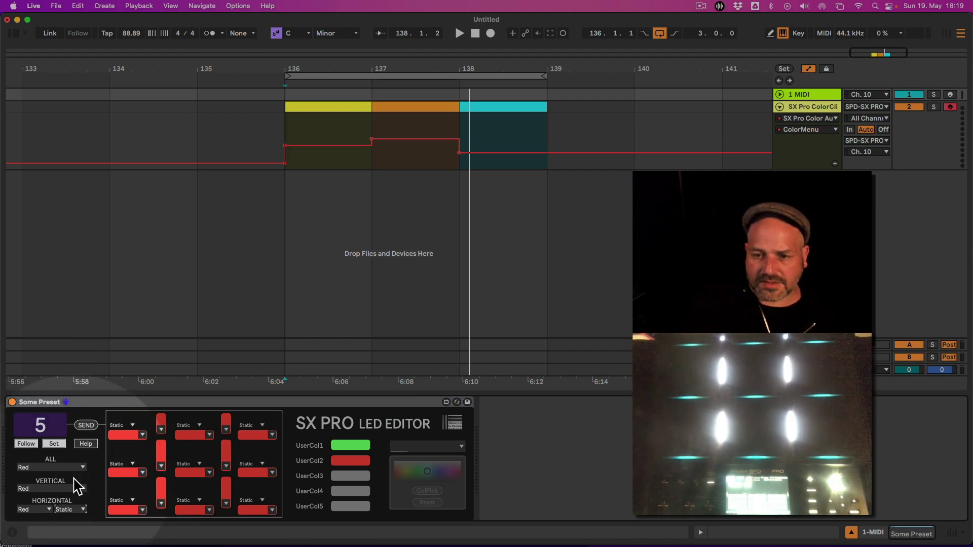
left_click(86, 426)
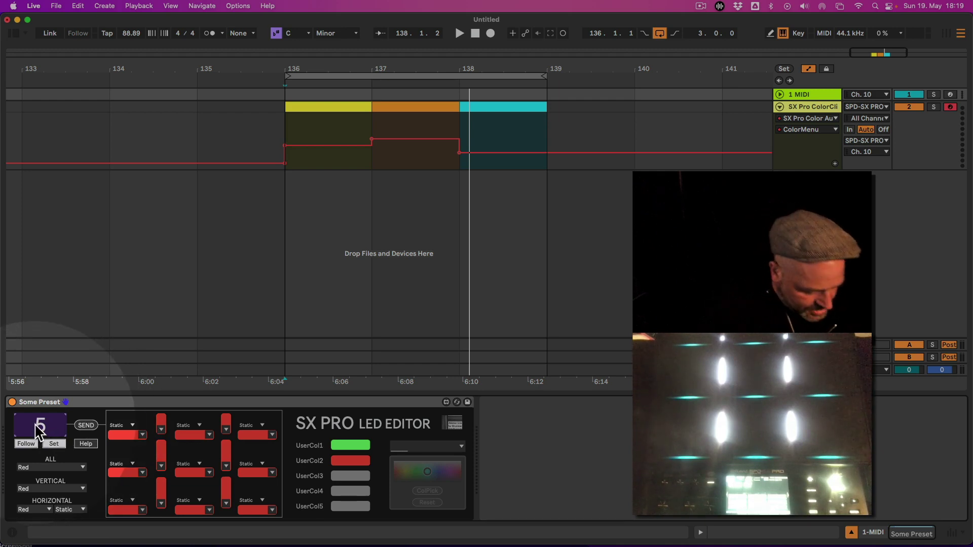
left_click(87, 427)
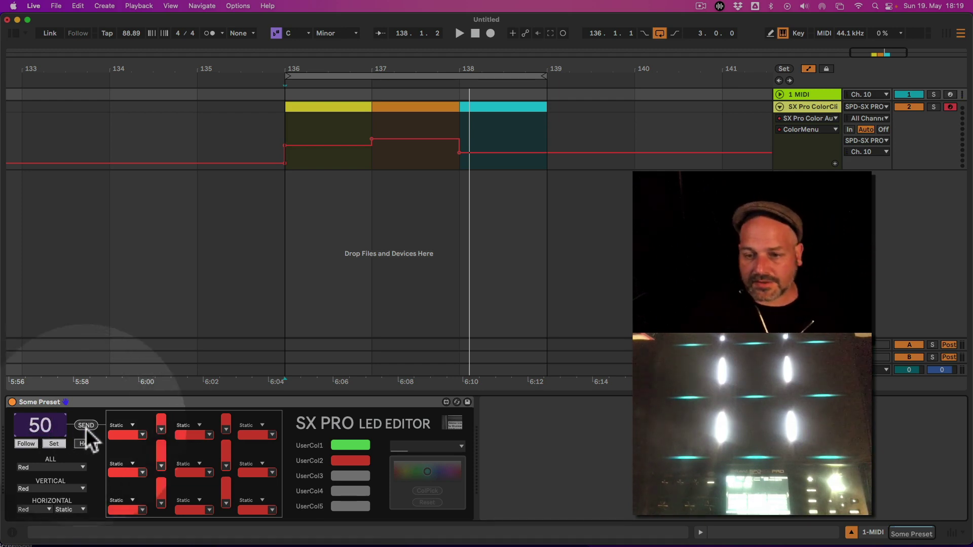
Step: Set all pad LEDs to White and the horizontal LEDs to Static mode in the LED Editor, and fold the device
left_click(59, 468)
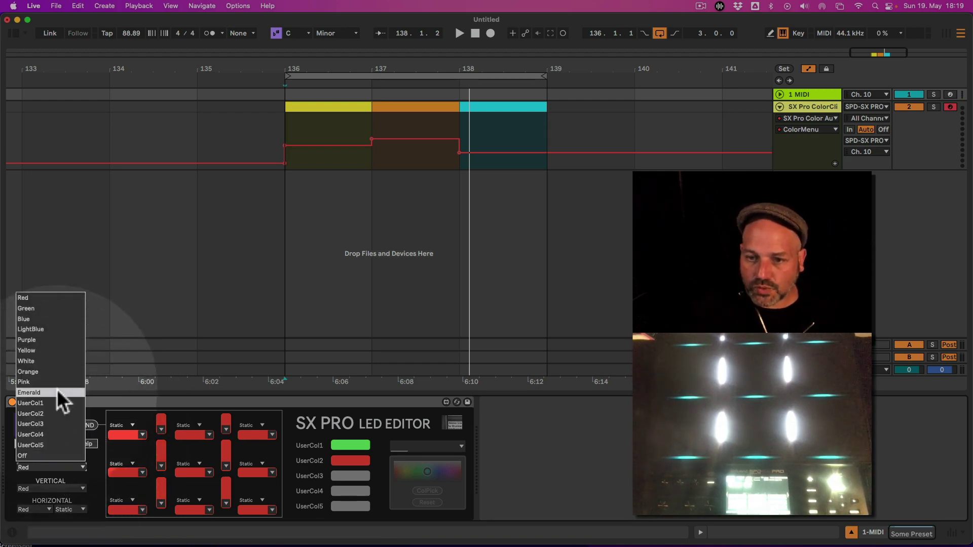
left_click(59, 360)
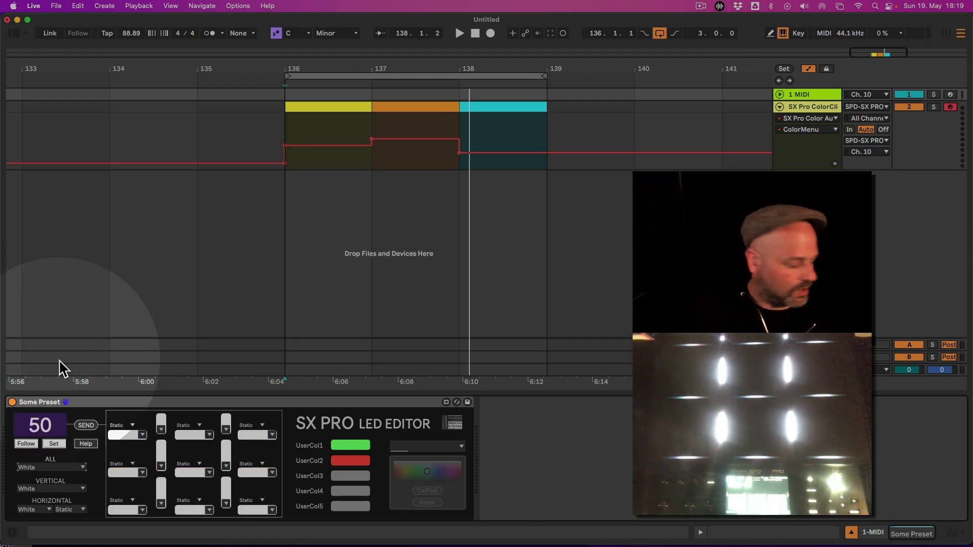
left_click(72, 510)
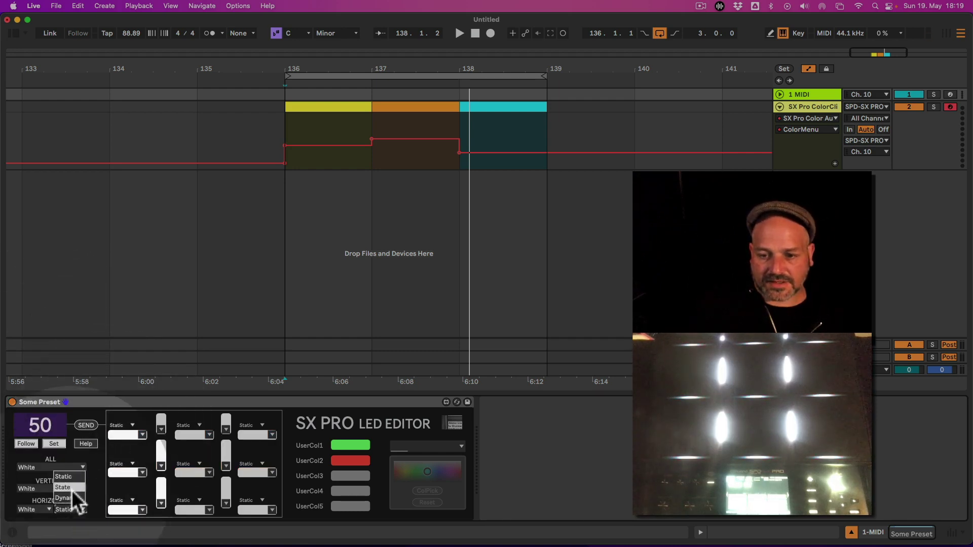
left_click(73, 488)
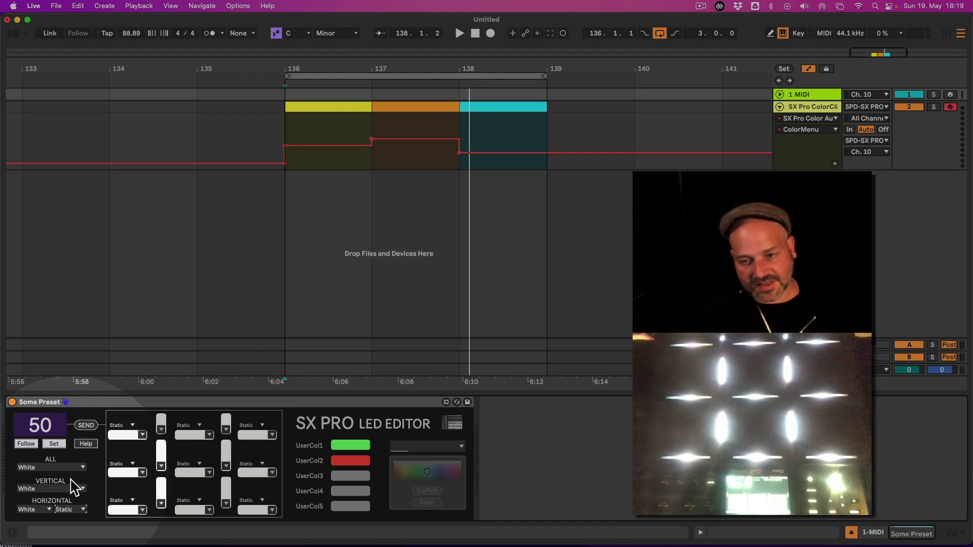
double_click(110, 400)
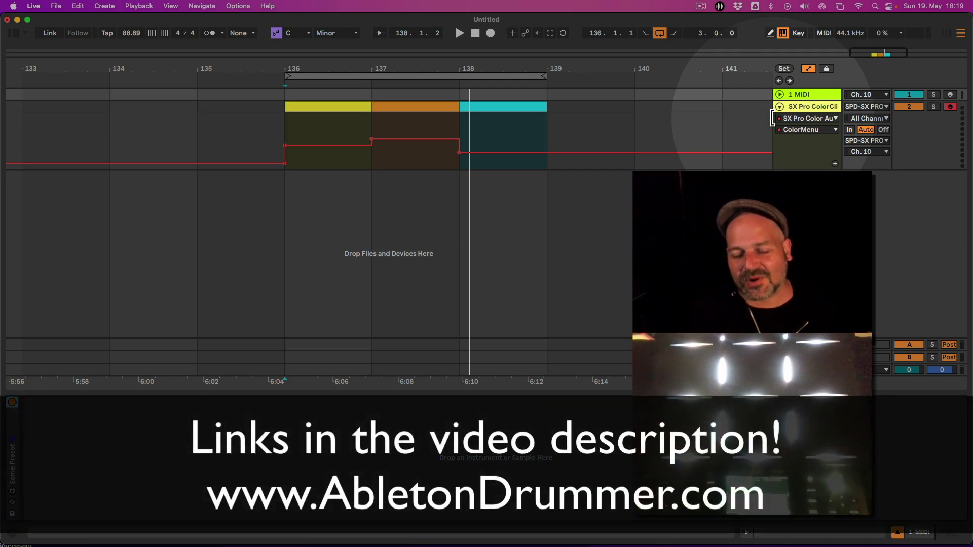
Step: Return to the SX Pro ColorClips track's device and play the arranged colour clips from bar 136
left_click(815, 107)
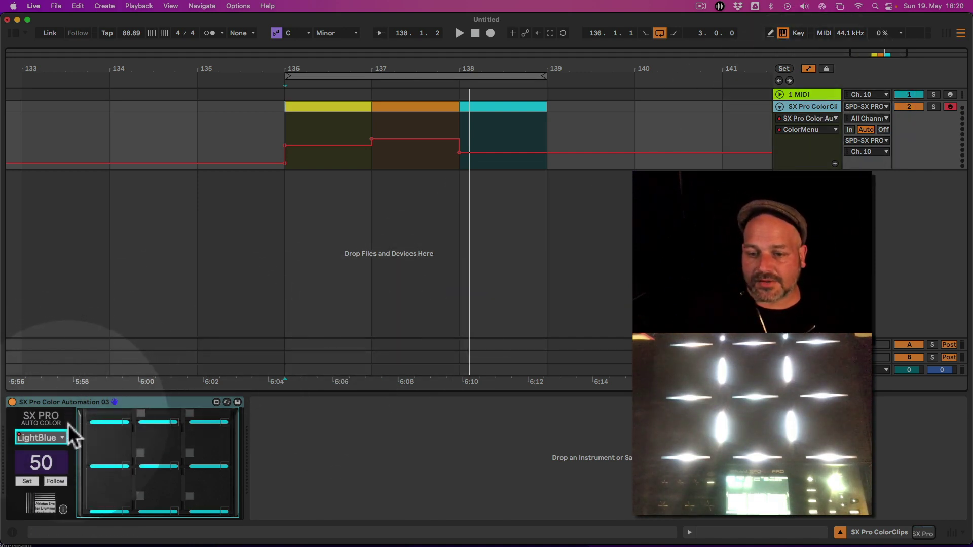
key("space")
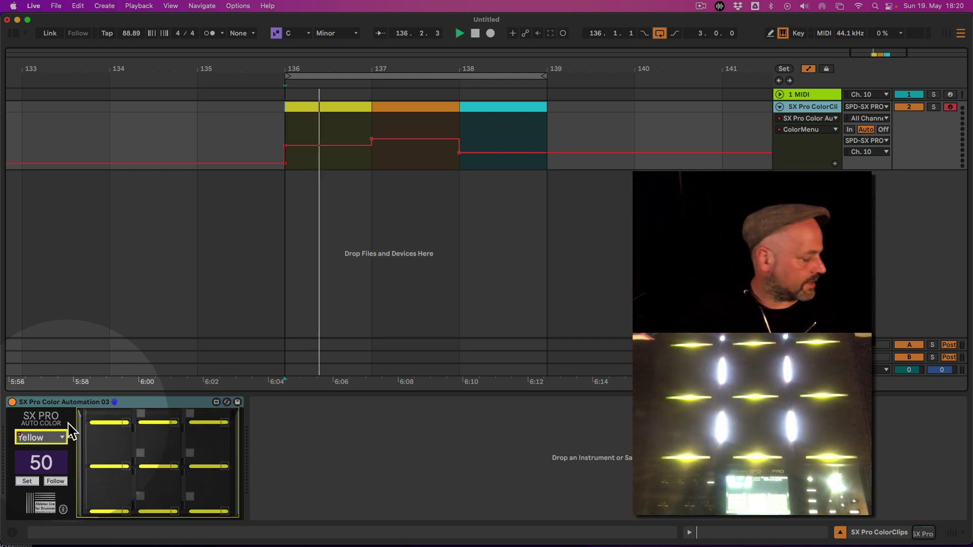